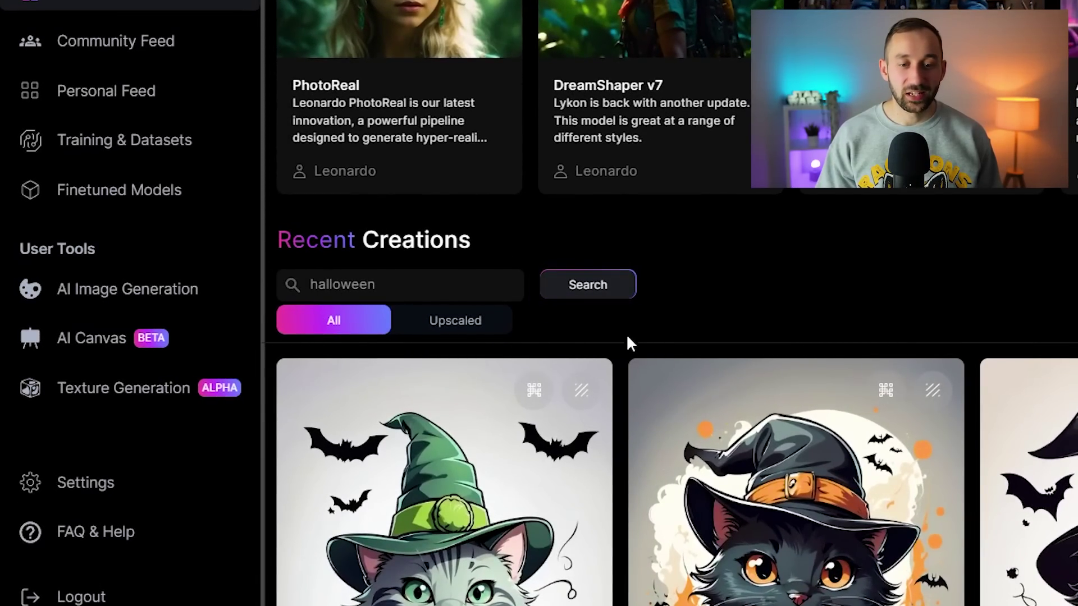
pyautogui.scroll(-5, 627, 347)
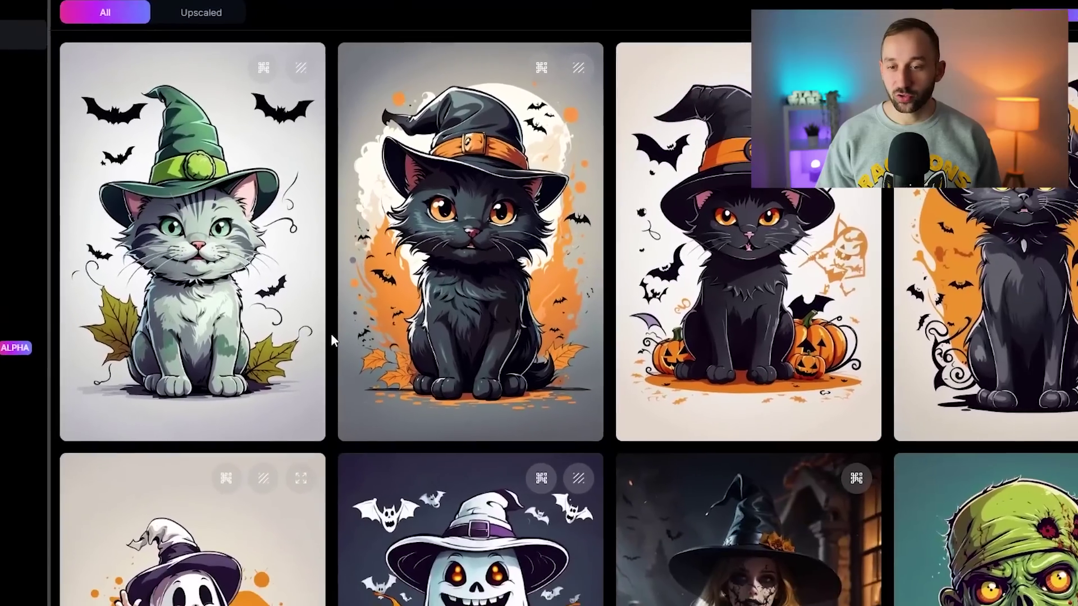
pyautogui.scroll(-3, 326, 332)
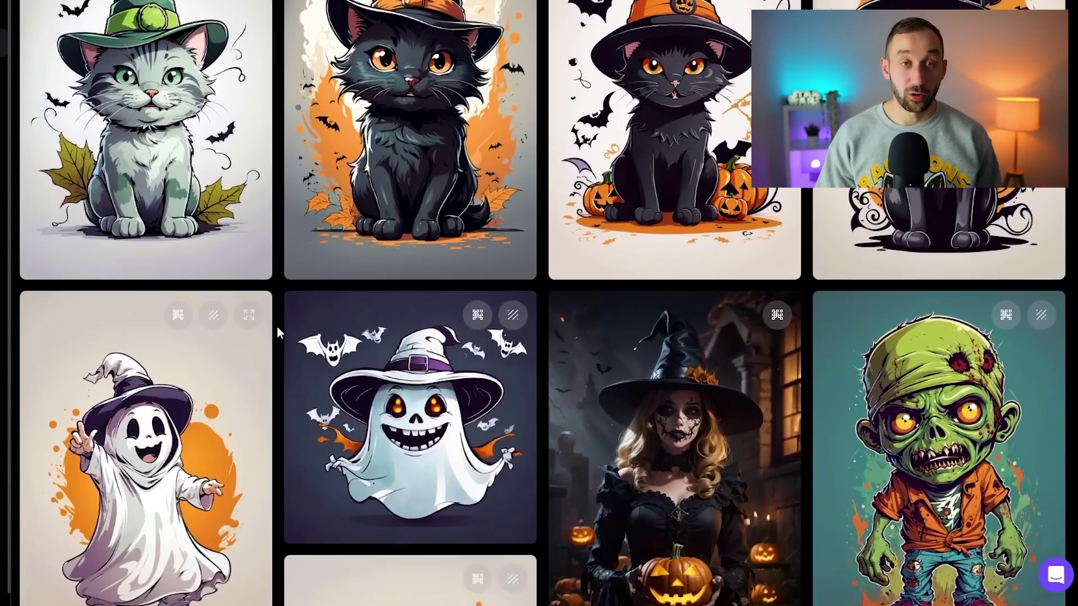
pyautogui.moveTo(469, 337)
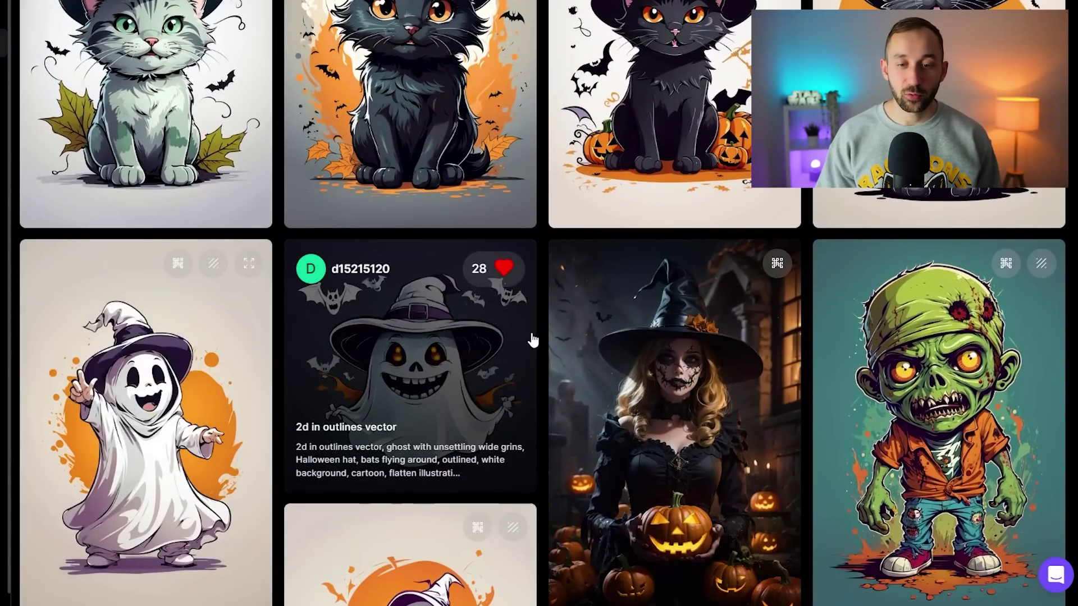
pyautogui.scroll(-1, 543, 338)
pyautogui.scroll(-2, 542, 334)
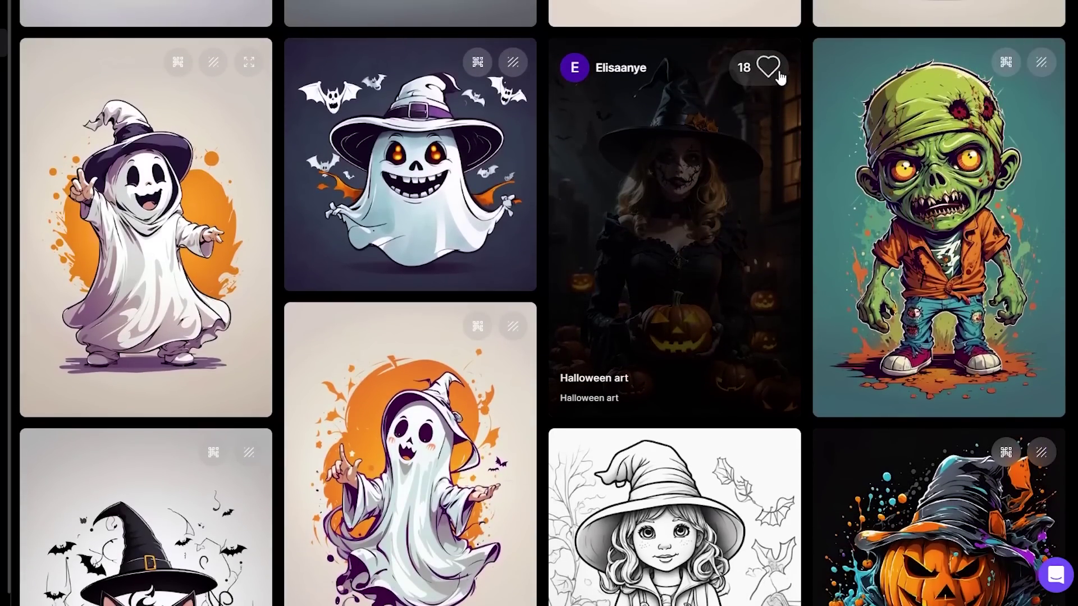
pyautogui.scroll(-5, 815, 242)
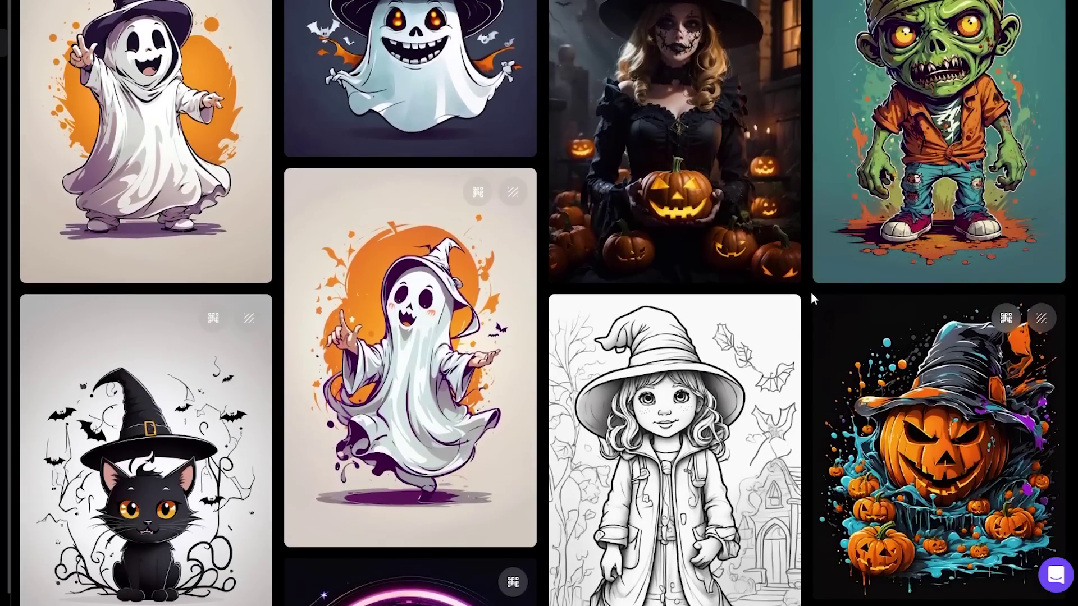
pyautogui.scroll(-5, 805, 304)
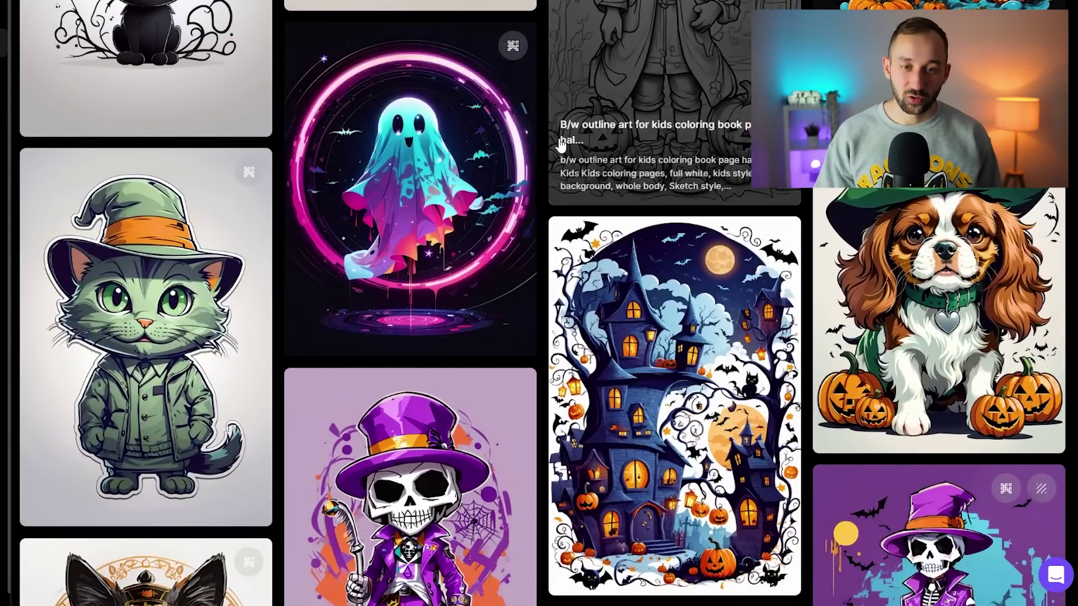
pyautogui.scroll(1, 549, 149)
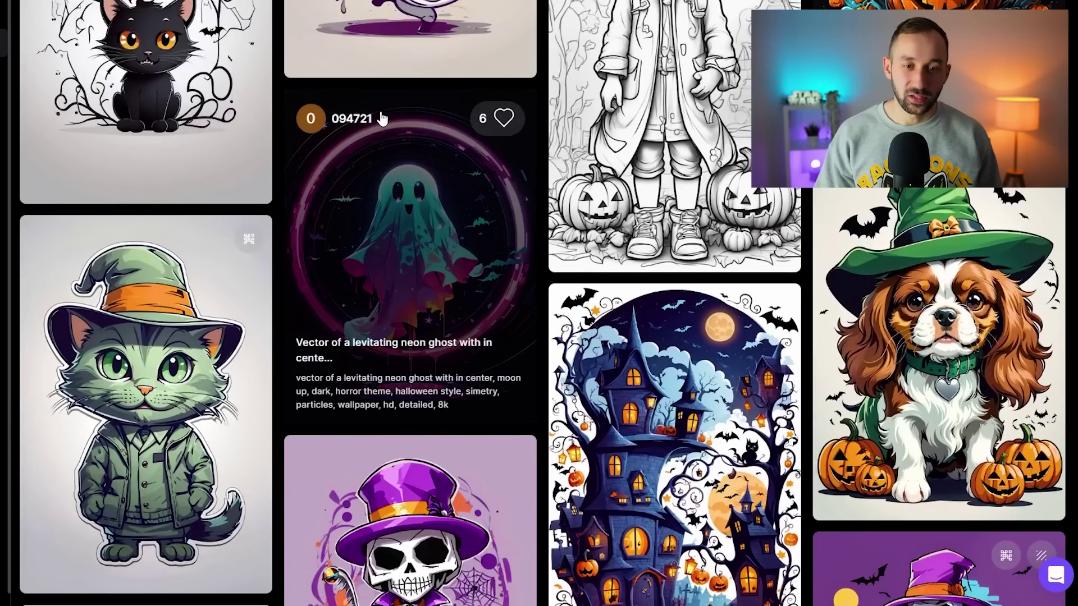
pyautogui.scroll(-2, 549, 275)
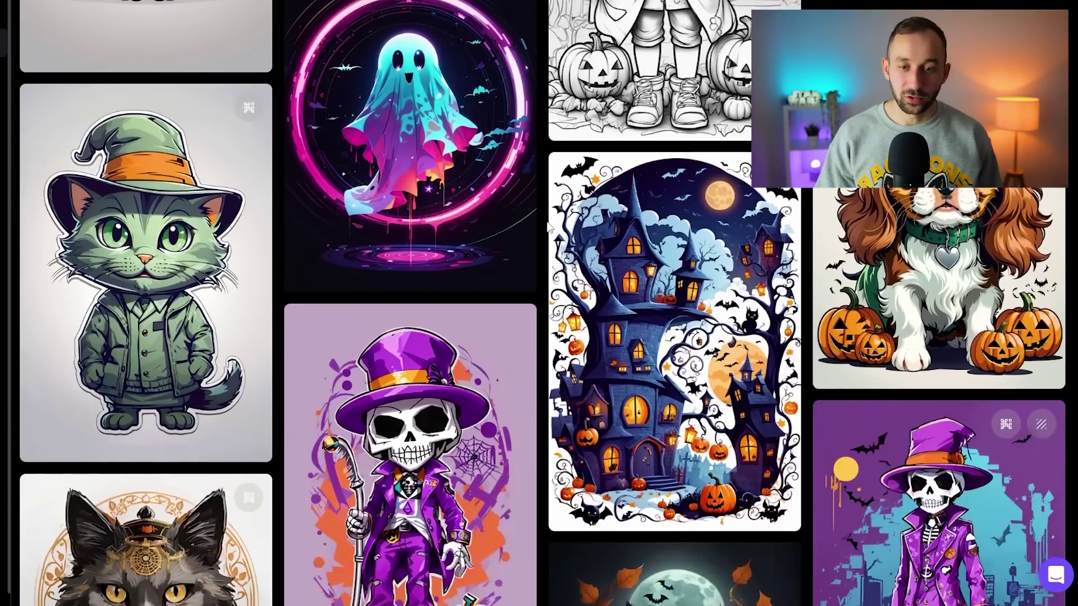
pyautogui.scroll(-5, 549, 275)
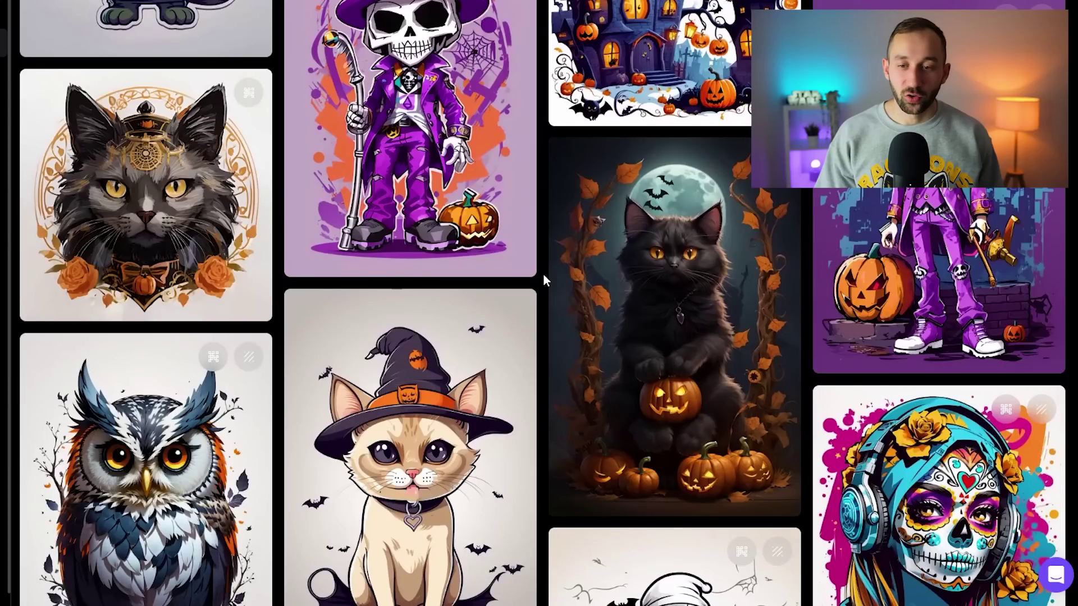
pyautogui.scroll(-3, 543, 275)
pyautogui.scroll(1, 634, 138)
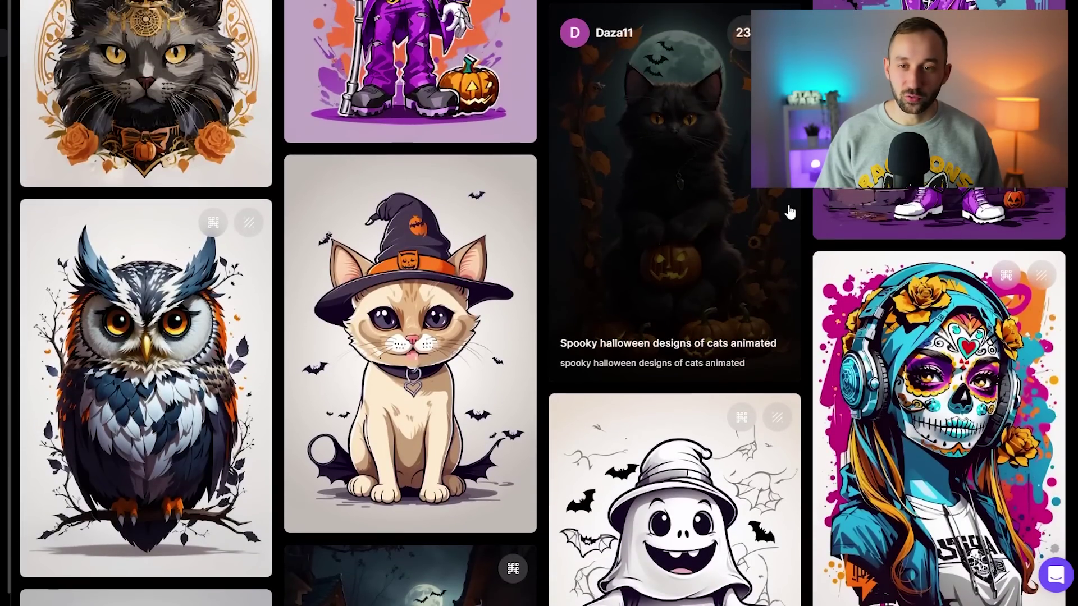
pyautogui.scroll(-1, 809, 252)
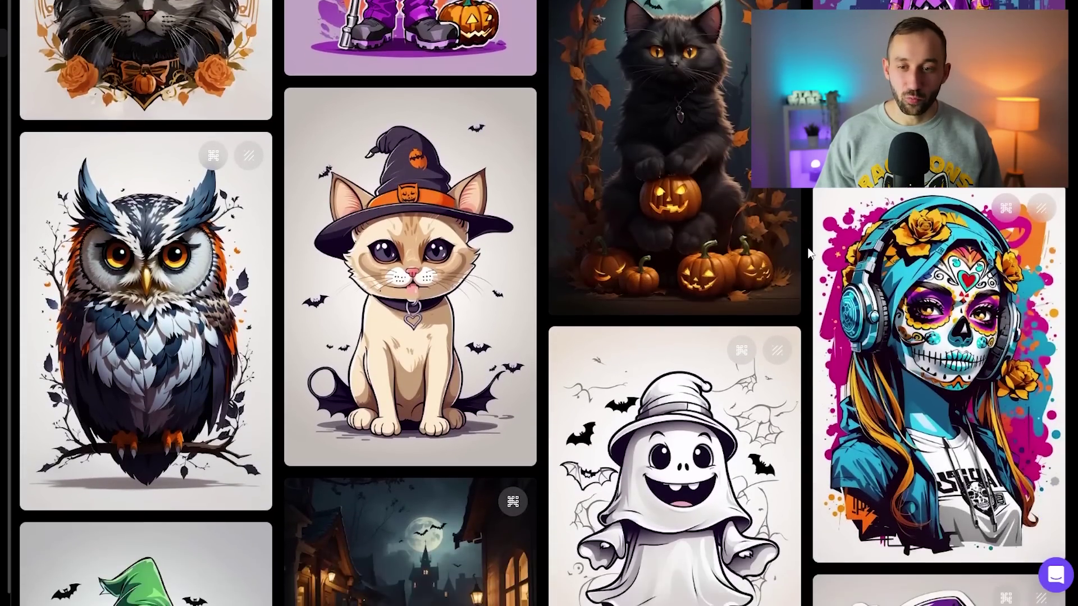
pyautogui.scroll(-2, 808, 253)
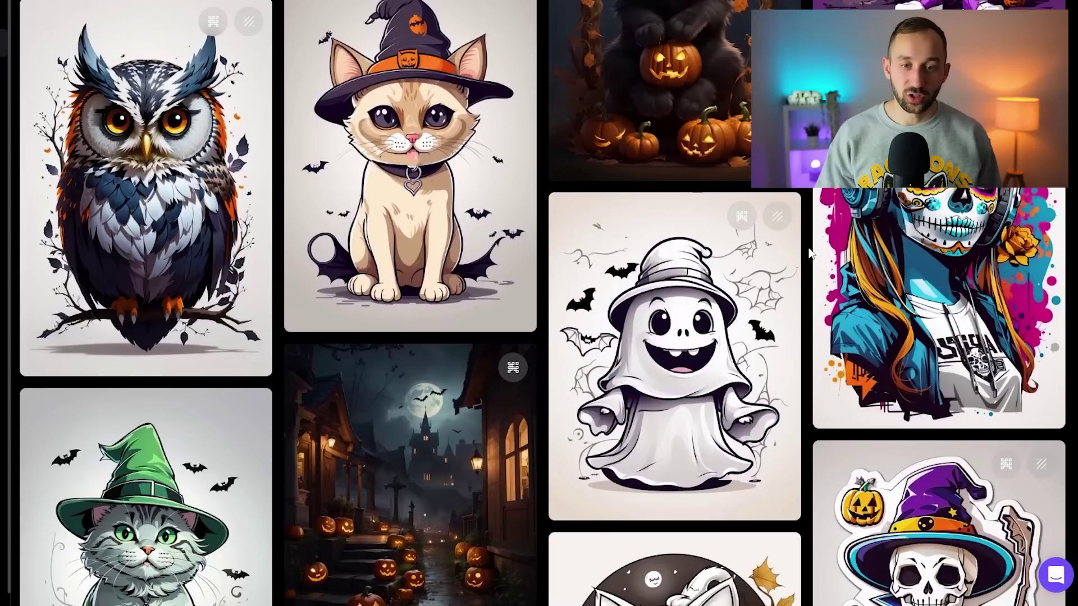
pyautogui.scroll(1, 808, 253)
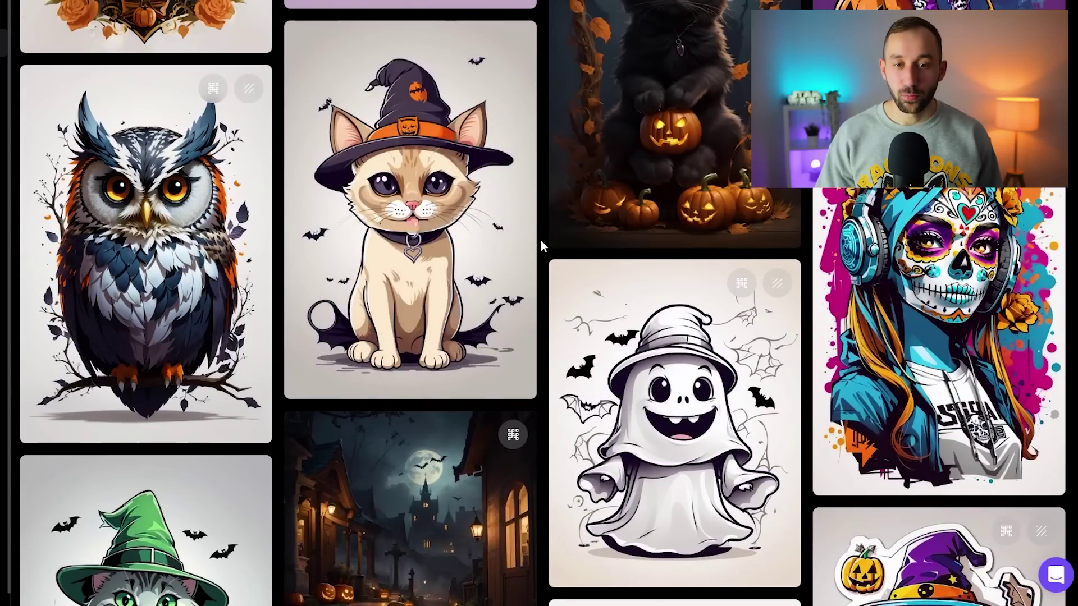
pyautogui.scroll(-4, 538, 239)
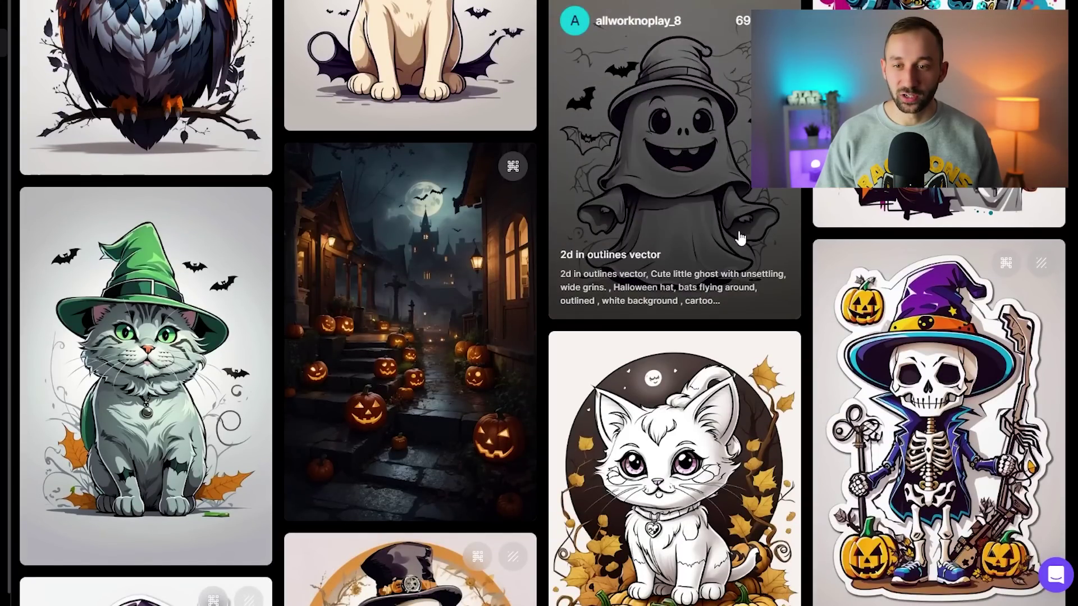
pyautogui.scroll(-9, 339, 298)
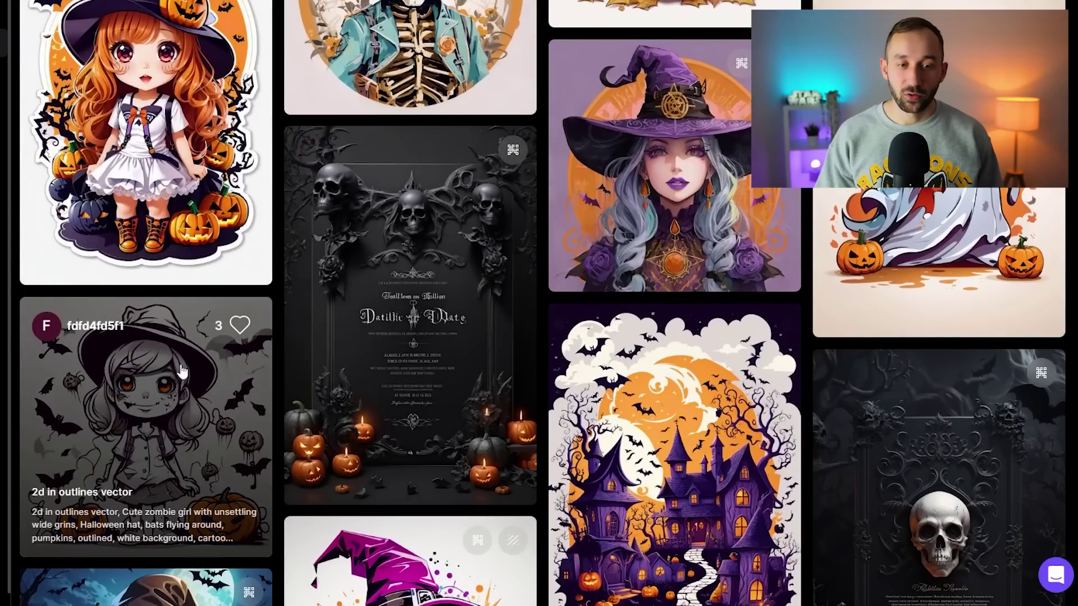
pyautogui.scroll(-1, 261, 273)
pyautogui.scroll(2, 831, 280)
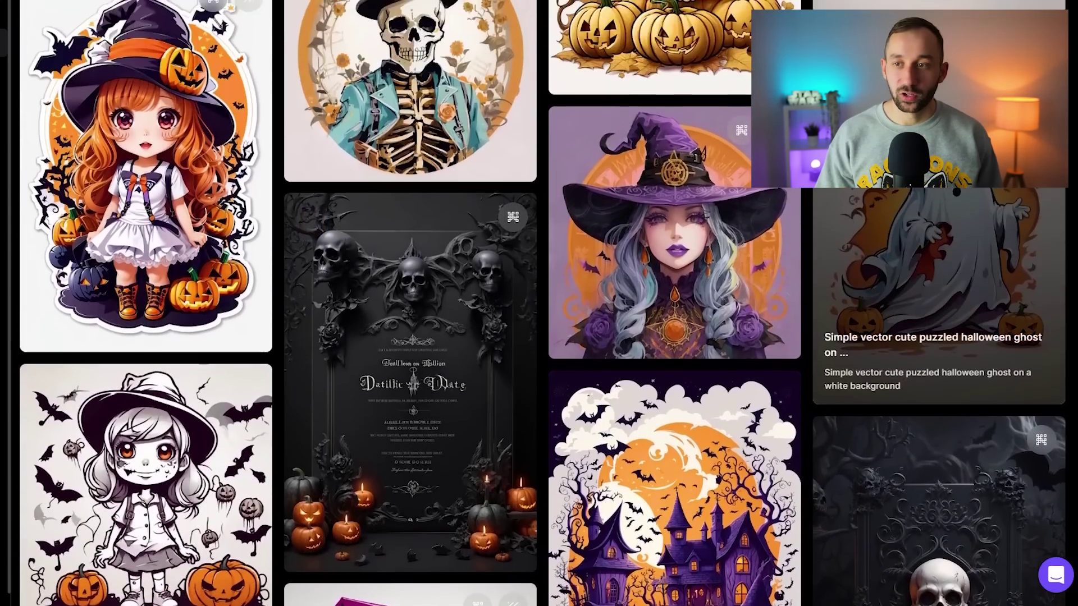
pyautogui.scroll(-2, 730, 269)
pyautogui.scroll(-2, 759, 281)
pyautogui.scroll(-3, 759, 280)
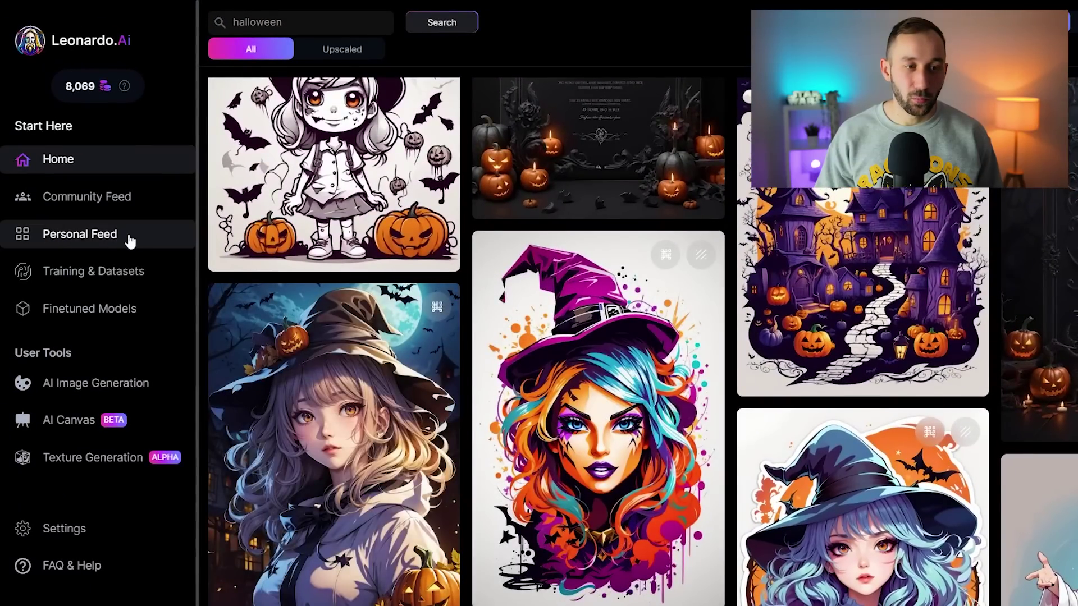
# Show the Personal Feed's Liked Feed and browse the saved Halloween images, such as the witch-hat spaniel
pyautogui.click(128, 237)
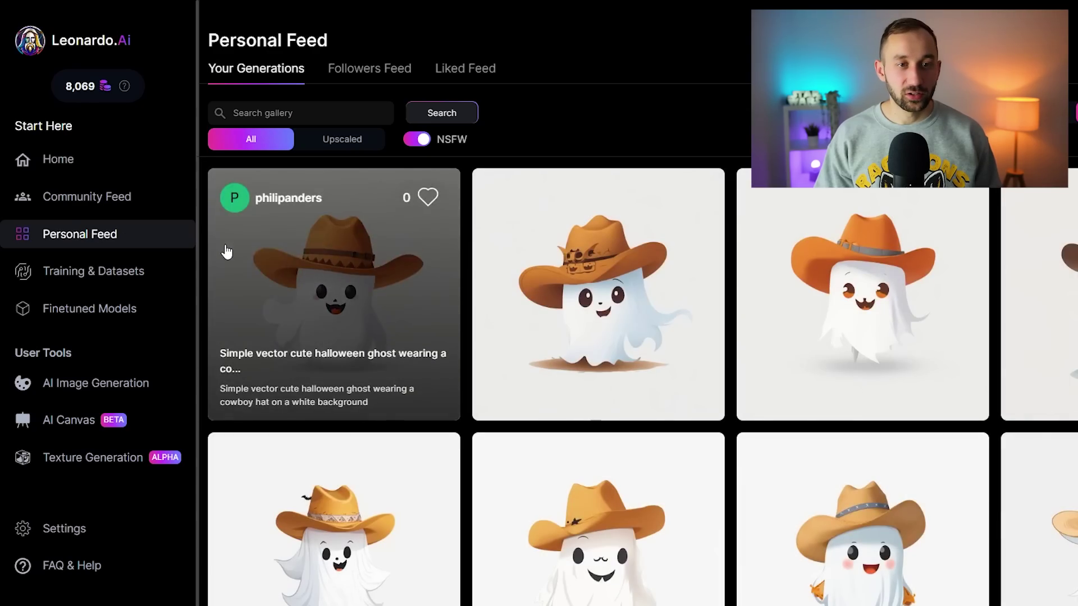
pyautogui.click(481, 78)
pyautogui.scroll(-2, 725, 363)
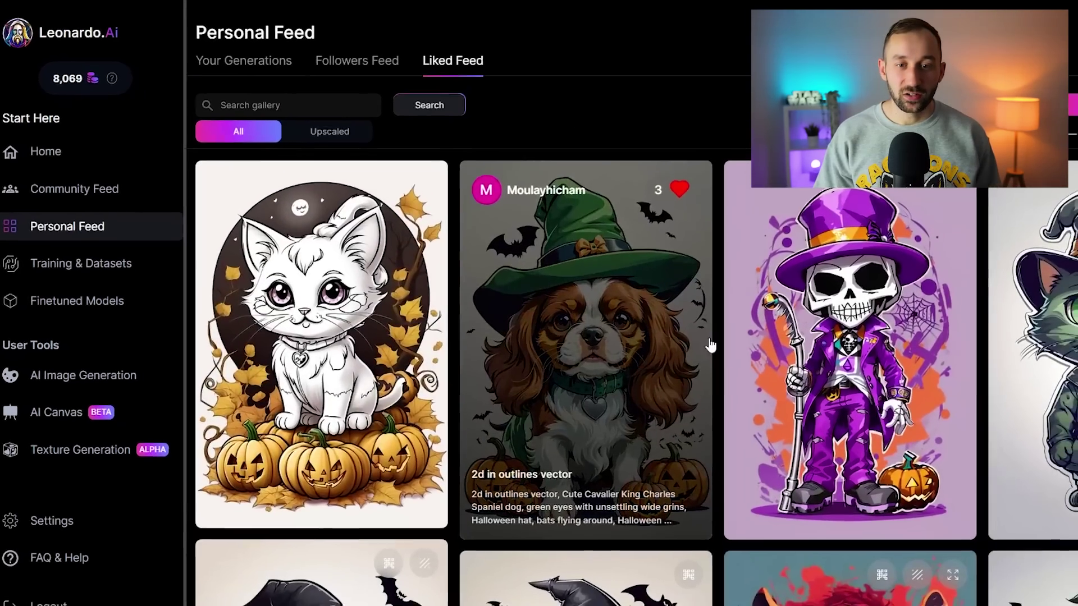
pyautogui.scroll(-10, 633, 321)
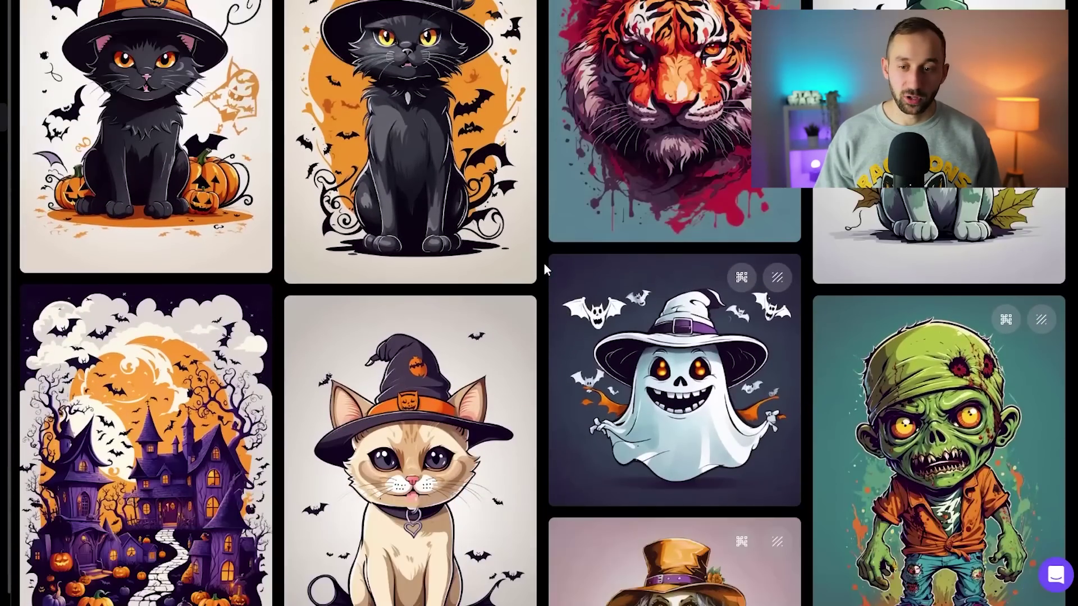
pyautogui.scroll(-9, 545, 264)
pyautogui.scroll(-4, 797, 272)
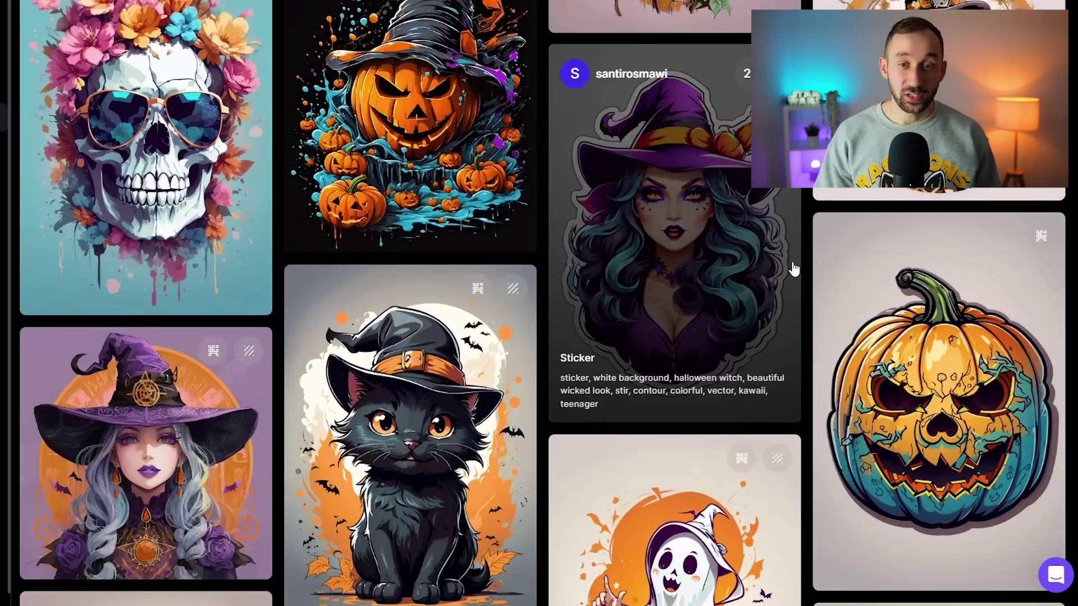
pyautogui.scroll(-2, 742, 260)
pyautogui.scroll(-2, 568, 201)
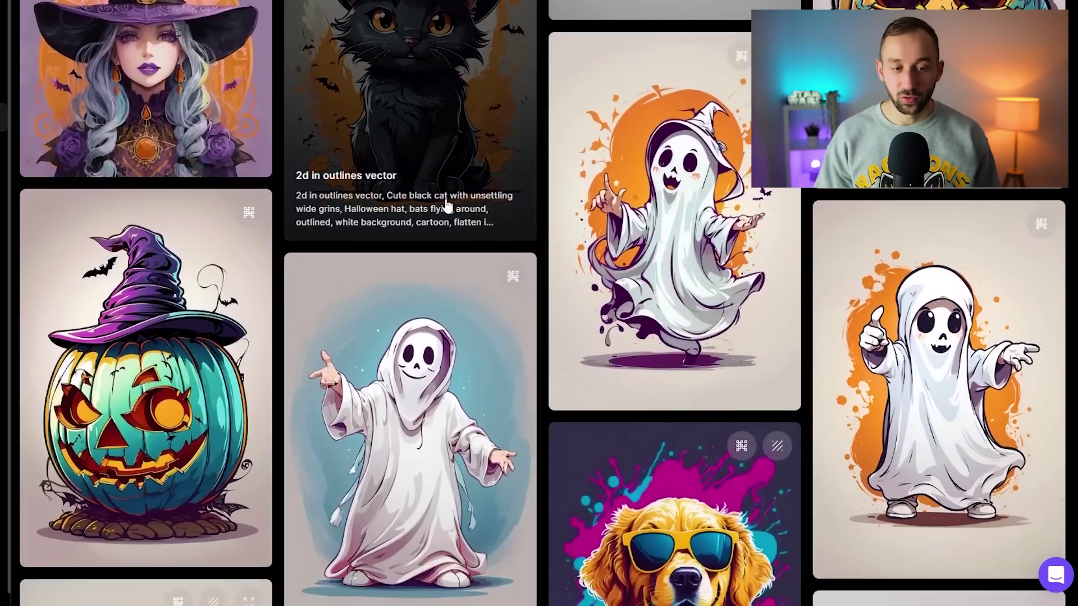
pyautogui.scroll(-3, 539, 222)
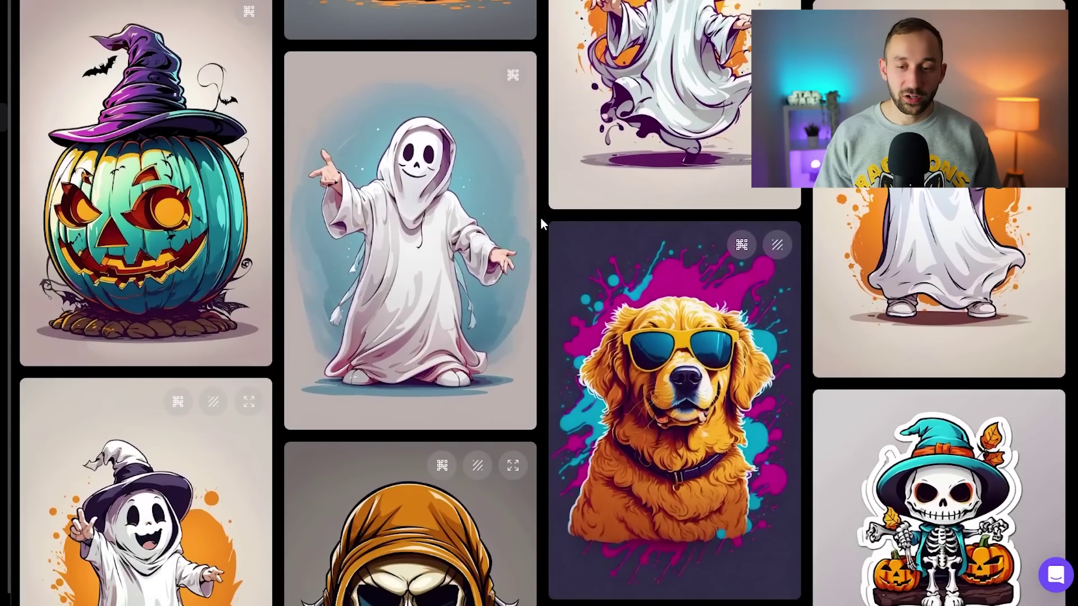
pyautogui.scroll(-5, 540, 220)
pyautogui.scroll(-8, 539, 219)
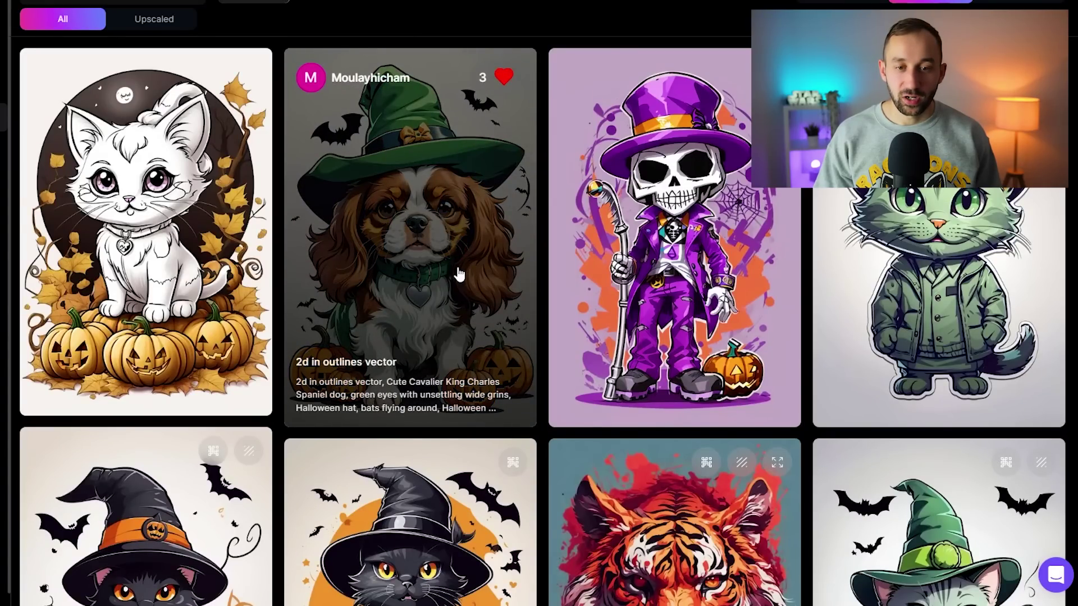
# Remix the witch-hat spaniel image and set the output width and height to 1024 px
pyautogui.click(459, 273)
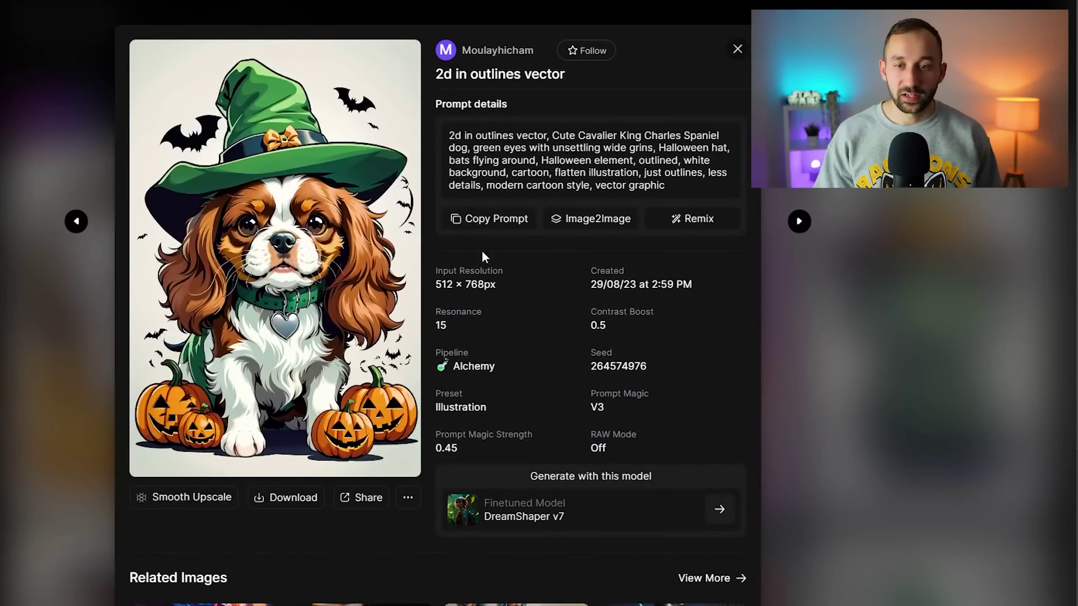
pyautogui.click(696, 218)
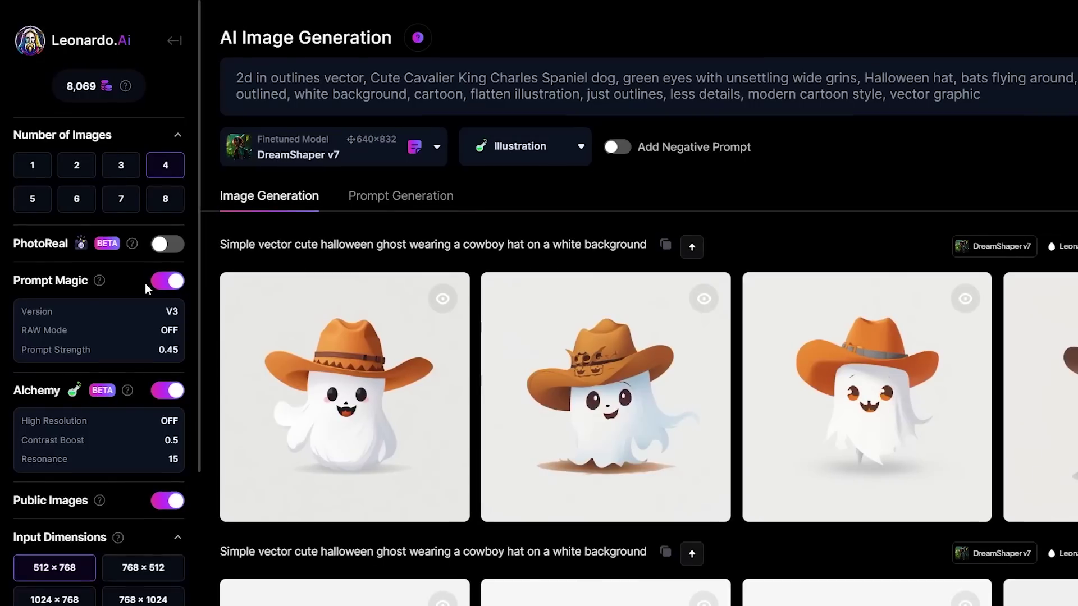
pyautogui.scroll(-1, 145, 283)
pyautogui.scroll(-2, 146, 371)
pyautogui.moveTo(15, 475); pyautogui.dragTo(48, 478)
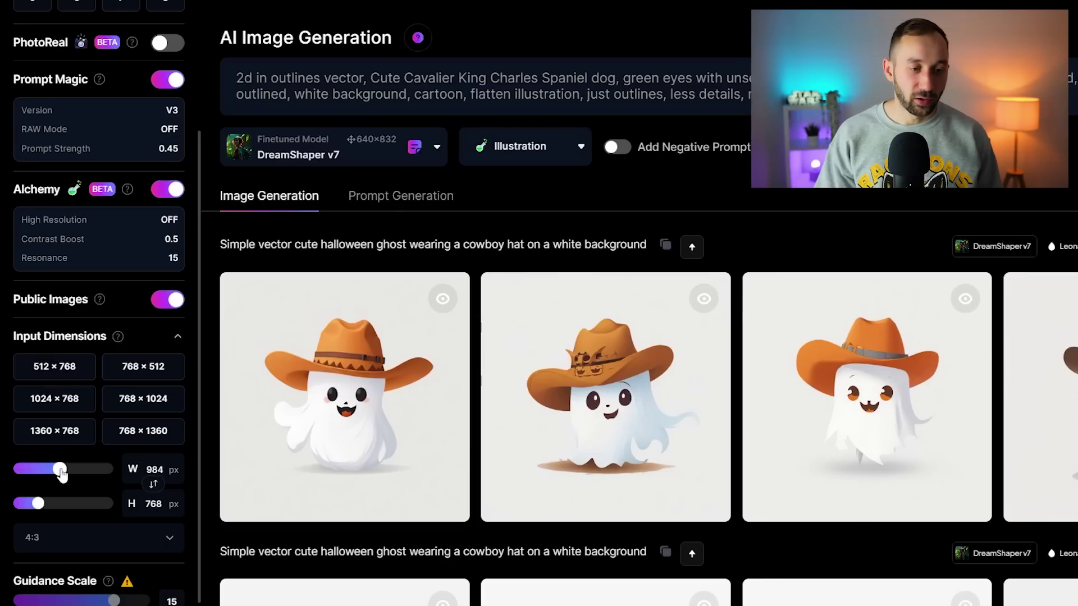
pyautogui.moveTo(39, 503); pyautogui.dragTo(50, 505)
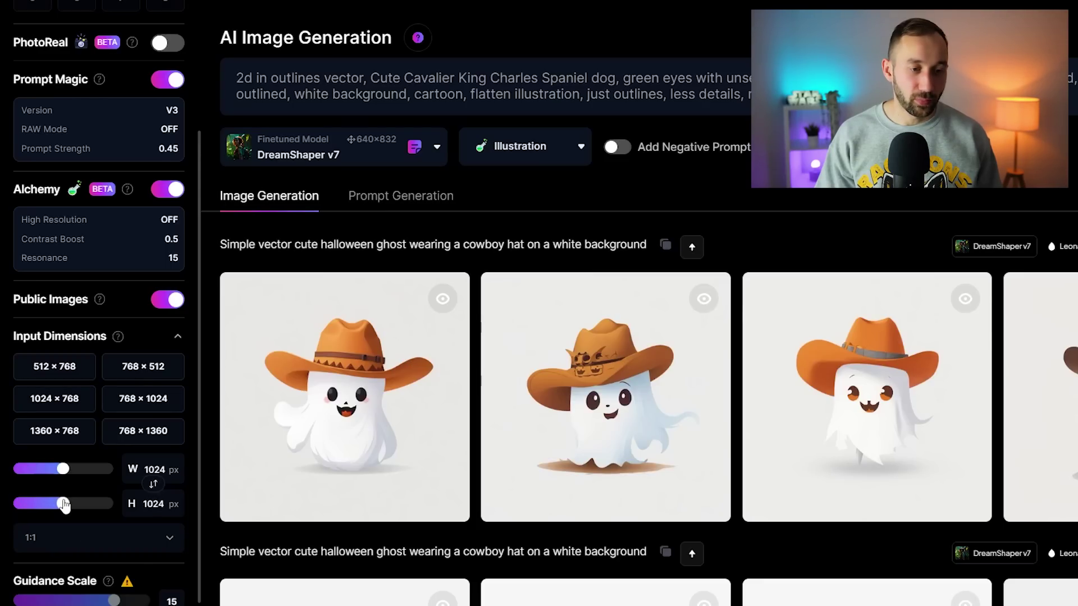
pyautogui.scroll(3, 117, 508)
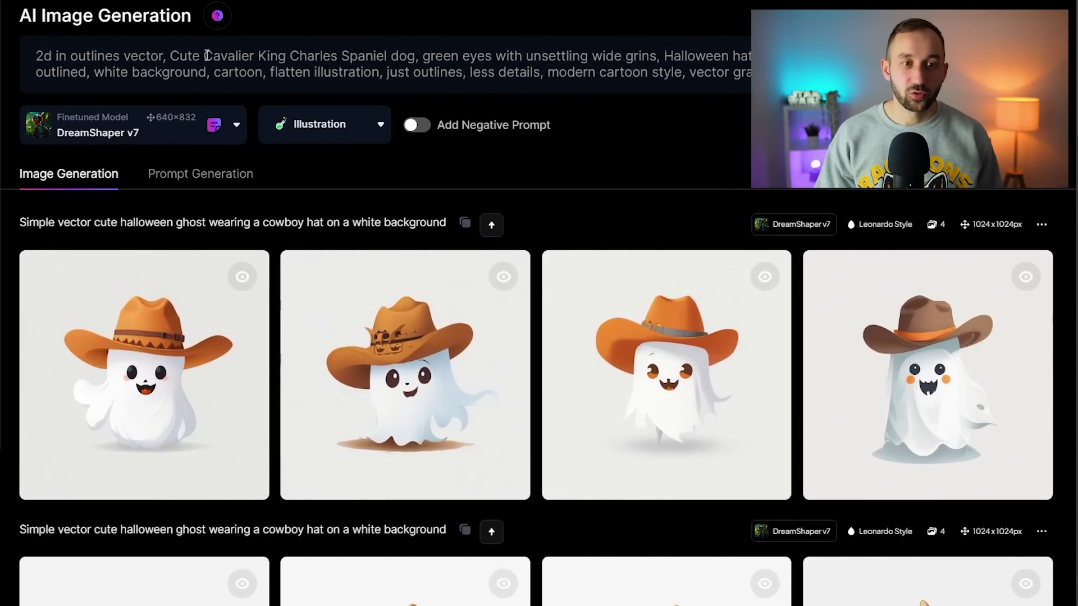
# Replace 'Cavalier King Charles Spaniel' in the prompt with 'bull terrier'
pyautogui.moveTo(204, 55); pyautogui.dragTo(392, 61)
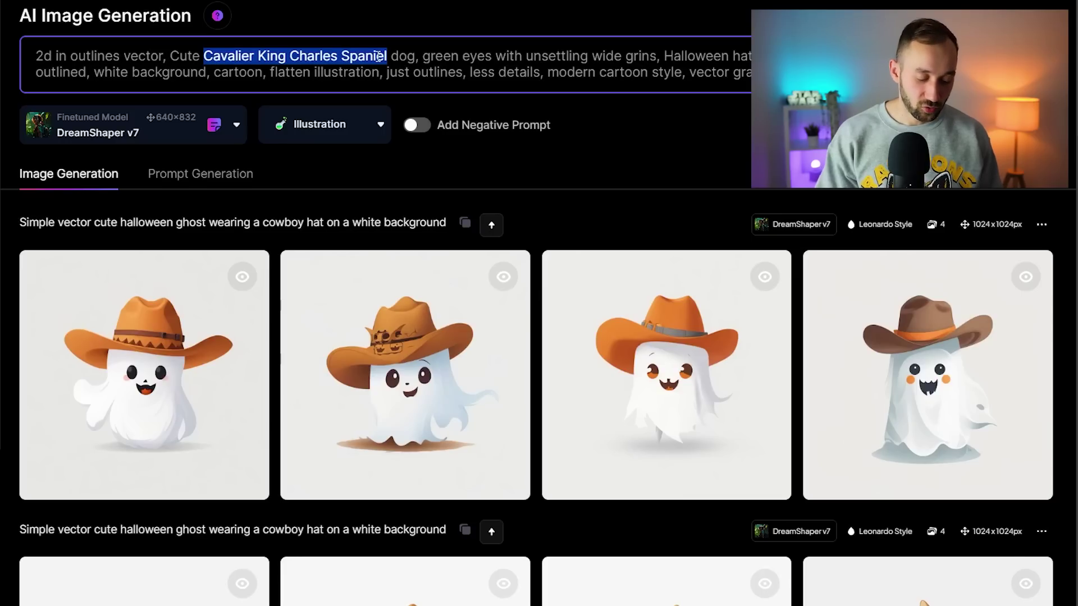
pyautogui.write('bull terrier')
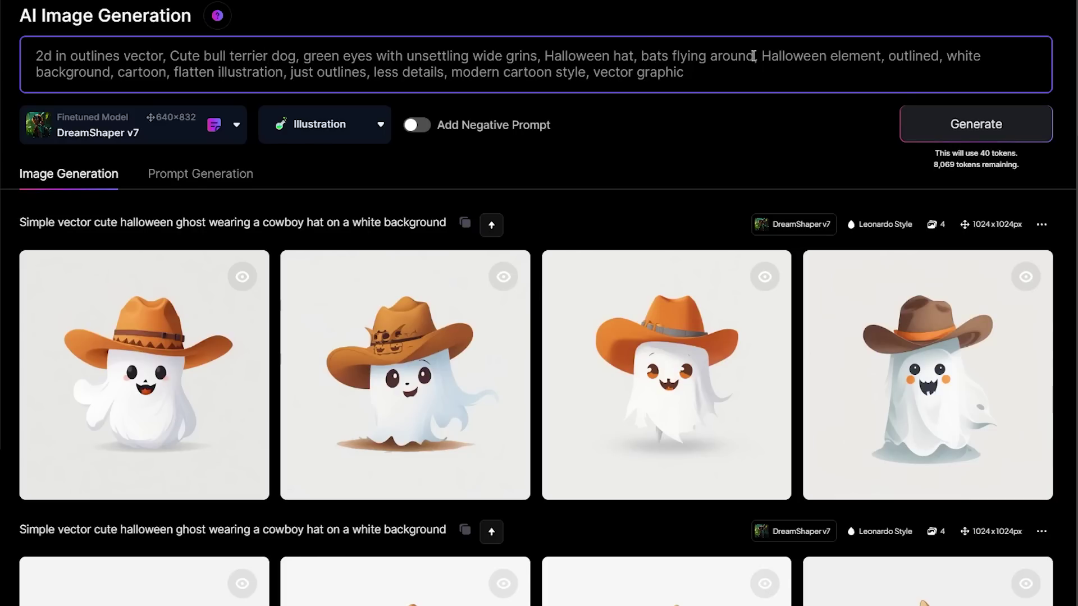
pyautogui.moveTo(756, 56); pyautogui.dragTo(657, 54)
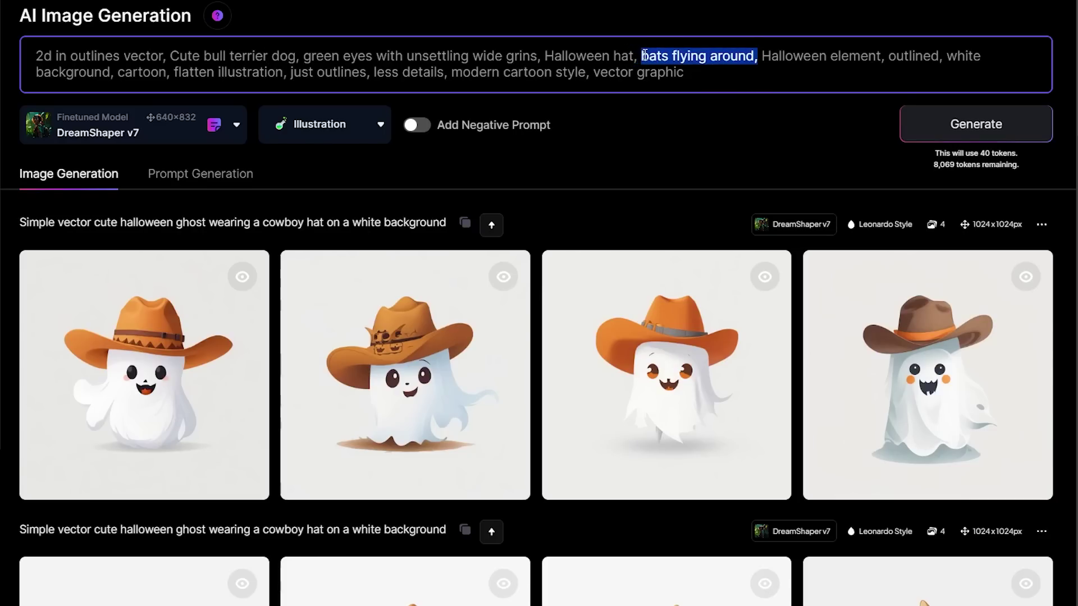
pyautogui.click(725, 71)
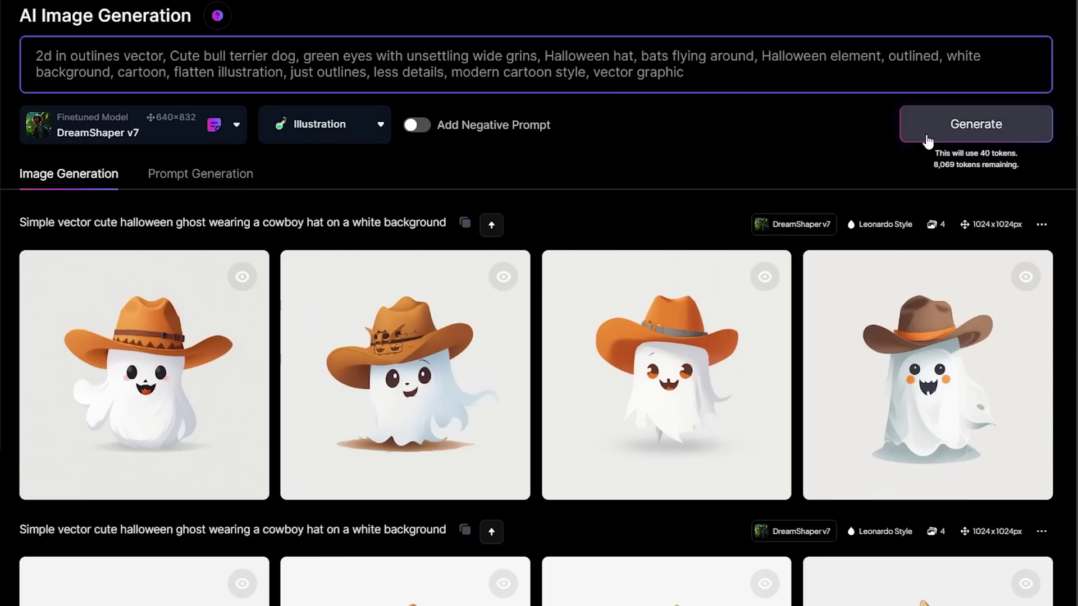
# Generate four bull terrier images and switch Alchemy off so Leonardo Style is used
pyautogui.click(963, 134)
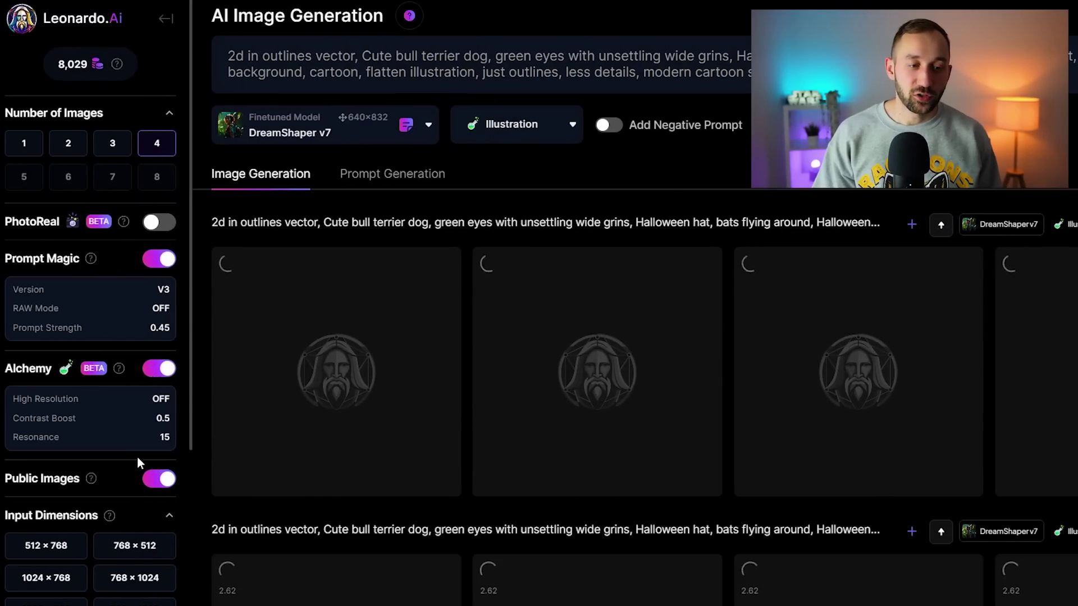
pyautogui.scroll(-2, 153, 262)
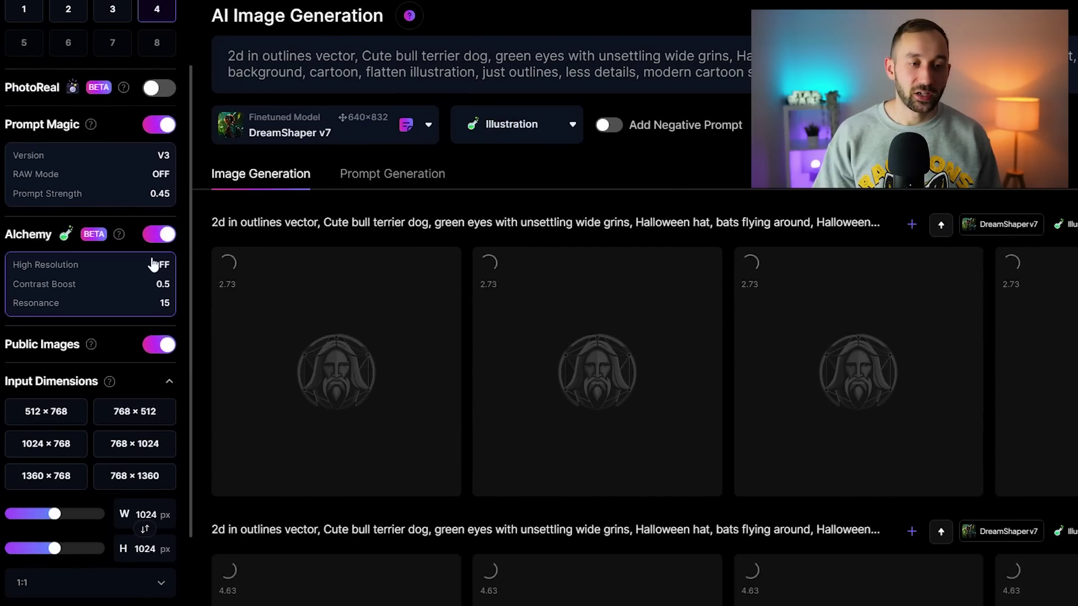
pyautogui.moveTo(152, 238)
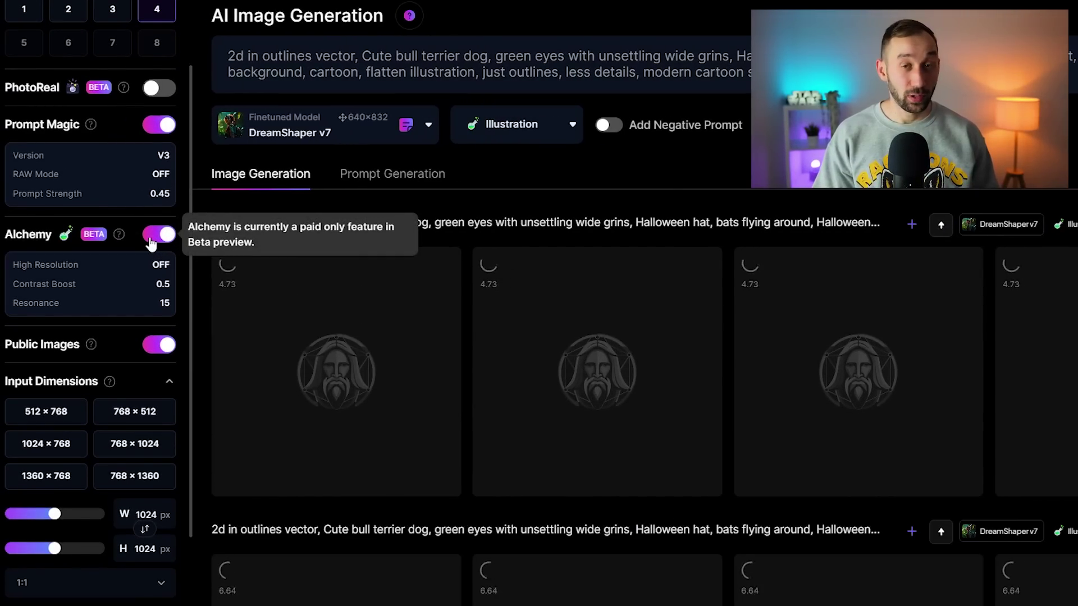
pyautogui.click(153, 234)
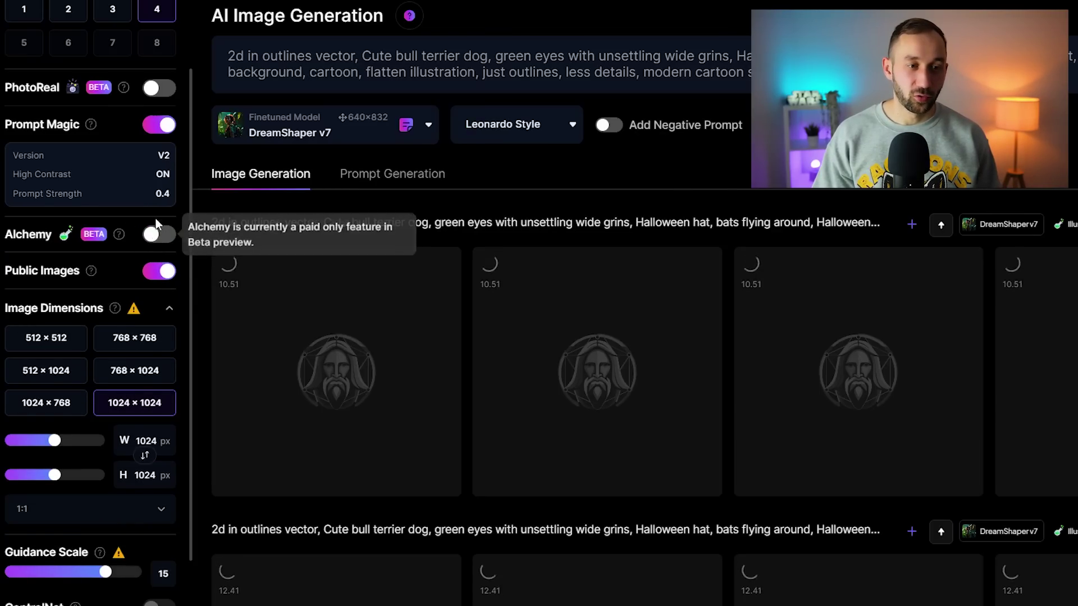
pyautogui.scroll(3, 164, 222)
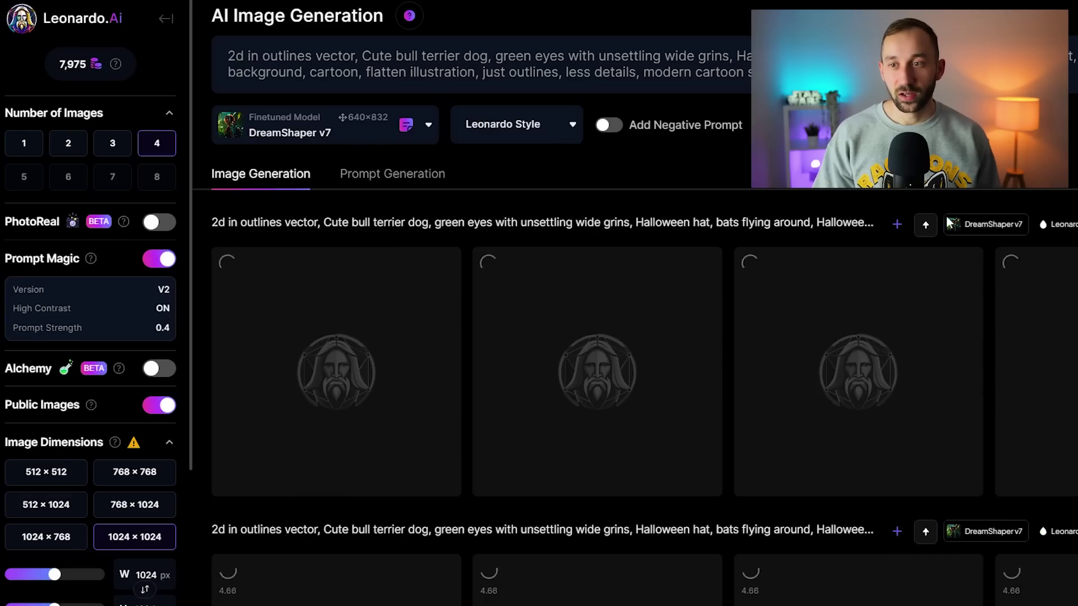
pyautogui.scroll(-5, 993, 297)
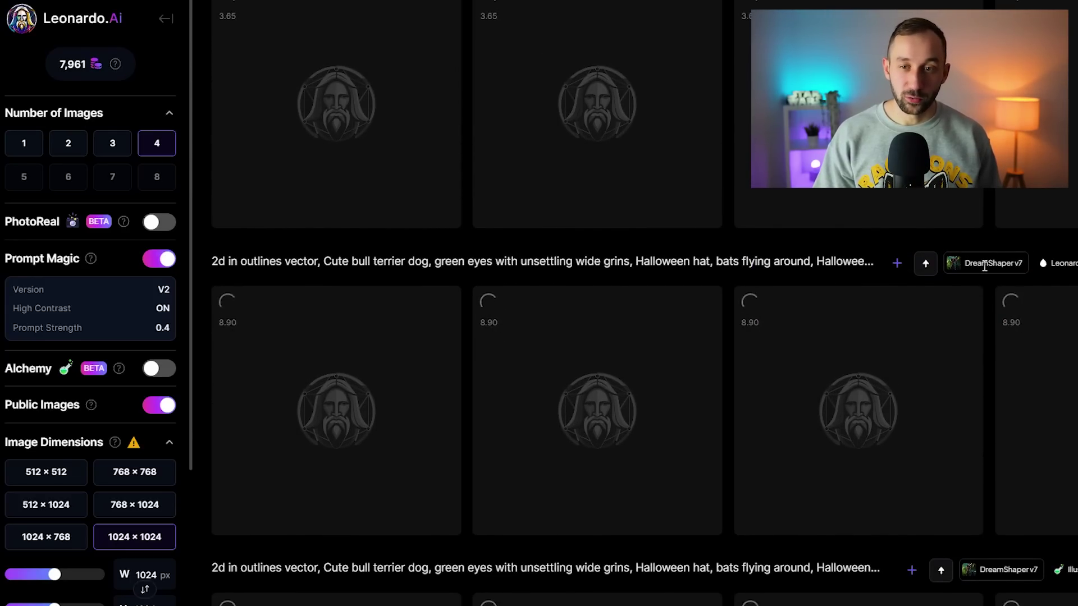
pyautogui.scroll(5, 987, 265)
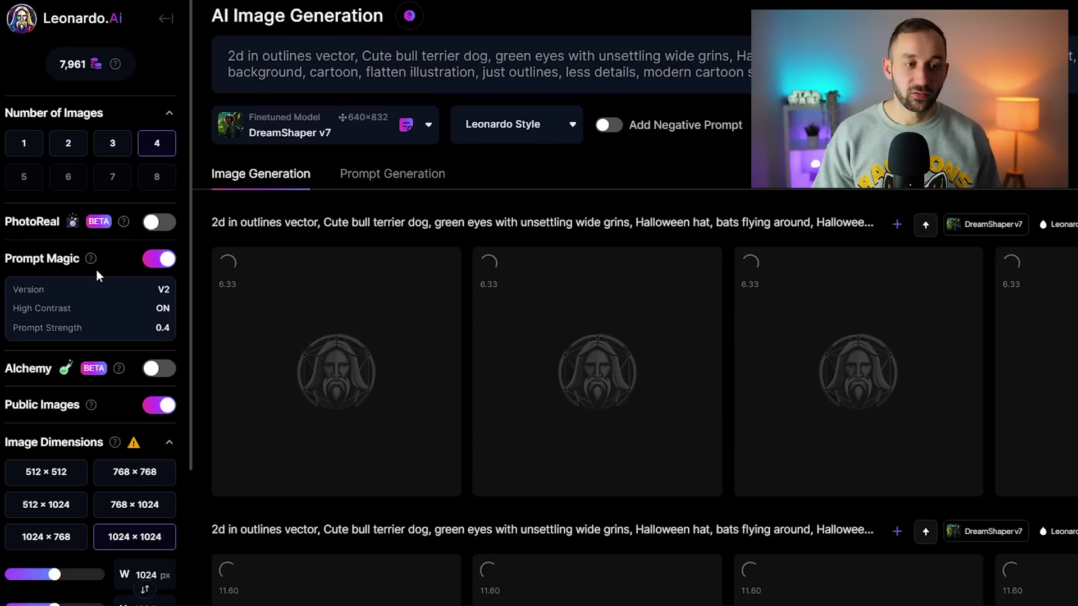
pyautogui.moveTo(163, 380)
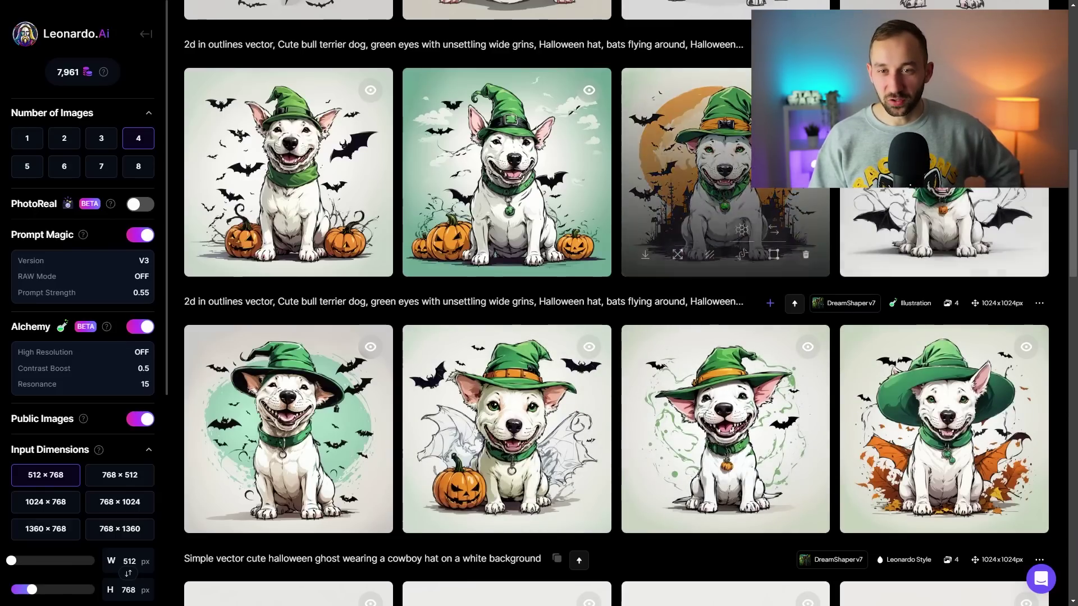
# Enlarge the third and first bull terrier images, then scroll back to the cowboy-hat ghost rows
pyautogui.click(758, 263)
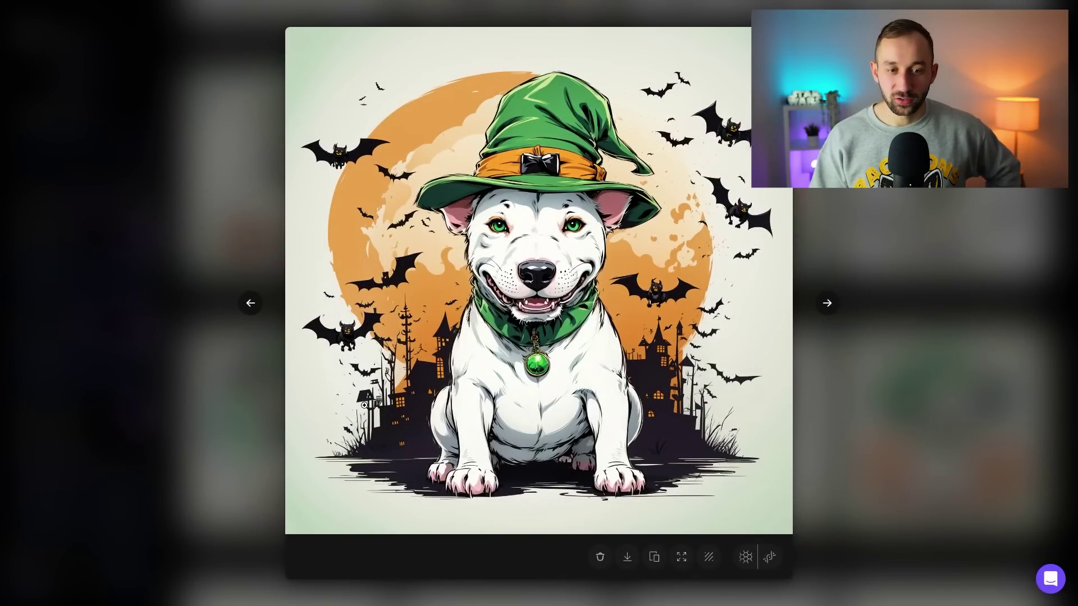
pyautogui.press('Escape')
pyautogui.scroll(-1, 575, 281)
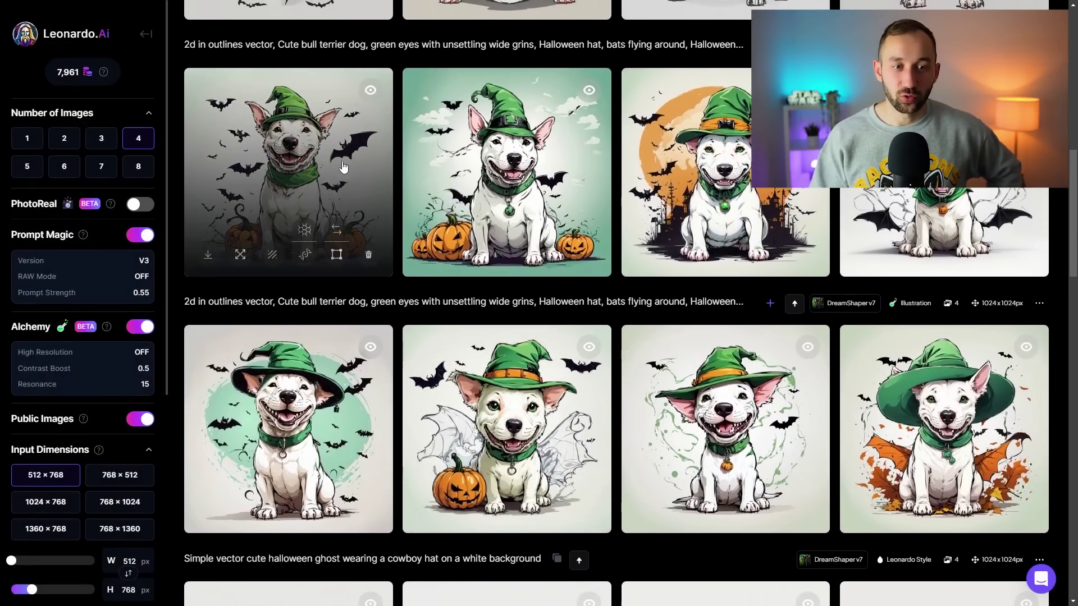
pyautogui.click(341, 160)
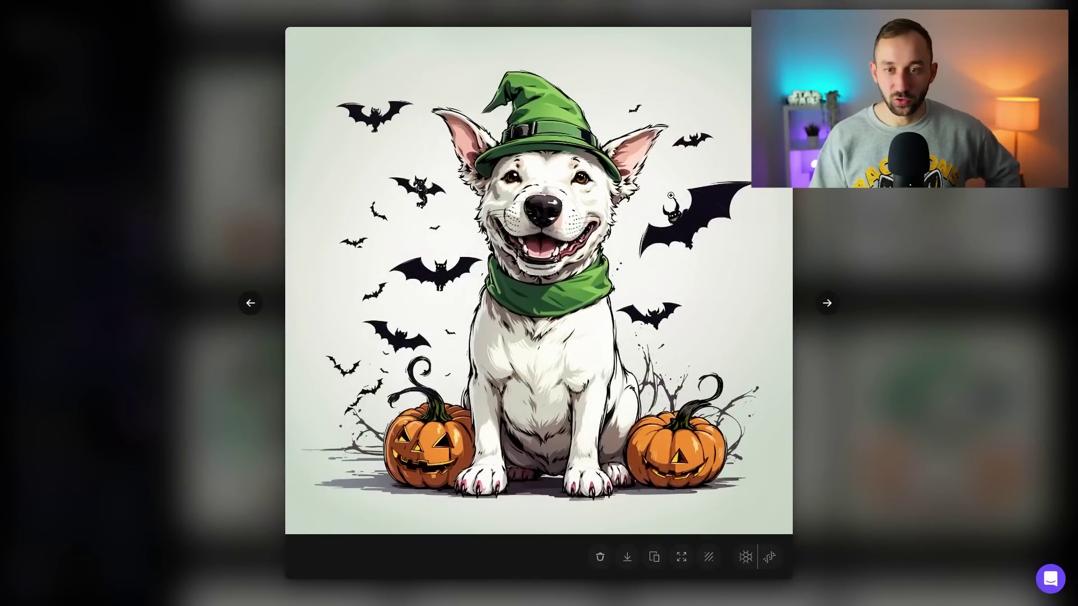
pyautogui.press('Escape')
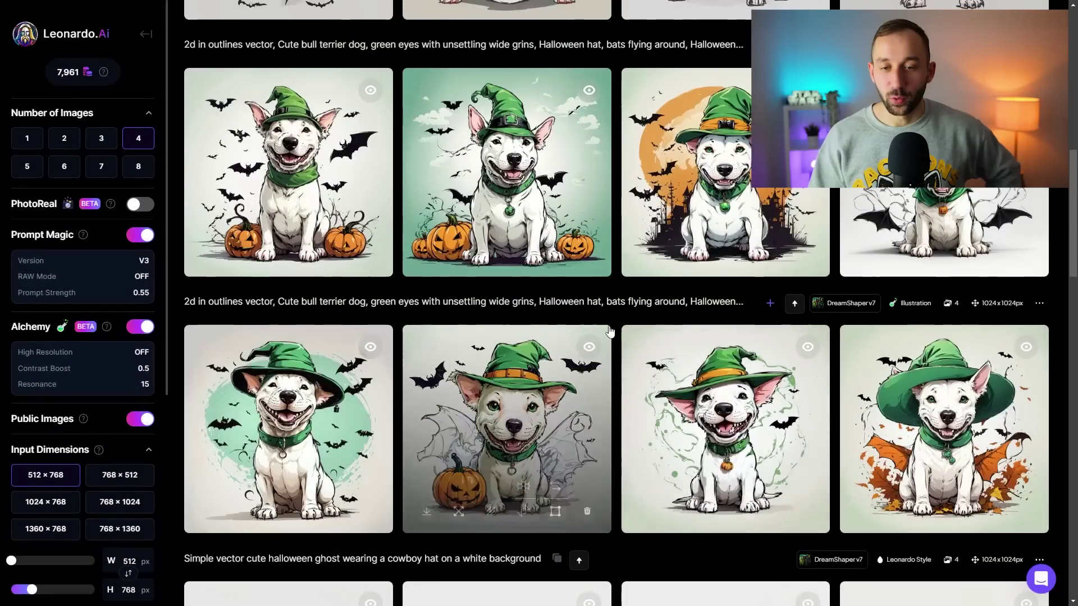
pyautogui.scroll(1, 613, 320)
pyautogui.scroll(8, 604, 369)
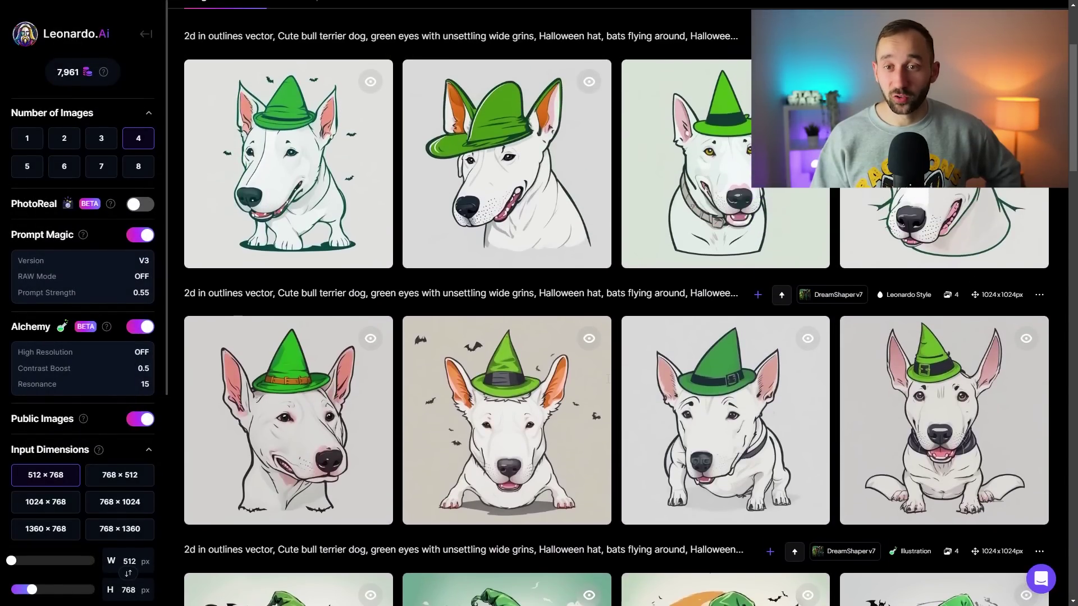
pyautogui.moveTo(609, 388)
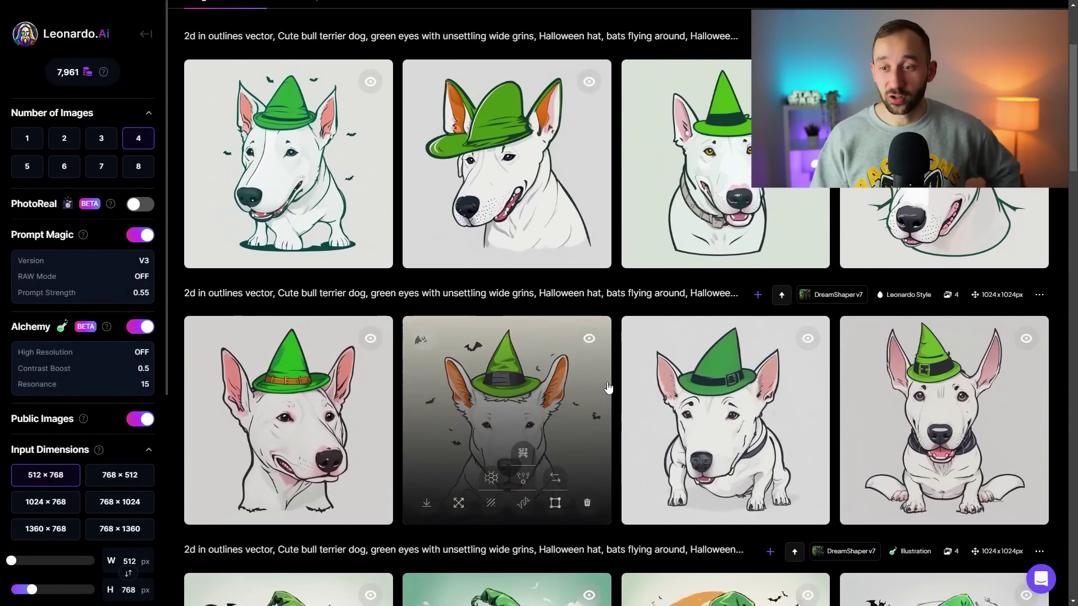
pyautogui.scroll(2, 612, 390)
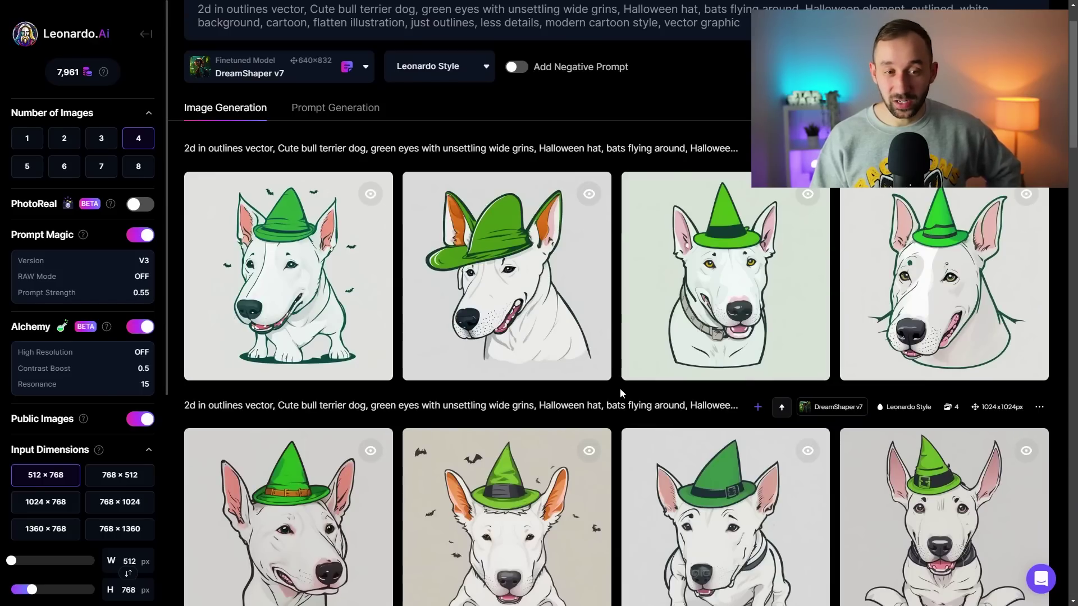
pyautogui.scroll(-5, 620, 389)
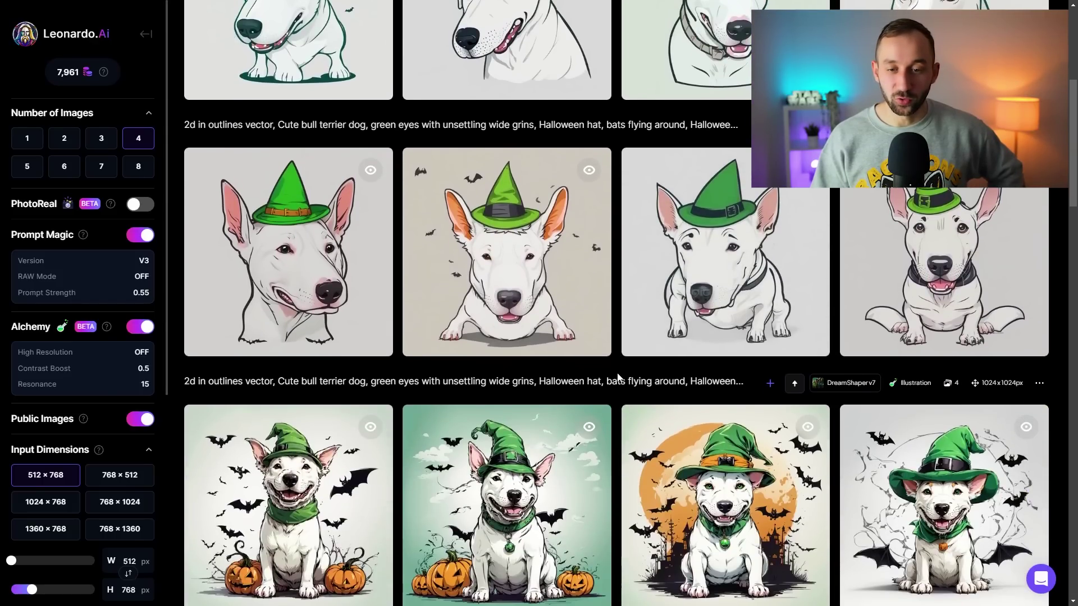
pyautogui.scroll(-11, 618, 373)
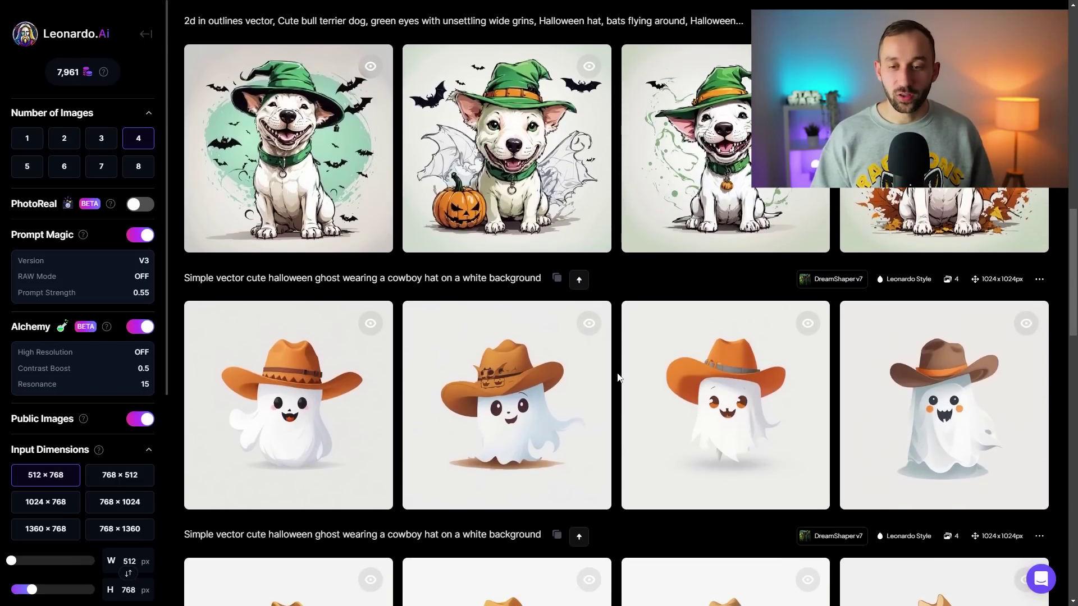
pyautogui.scroll(-1, 617, 377)
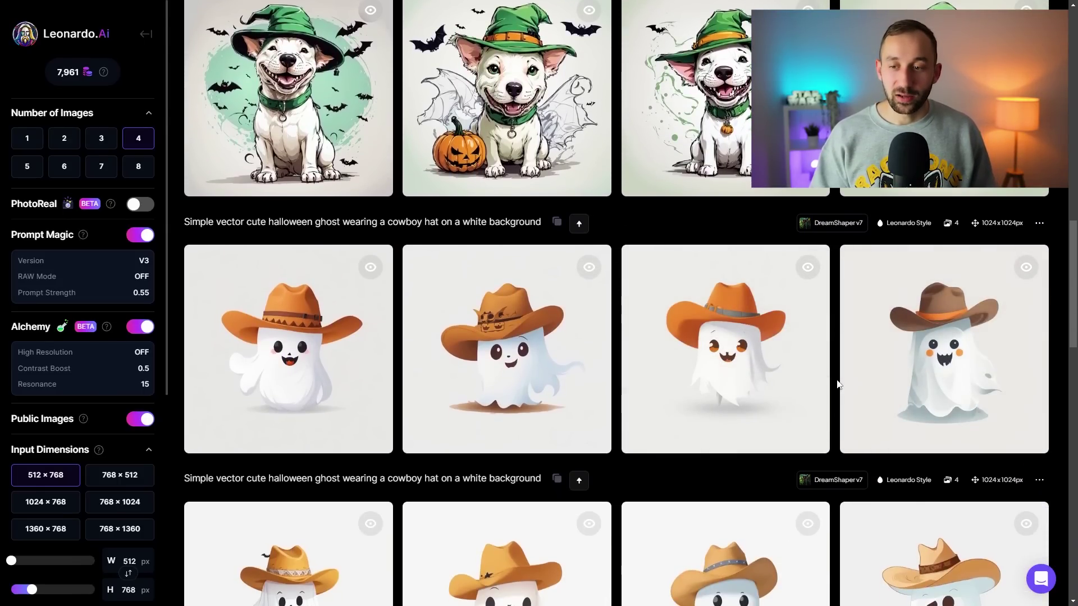
pyautogui.scroll(-2, 839, 385)
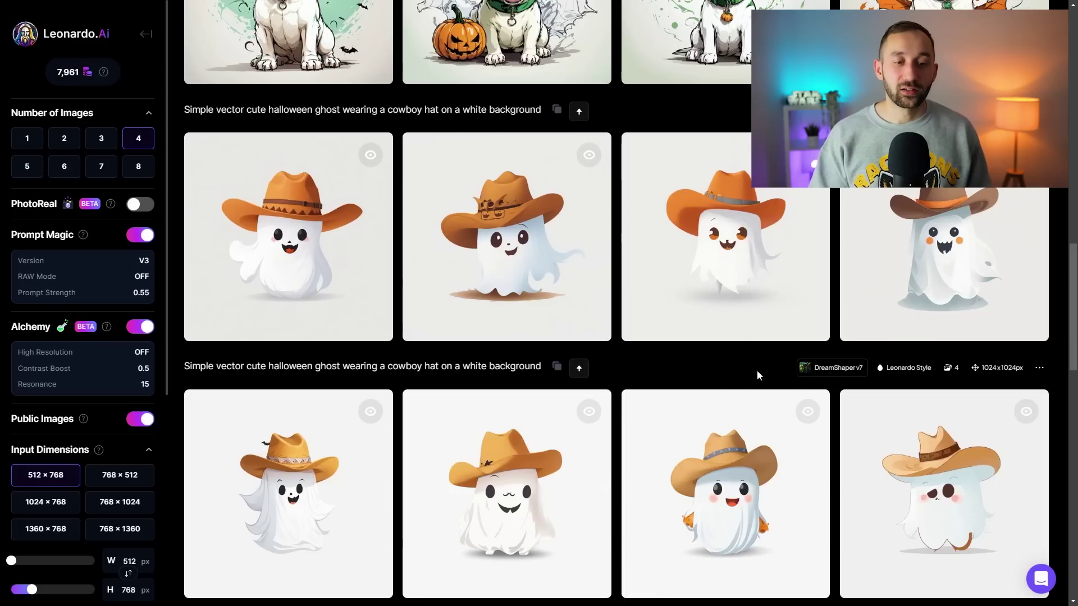
pyautogui.scroll(-1, 649, 344)
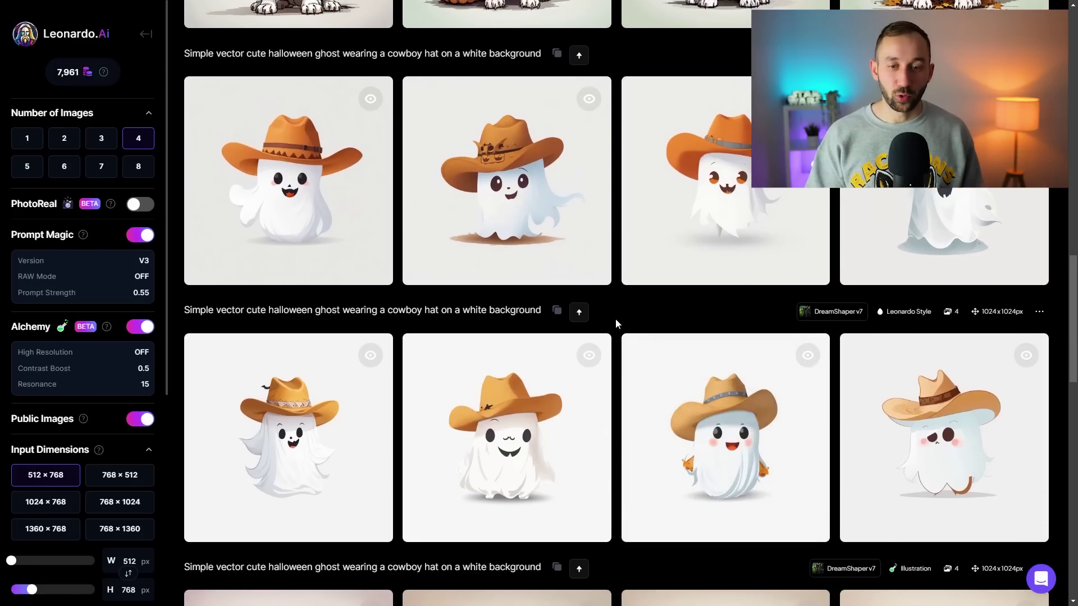
pyautogui.scroll(-1, 616, 321)
pyautogui.scroll(1, 616, 324)
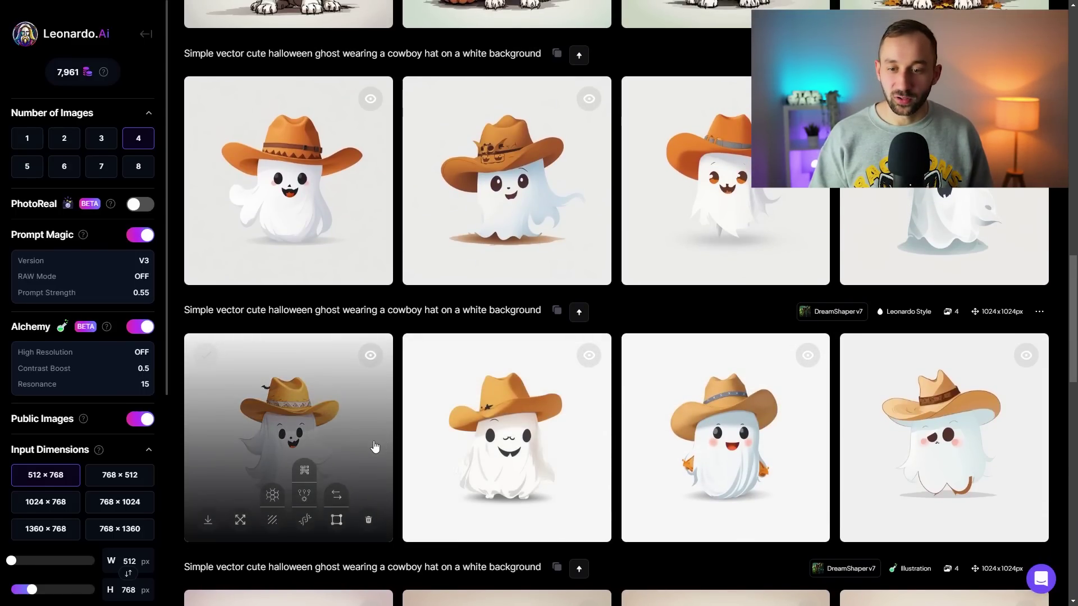
pyautogui.click(374, 443)
pyautogui.click(935, 342)
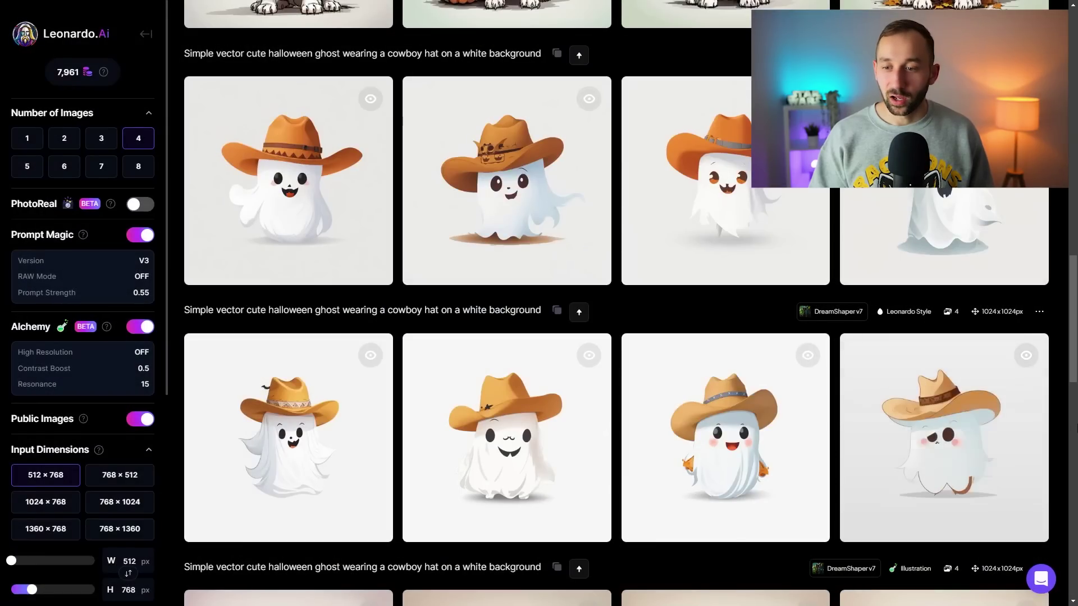
pyautogui.scroll(-2, 1077, 412)
pyautogui.scroll(-6, 388, 379)
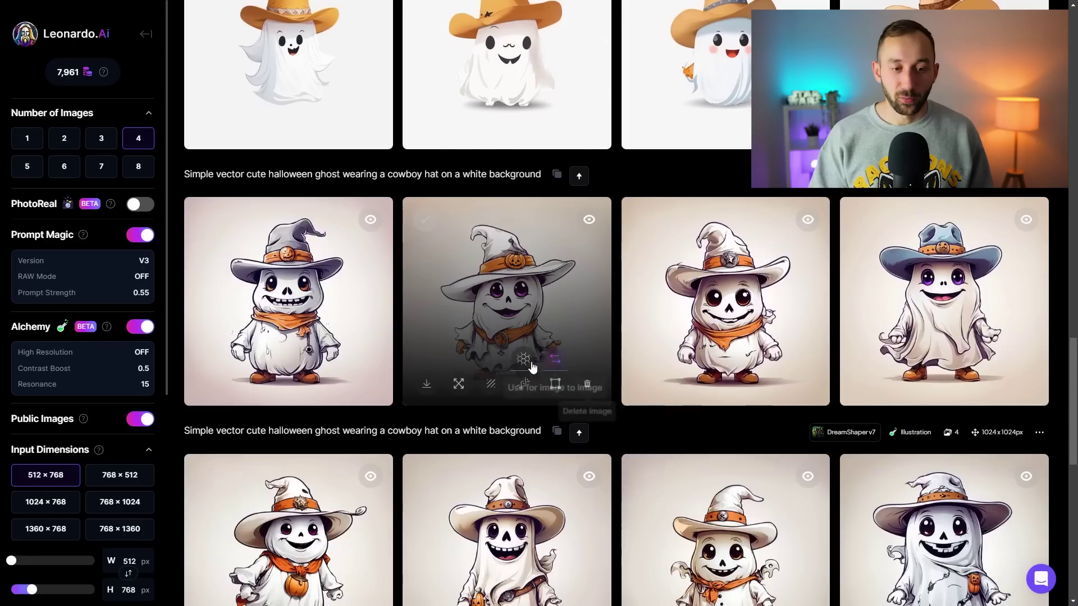
pyautogui.scroll(-1, 388, 379)
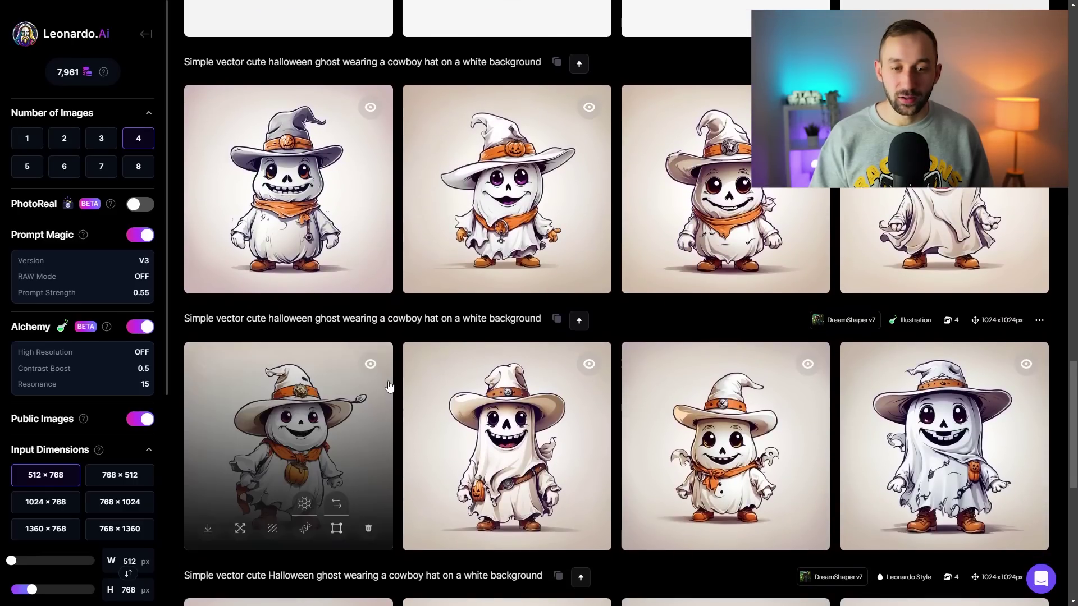
pyautogui.scroll(-1, 393, 375)
pyautogui.click(522, 380)
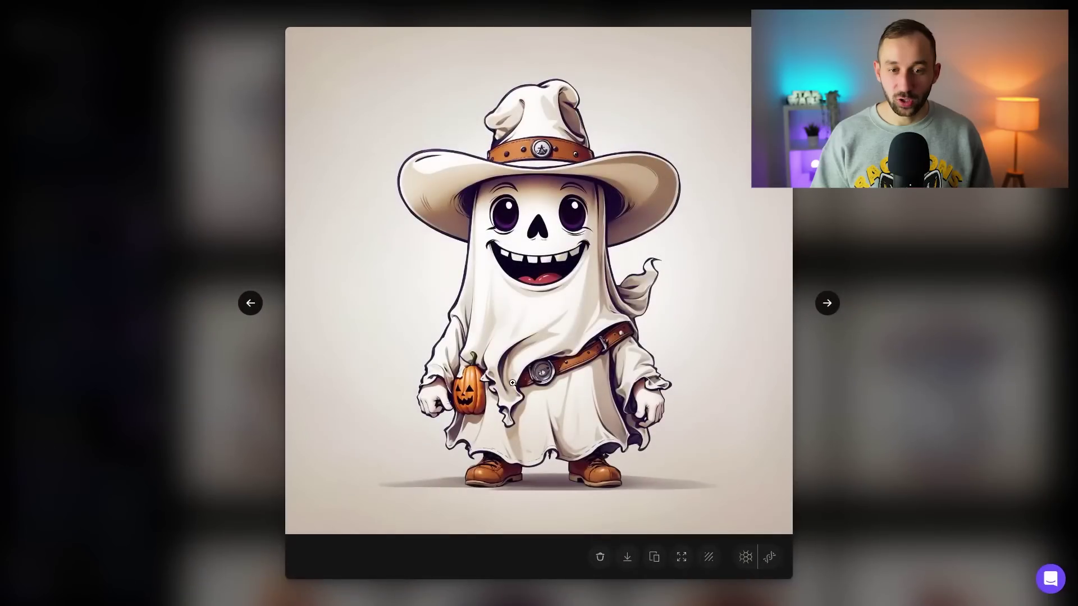
pyautogui.click(914, 284)
pyautogui.scroll(-8, 623, 393)
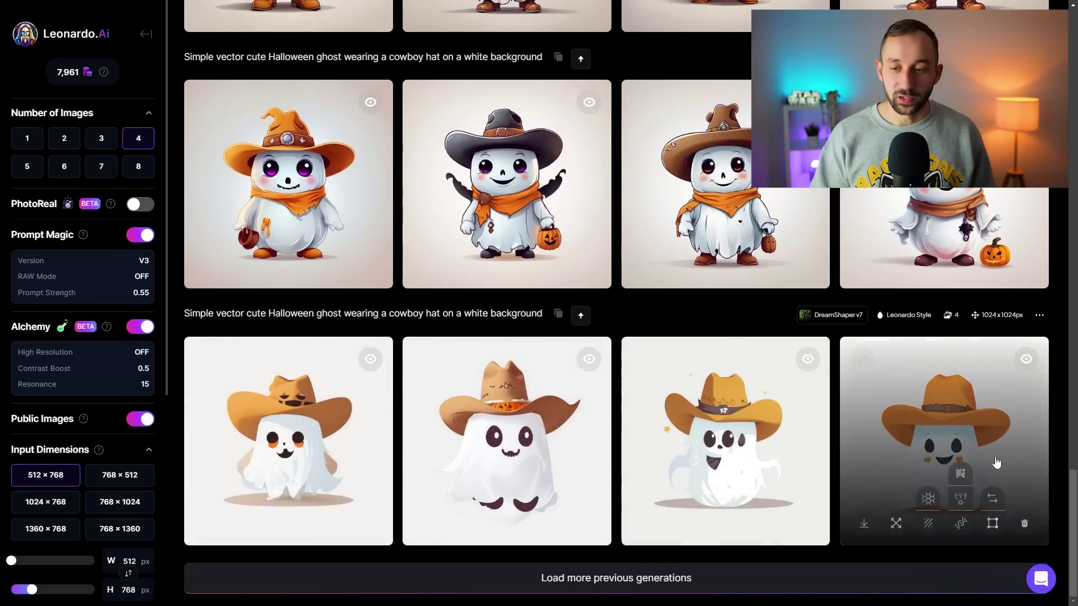
pyautogui.click(941, 406)
pyautogui.click(1058, 294)
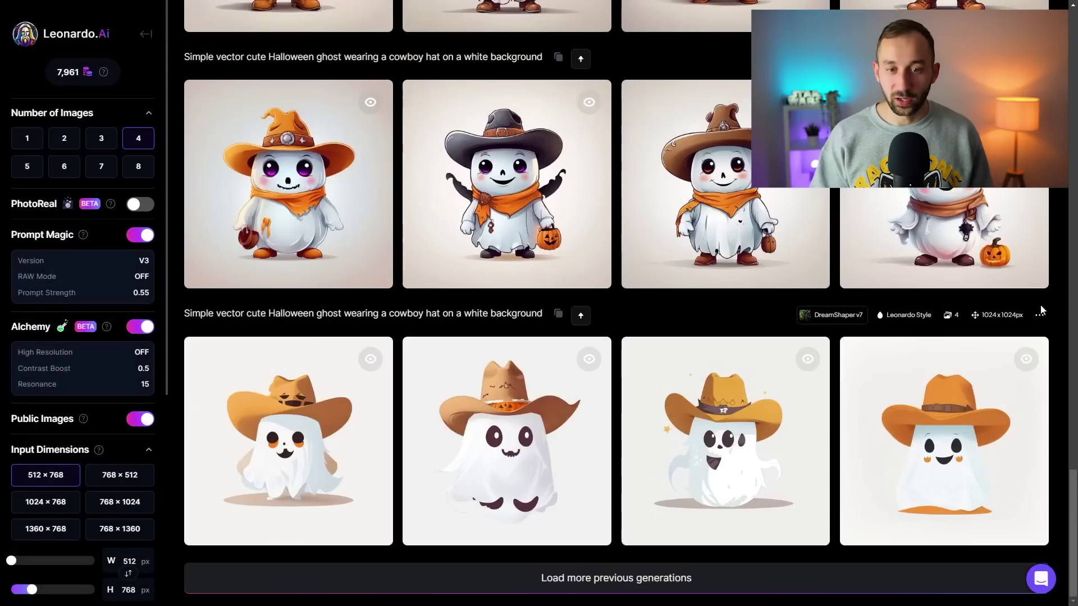
pyautogui.scroll(3, 502, 486)
pyautogui.scroll(5, 503, 486)
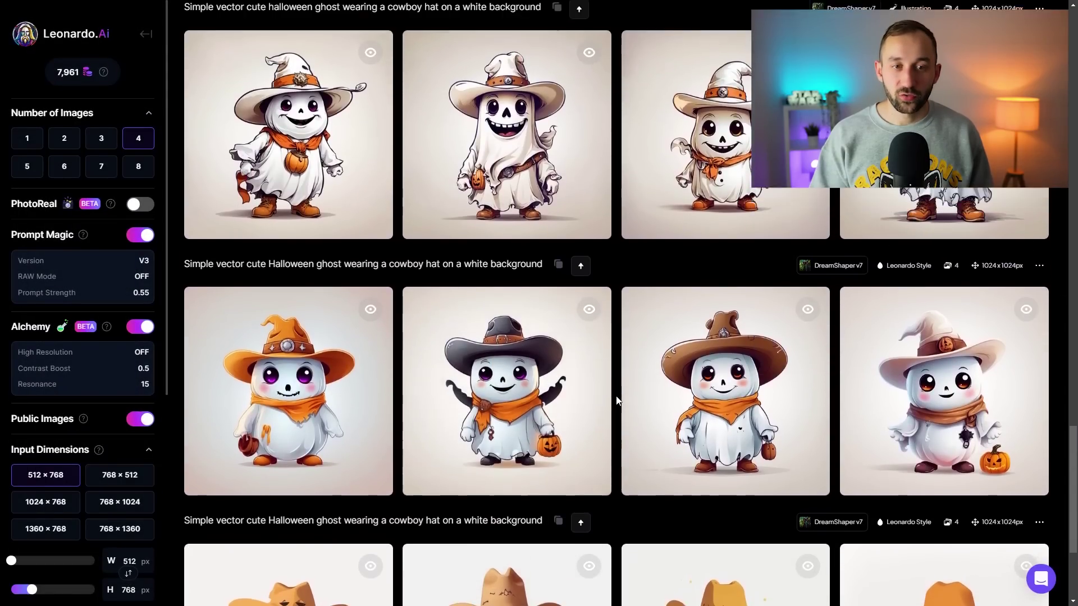
pyautogui.scroll(5, 621, 407)
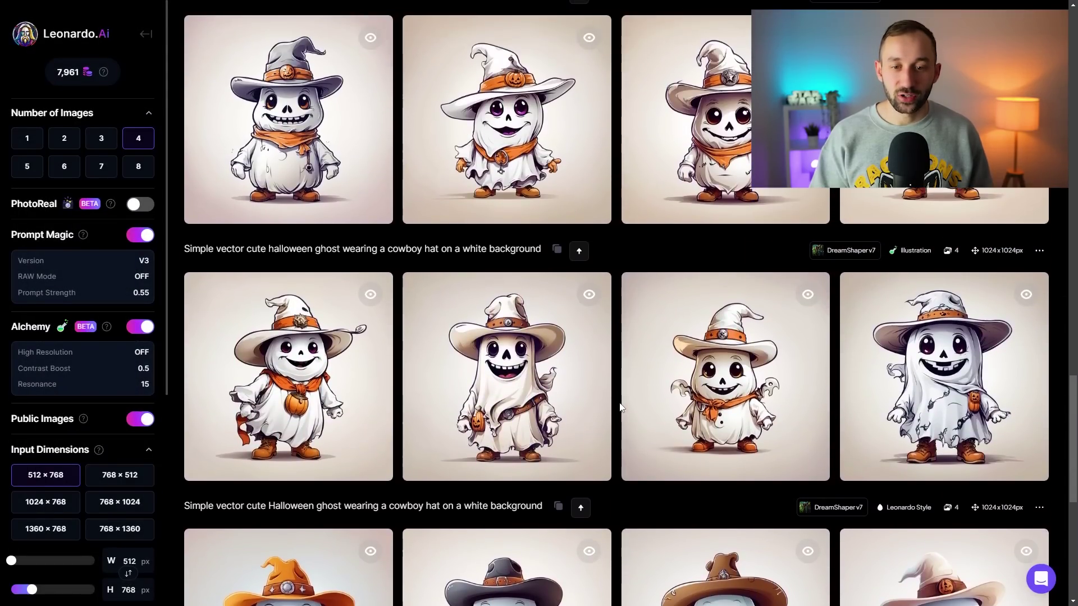
pyautogui.scroll(3, 620, 412)
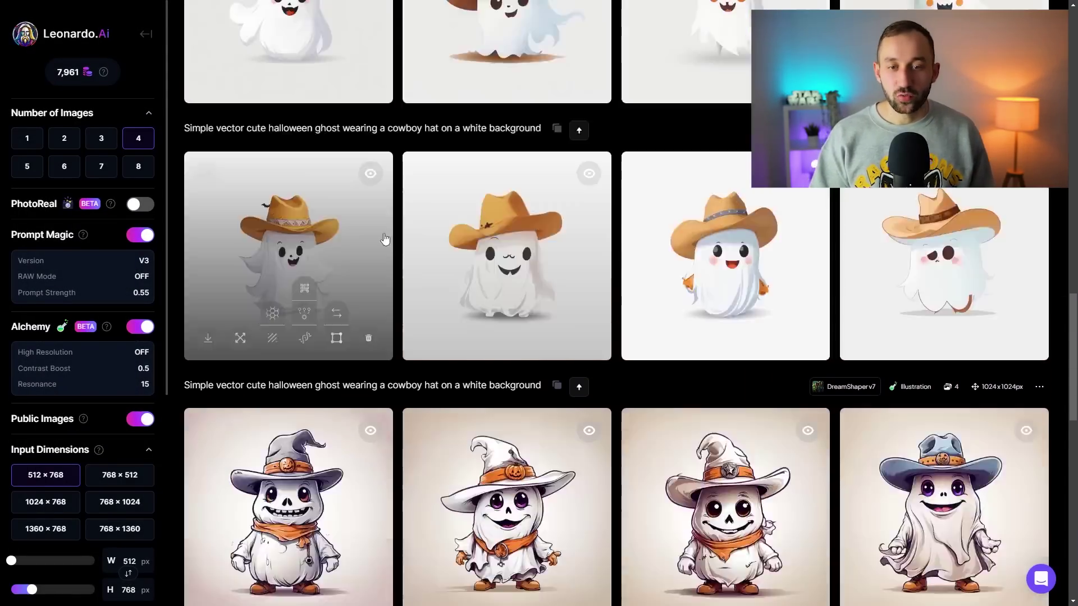
pyautogui.scroll(-4, 393, 269)
pyautogui.scroll(-3, 561, 365)
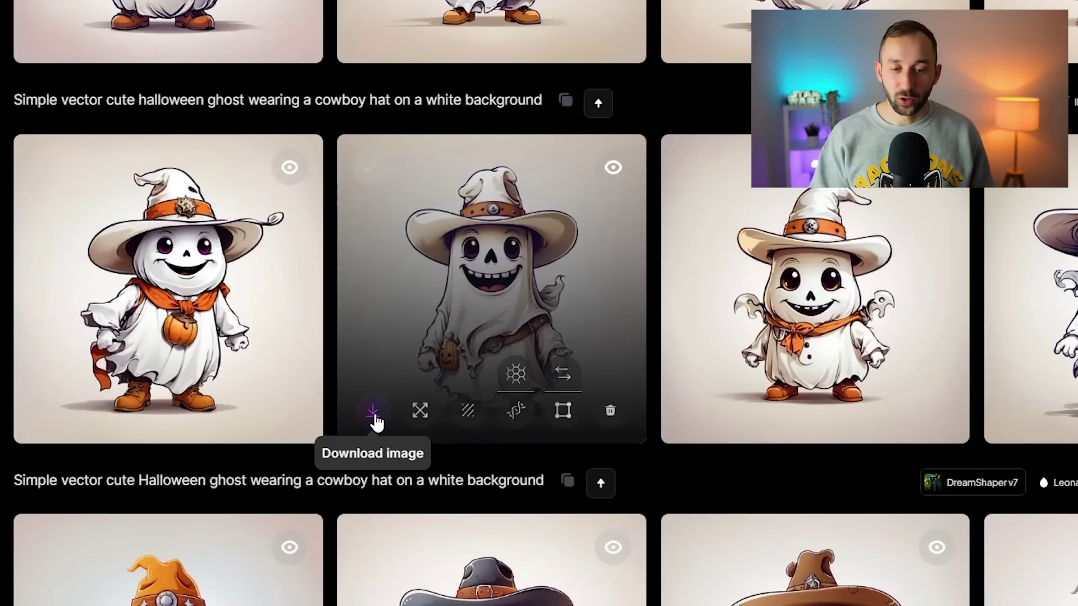
# Download the grinning ghost image with the tall white cowboy hat
pyautogui.click(374, 415)
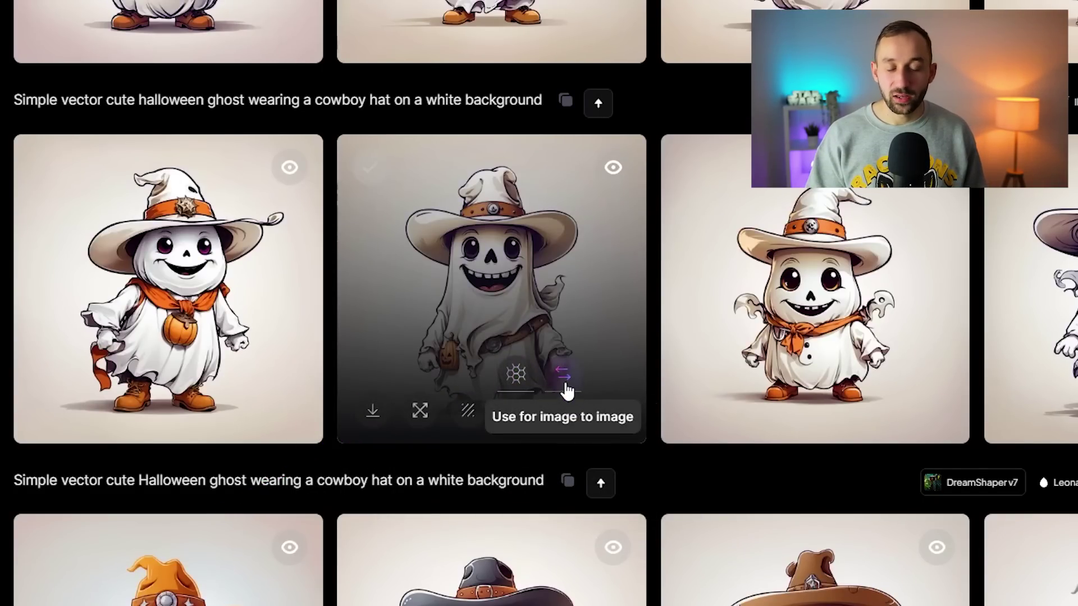
pyautogui.scroll(-3, 648, 398)
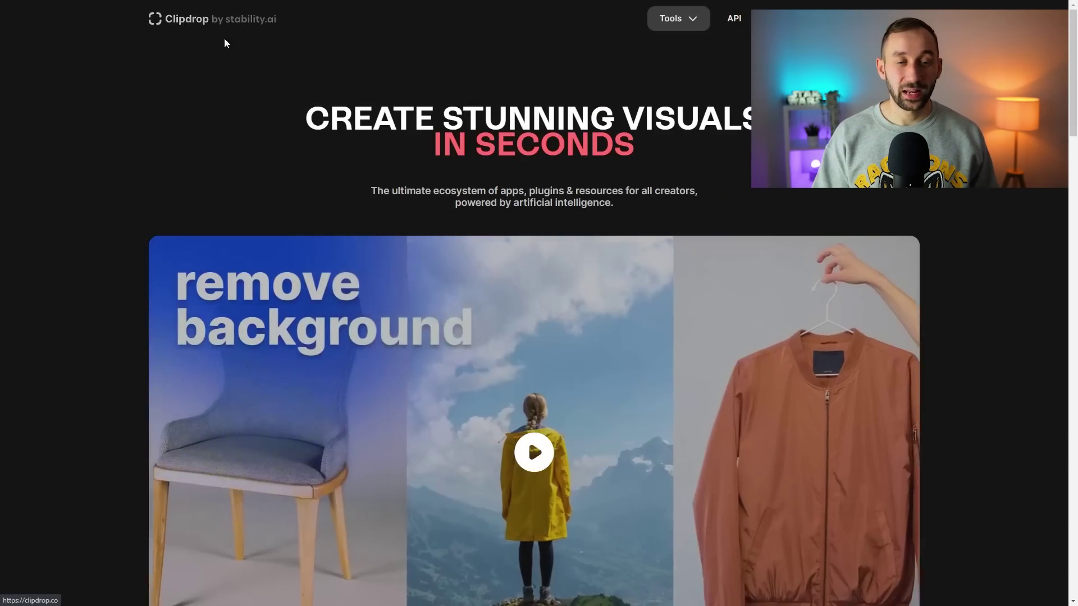
# Upload the ghost image to Clipdrop's Remove background tool, downscale to 1024 × 1024, and download the cut-out
pyautogui.scroll(-2, 597, 133)
pyautogui.scroll(-8, 632, 245)
pyautogui.scroll(-6, 627, 240)
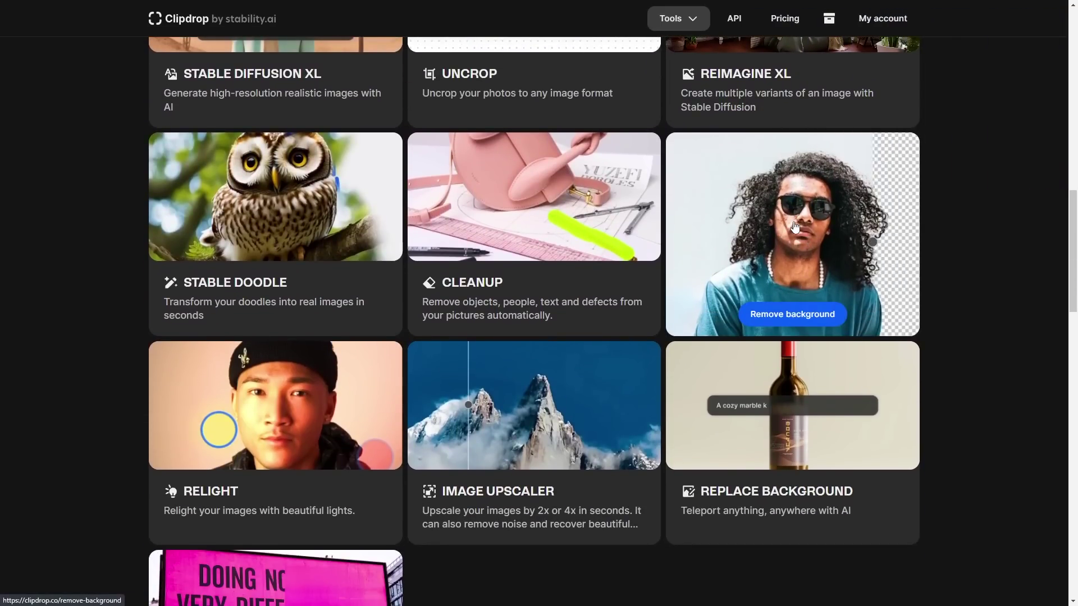
pyautogui.click(793, 222)
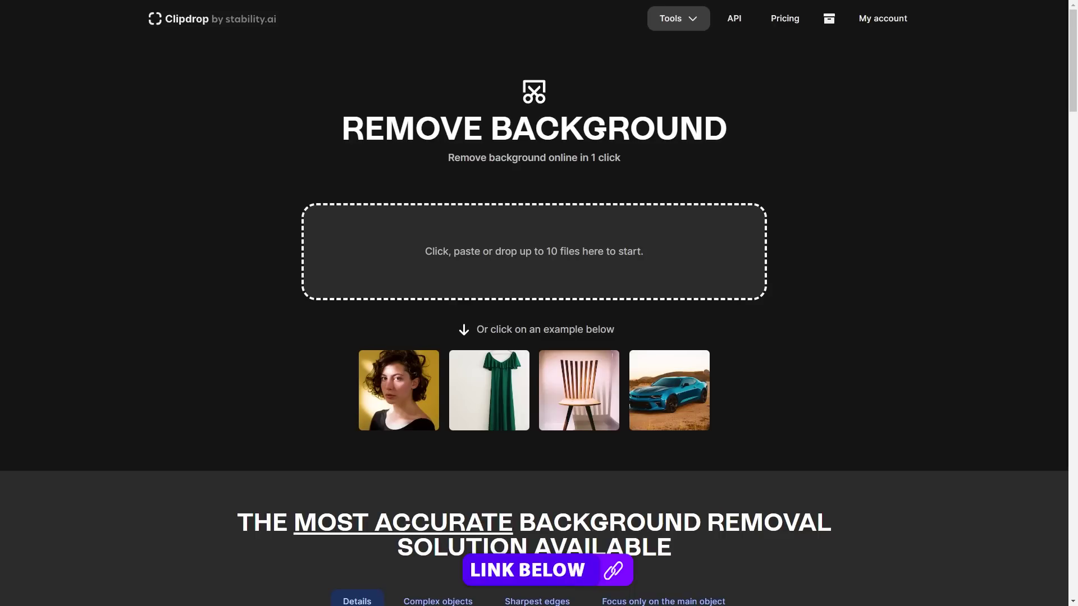
pyautogui.moveTo(0, 387); pyautogui.dragTo(471, 264)
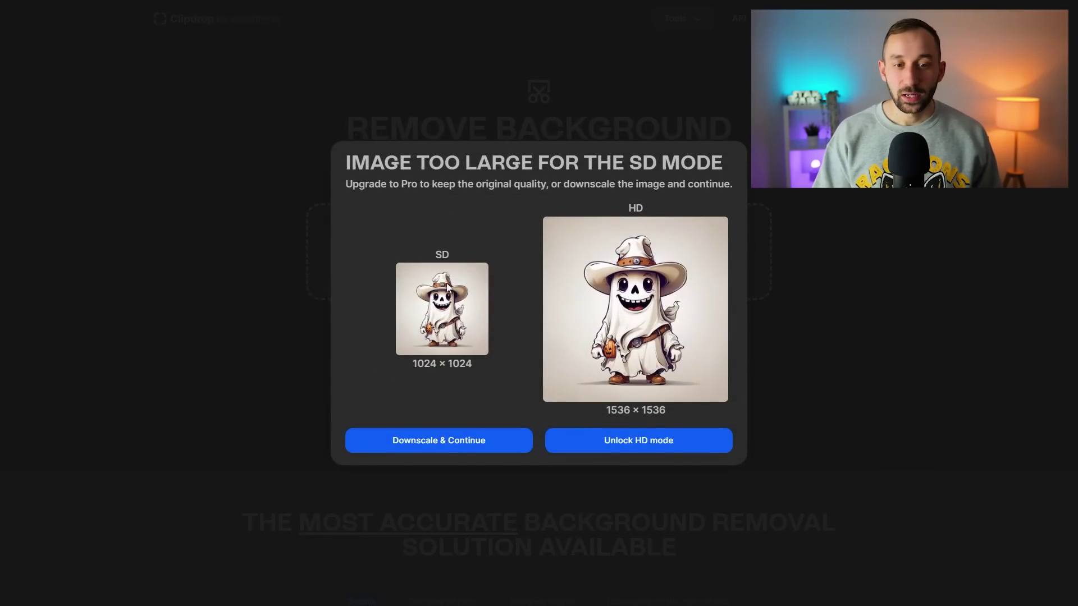
pyautogui.click(440, 447)
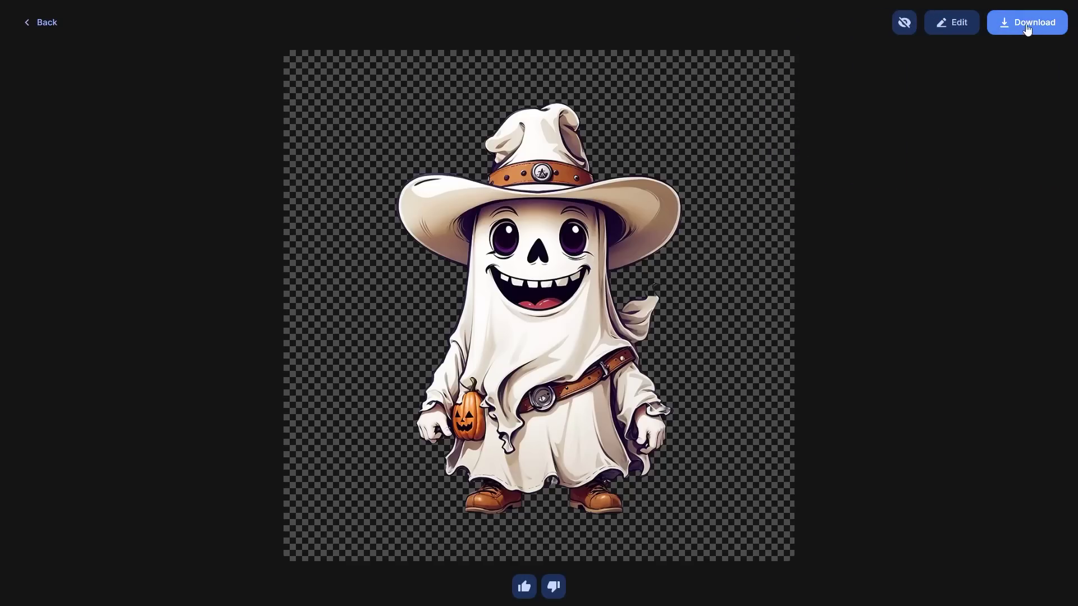
pyautogui.click(1047, 27)
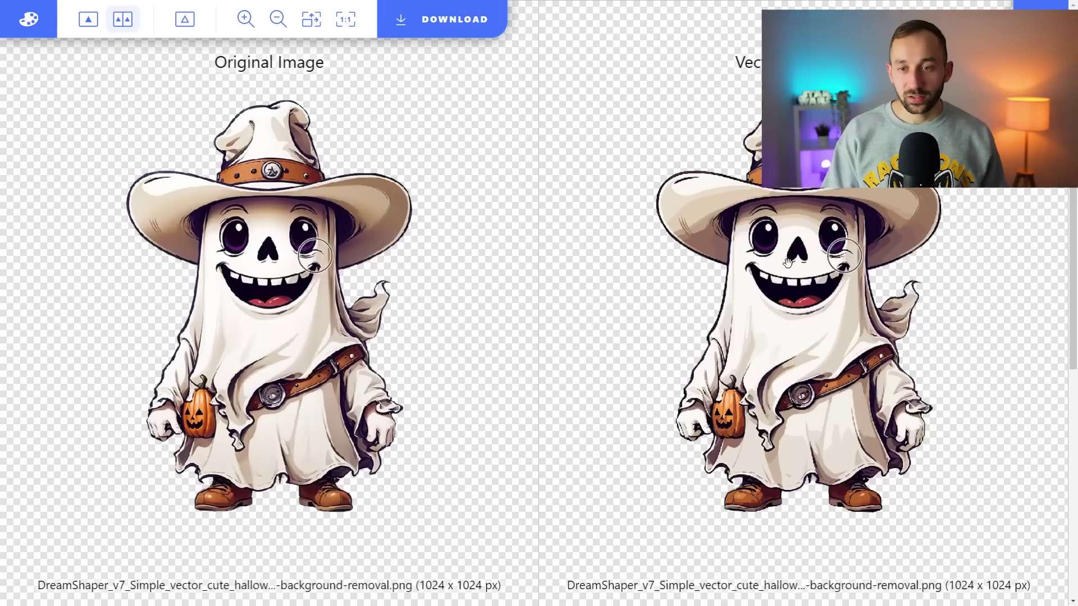
# Zoom in to compare the vectorized ghost with the original, then open the SVG download options
pyautogui.scroll(6, 787, 263)
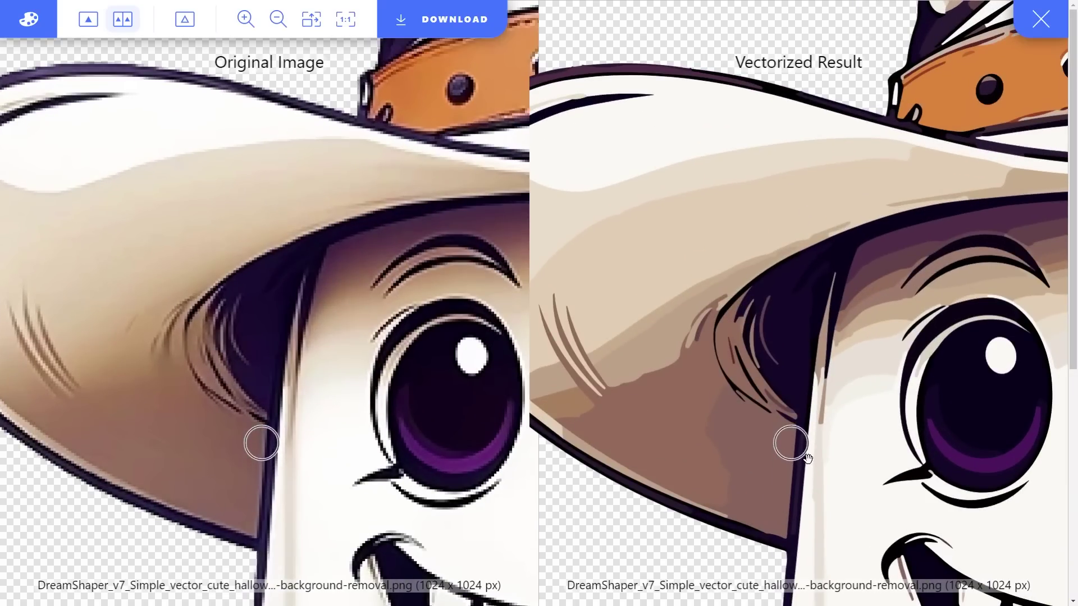
pyautogui.scroll(1, 808, 458)
pyautogui.scroll(-5, 808, 462)
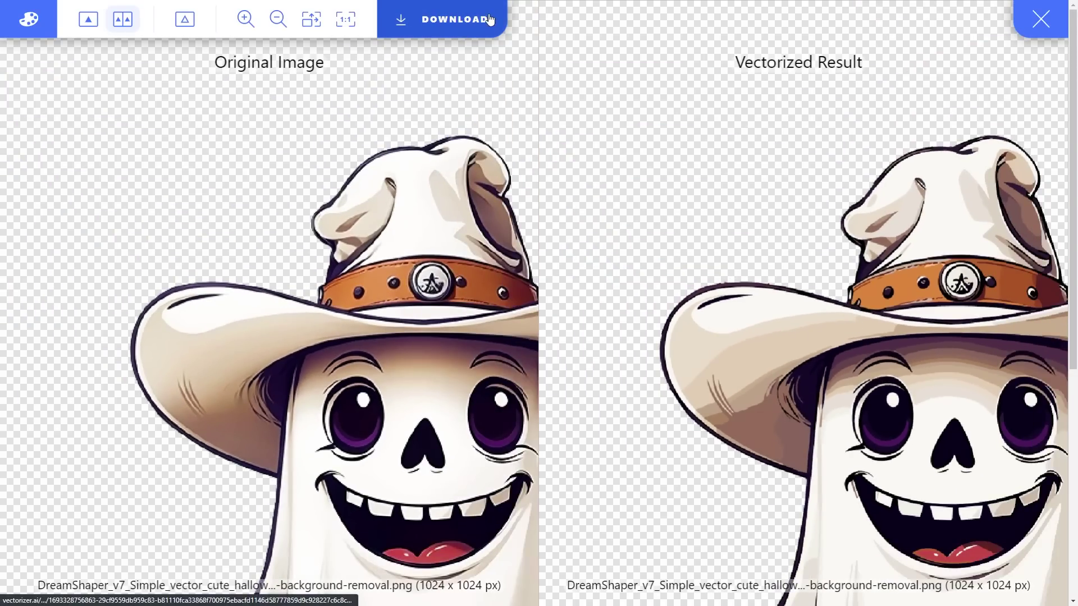
pyautogui.click(456, 19)
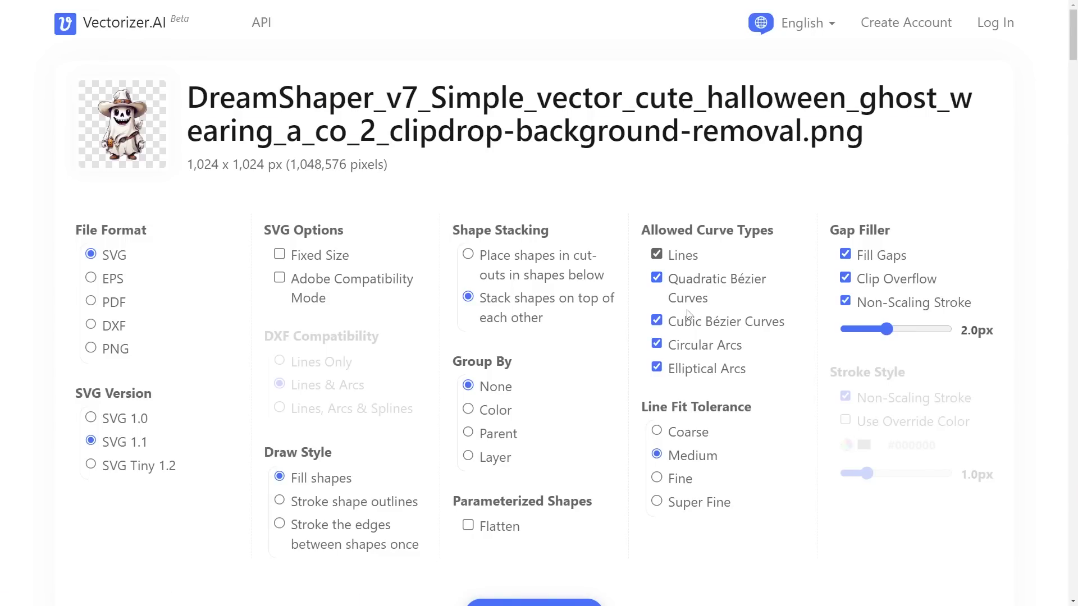
pyautogui.scroll(-1, 635, 295)
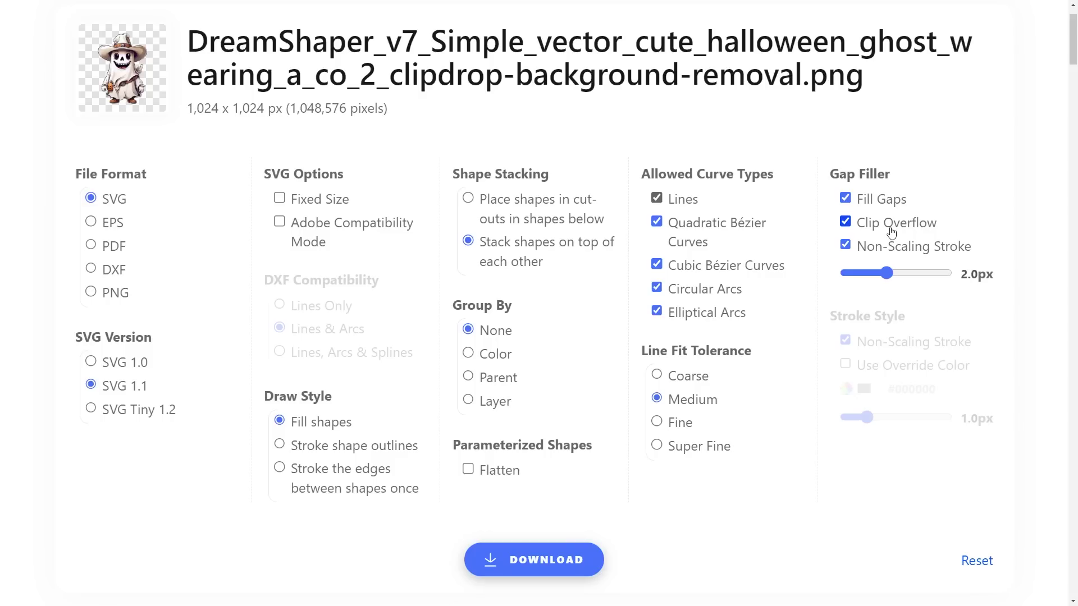
pyautogui.scroll(-1, 628, 373)
pyautogui.scroll(2, 674, 253)
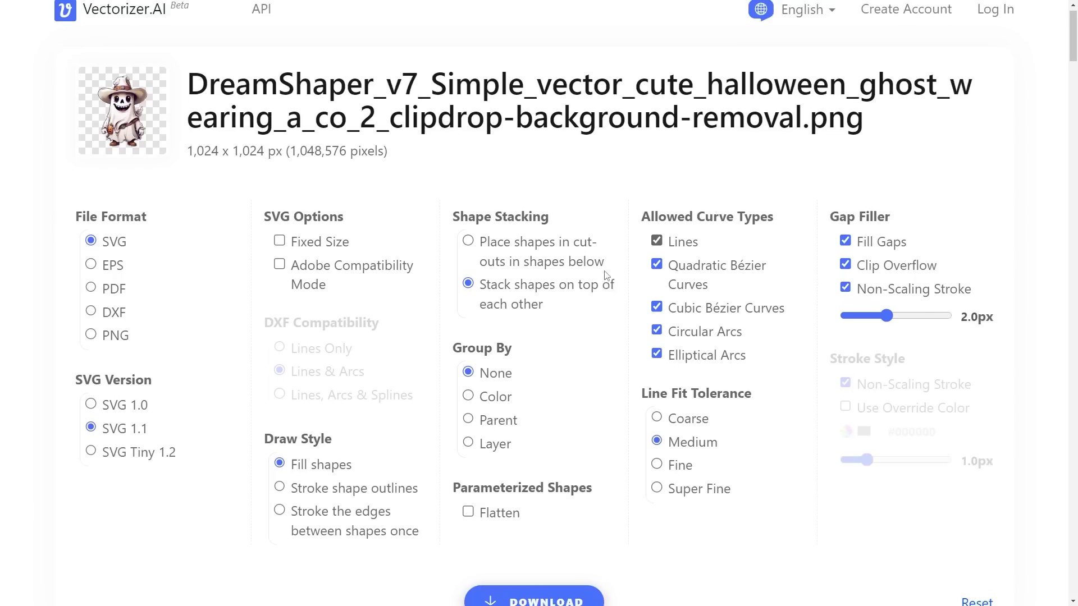
pyautogui.scroll(-2, 561, 393)
pyautogui.scroll(-1, 655, 515)
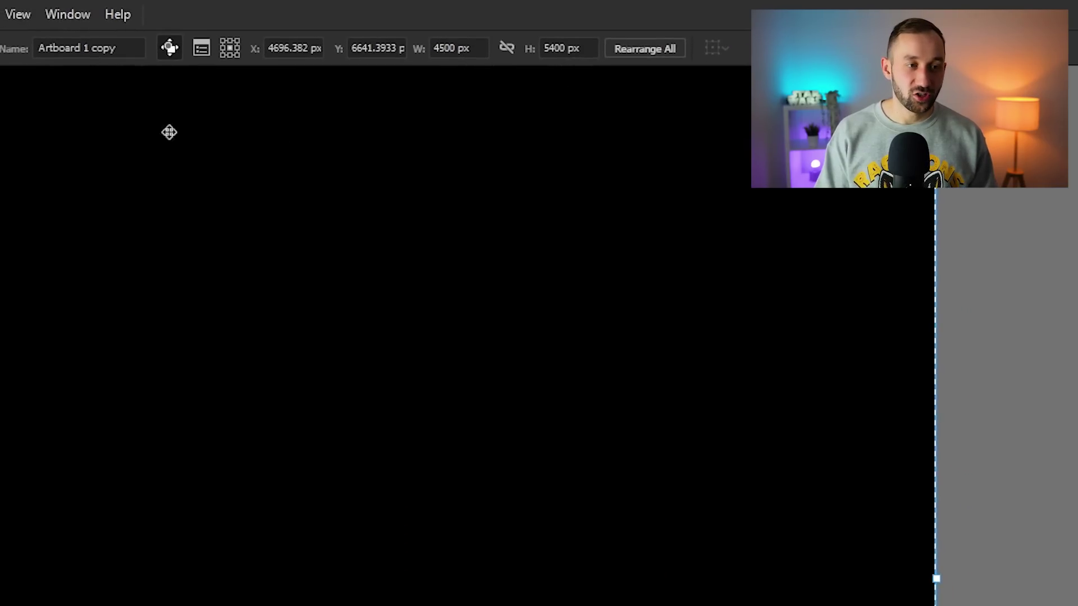
# Return to the Selection tool, leaving the 4500 × 5400 px artboard in place
pyautogui.press('v')
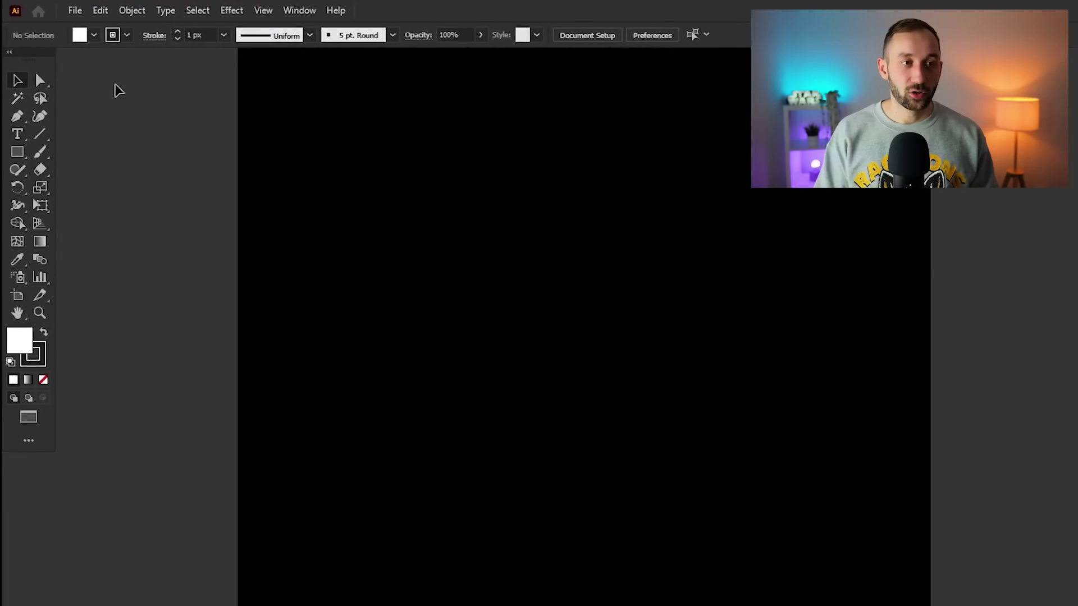
# Turn on Simulate Colored Paper in Document Setup with black as the grid colour
pyautogui.click(77, 11)
pyautogui.click(143, 435)
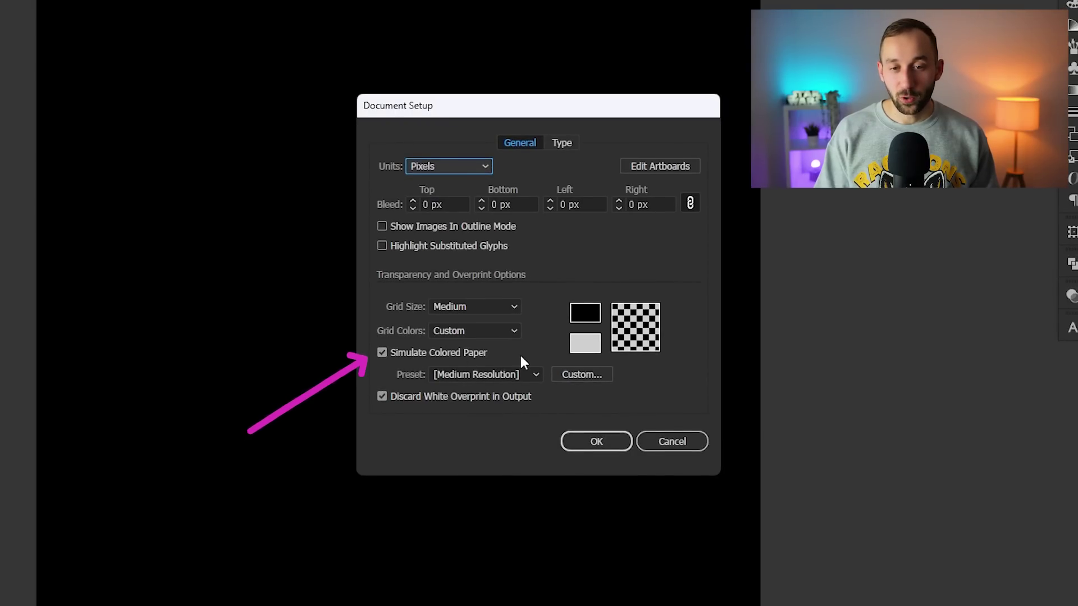
pyautogui.click(583, 316)
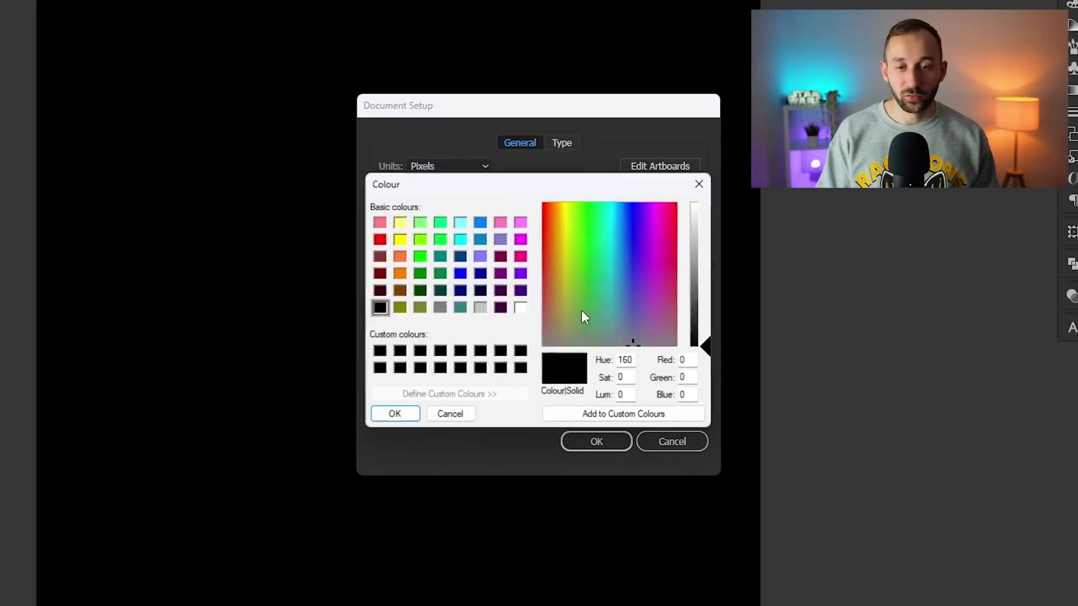
pyautogui.click(701, 185)
pyautogui.click(597, 441)
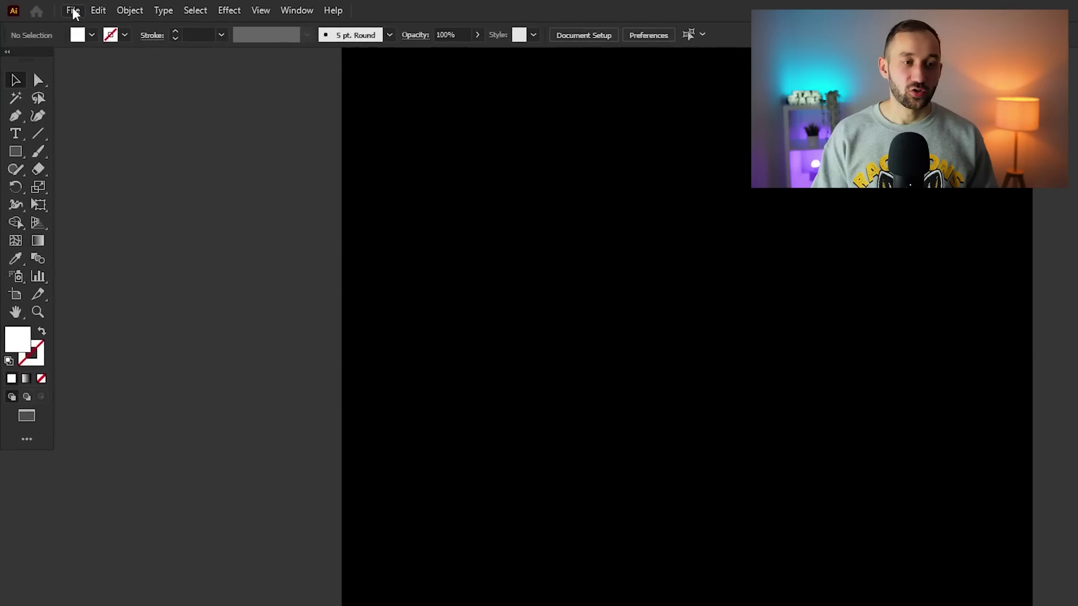
# Place the vectorized cowboy ghost SVG onto the black artboard
pyautogui.click(73, 12)
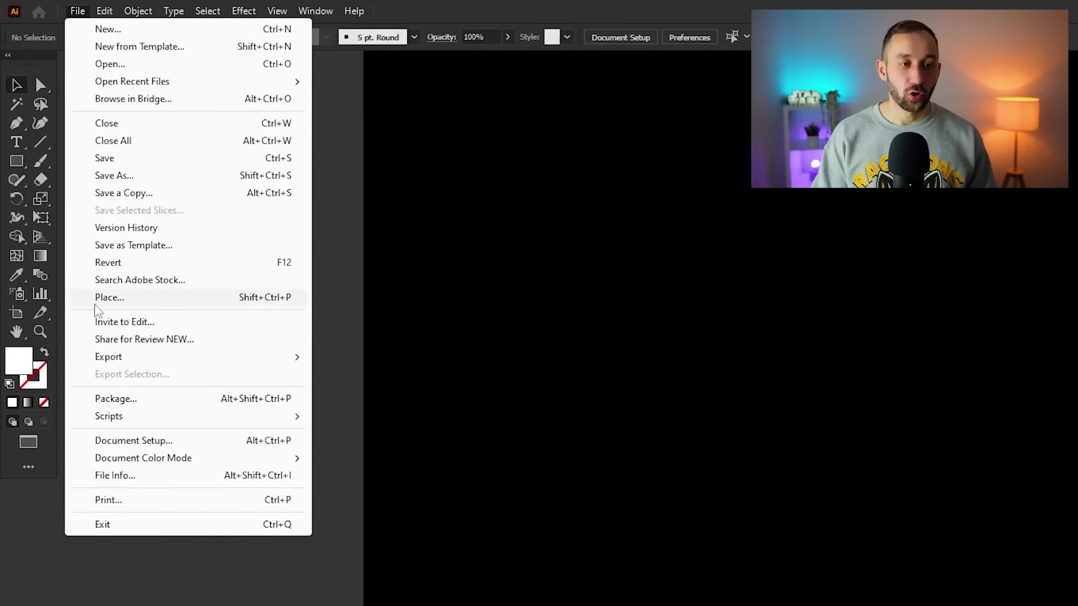
pyautogui.click(185, 297)
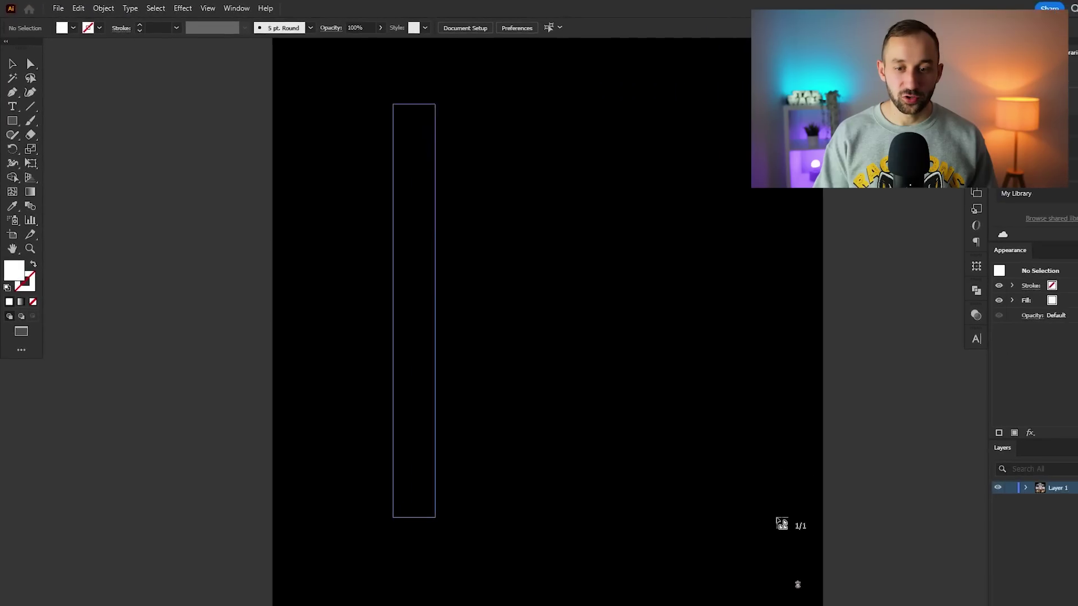
pyautogui.moveTo(777, 519); pyautogui.dragTo(803, 543)
# Enlarge the ghost to fill the artboard and centre it
pyautogui.moveTo(419, 446); pyautogui.dragTo(655, 97)
pyautogui.moveTo(590, 247); pyautogui.dragTo(547, 266)
pyautogui.moveTo(613, 325); pyautogui.dragTo(651, 325)
pyautogui.click(748, 324)
pyautogui.moveTo(758, 321); pyautogui.dragTo(645, 277)
# Inspect the ghost's paths in outline view, then return to full colour view
pyautogui.click(462, 251)
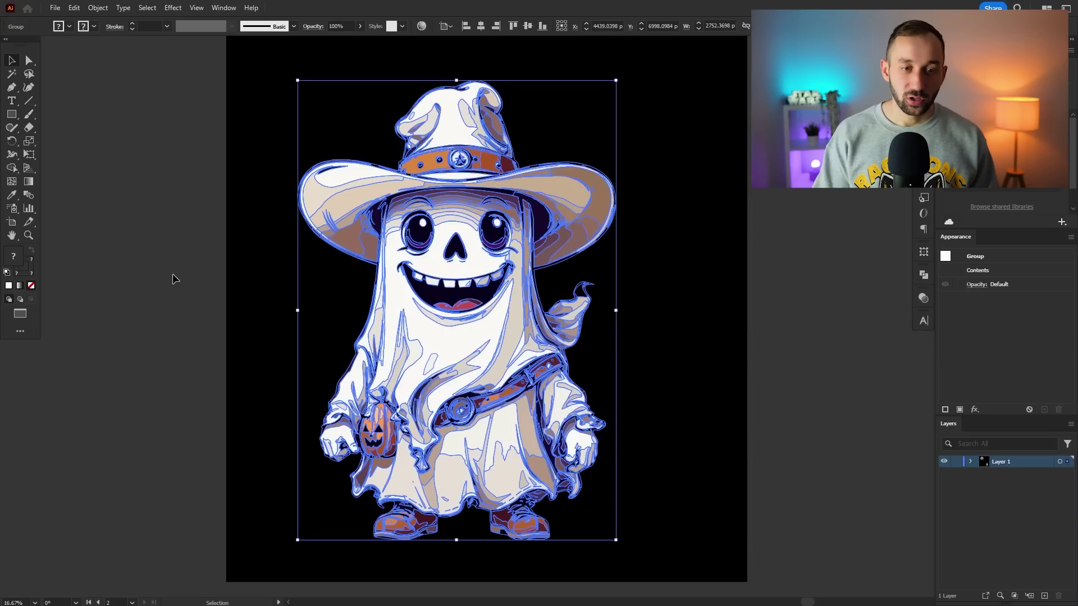
pyautogui.moveTo(173, 277); pyautogui.dragTo(240, 276)
pyautogui.click(648, 277)
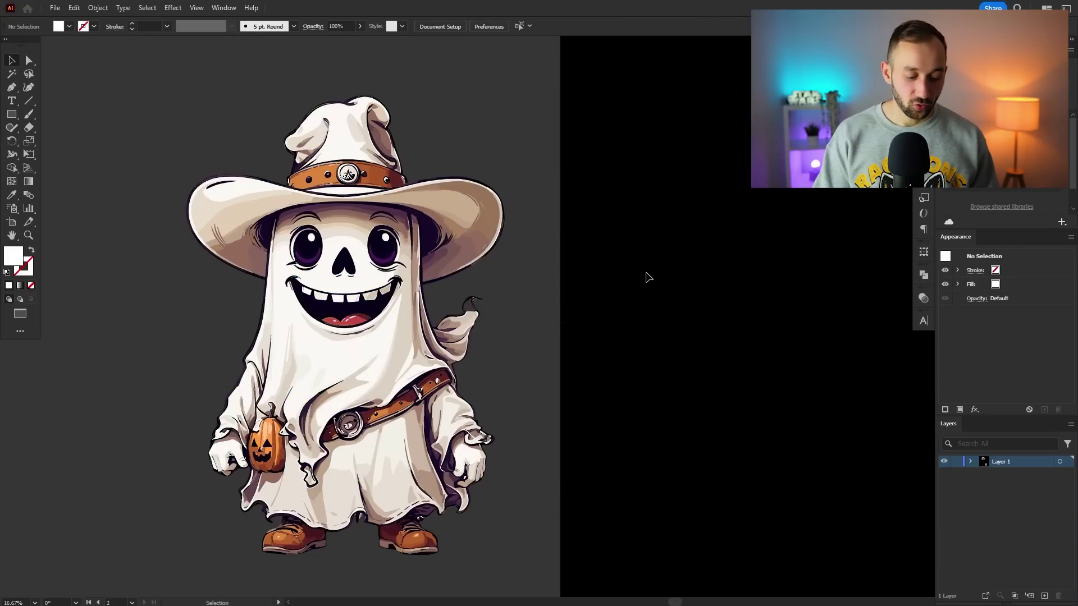
pyautogui.hotkey('ctrl', 'y')
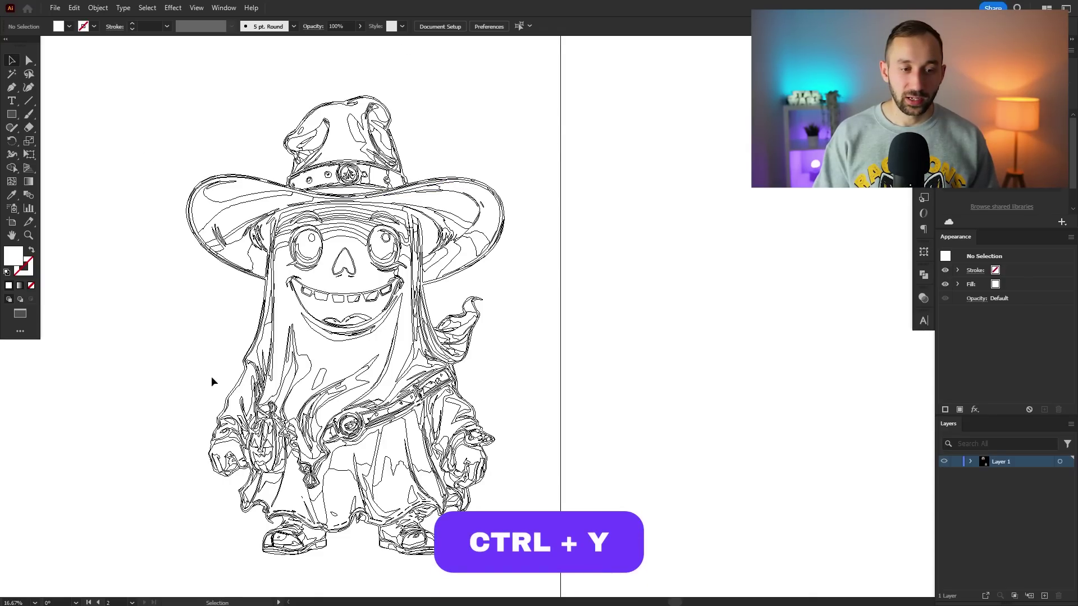
pyautogui.moveTo(145, 281); pyautogui.dragTo(211, 345)
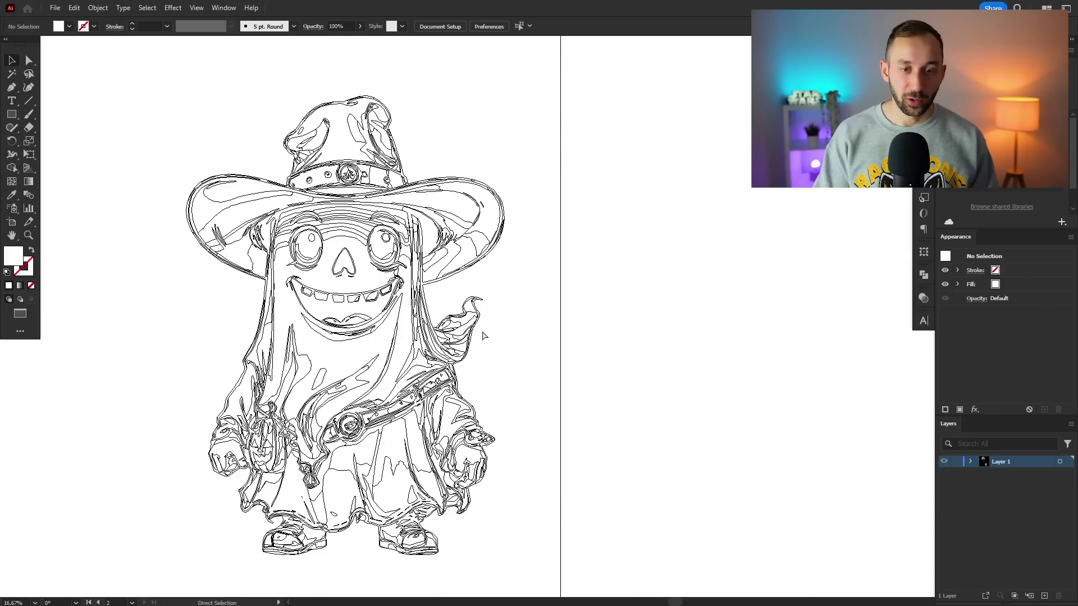
pyautogui.hotkey('ctrl', 'y')
pyautogui.hotkey('ctrl', '+')
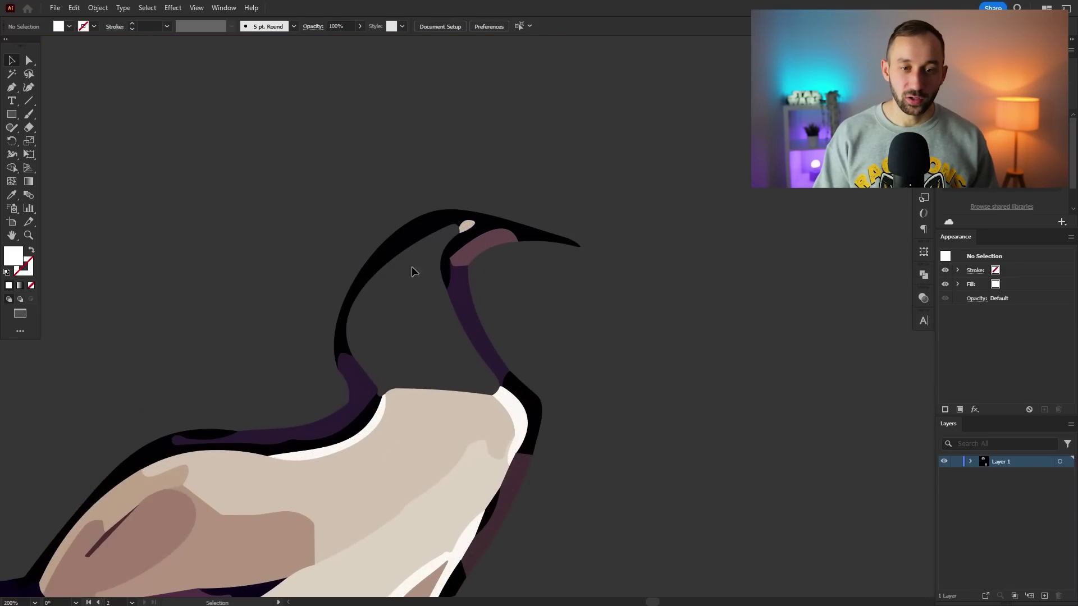
pyautogui.scroll(-2, 477, 254)
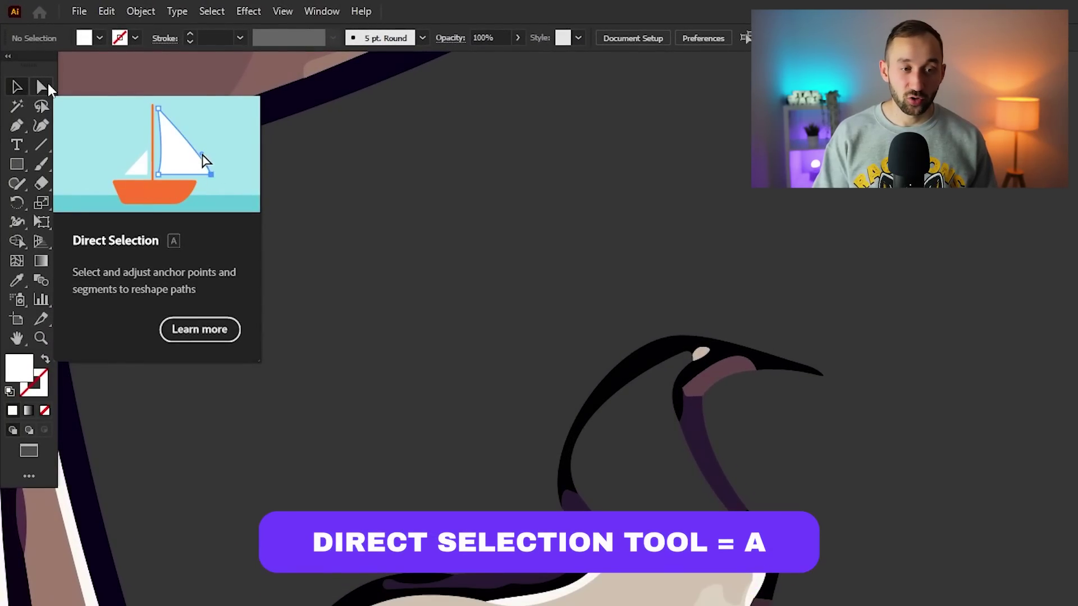
# Direct-select all the paths and merge the enclosed gap into one shape with Shape Builder
pyautogui.click(48, 83)
pyautogui.moveTo(421, 236); pyautogui.dragTo(880, 595)
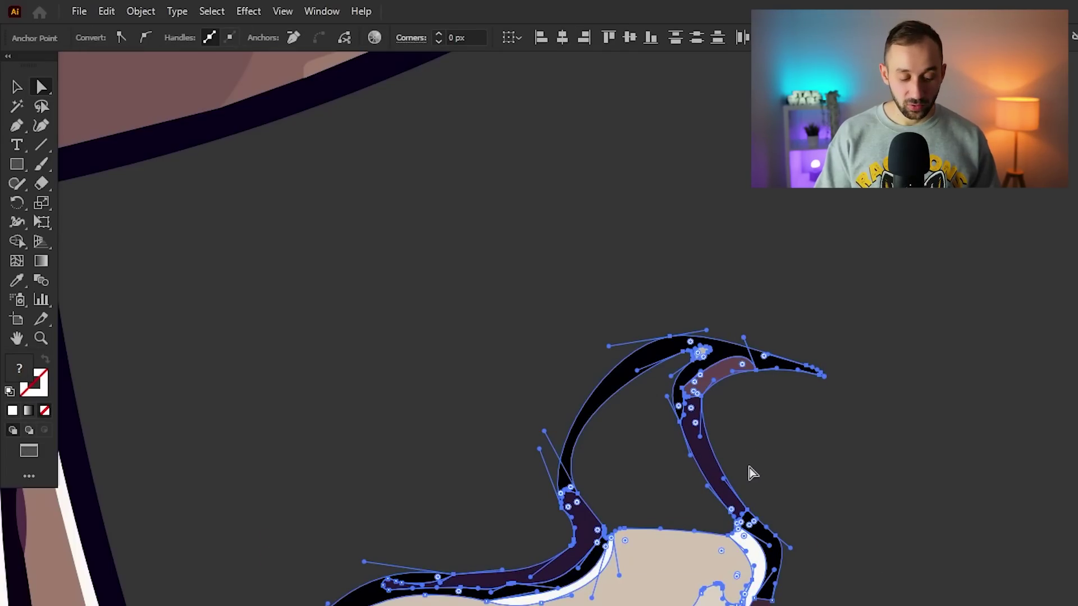
pyautogui.hotkey('shift', 'm')
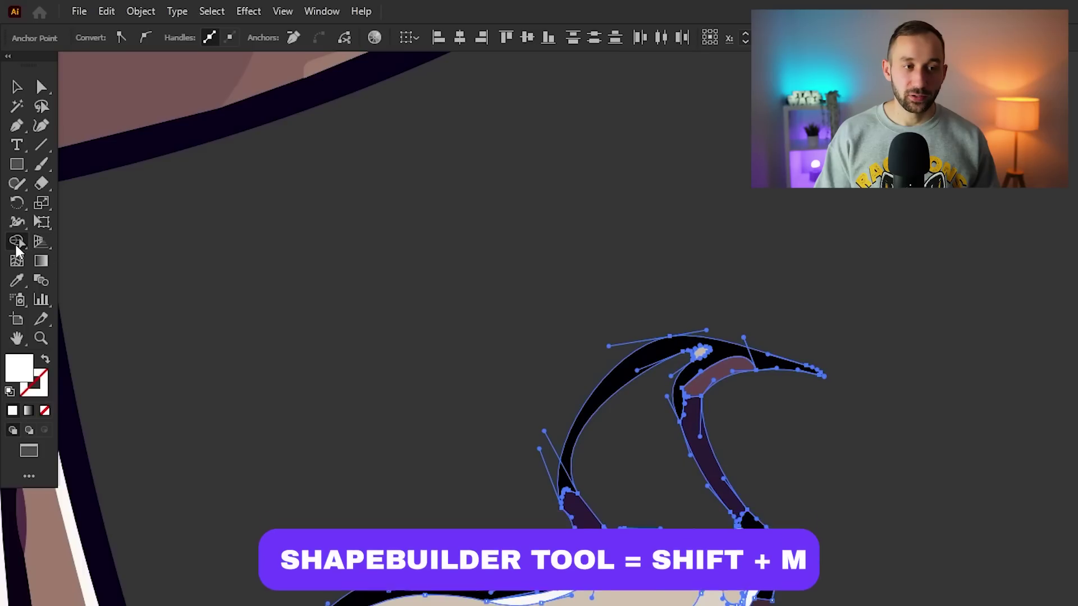
pyautogui.click(648, 448)
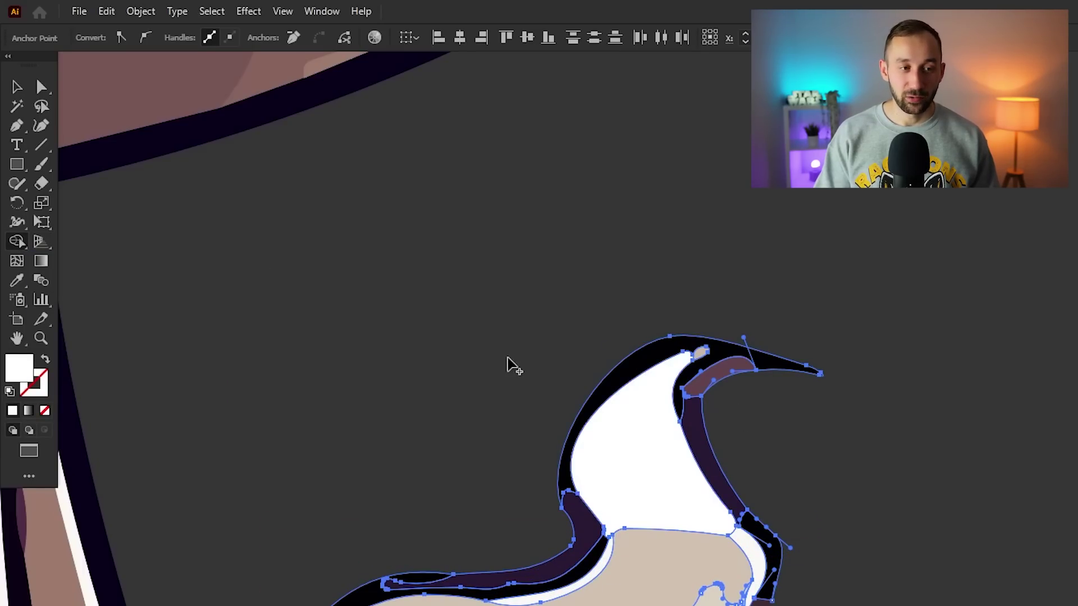
# Fill the new merged shape with pure white
pyautogui.click(42, 87)
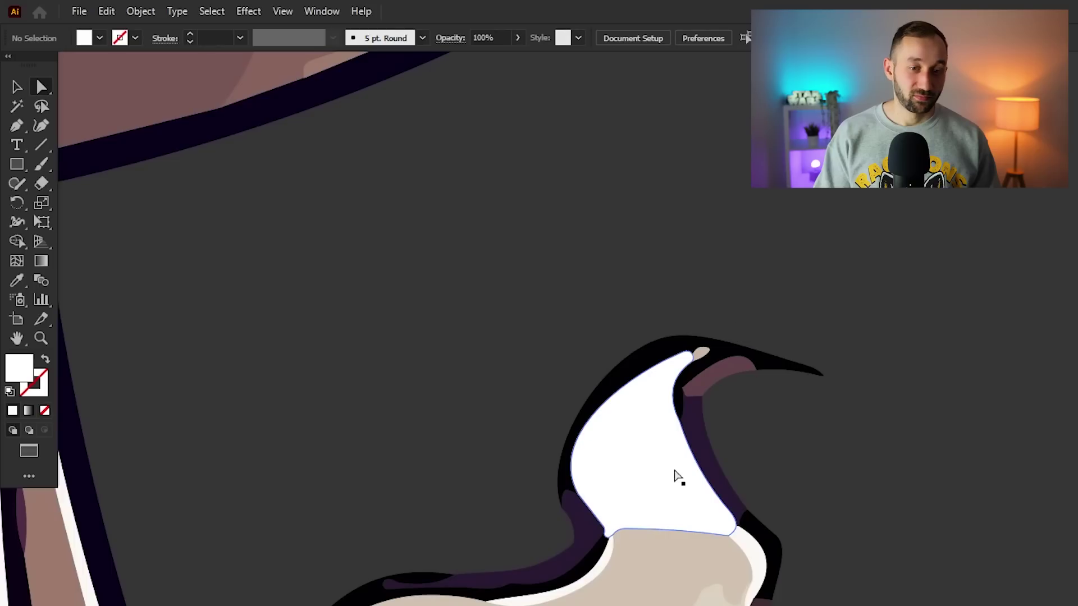
pyautogui.click(674, 474)
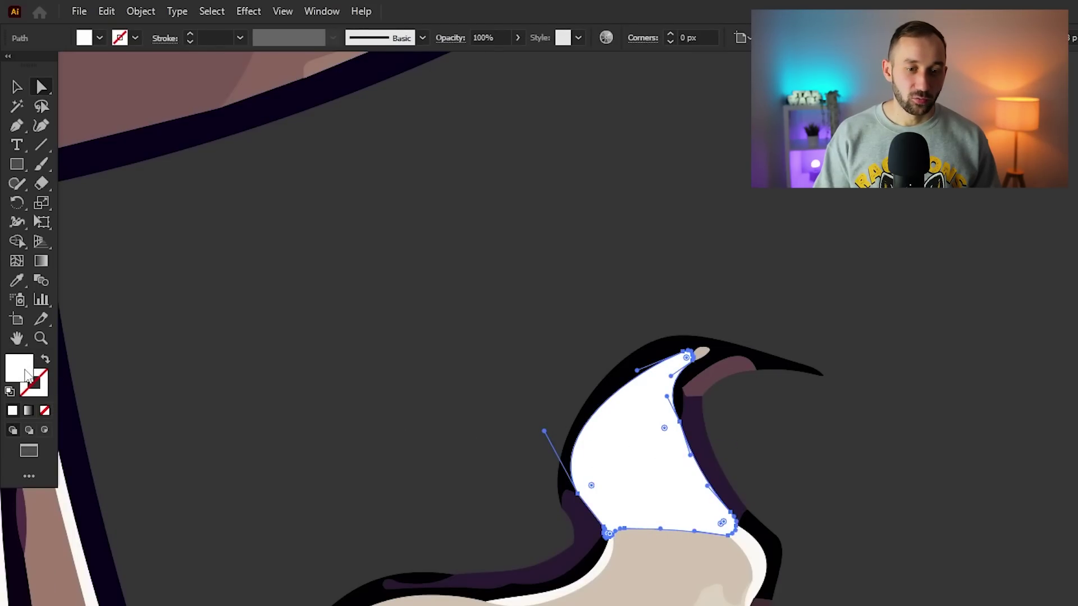
pyautogui.doubleClick(26, 372)
pyautogui.moveTo(724, 525); pyautogui.dragTo(684, 500)
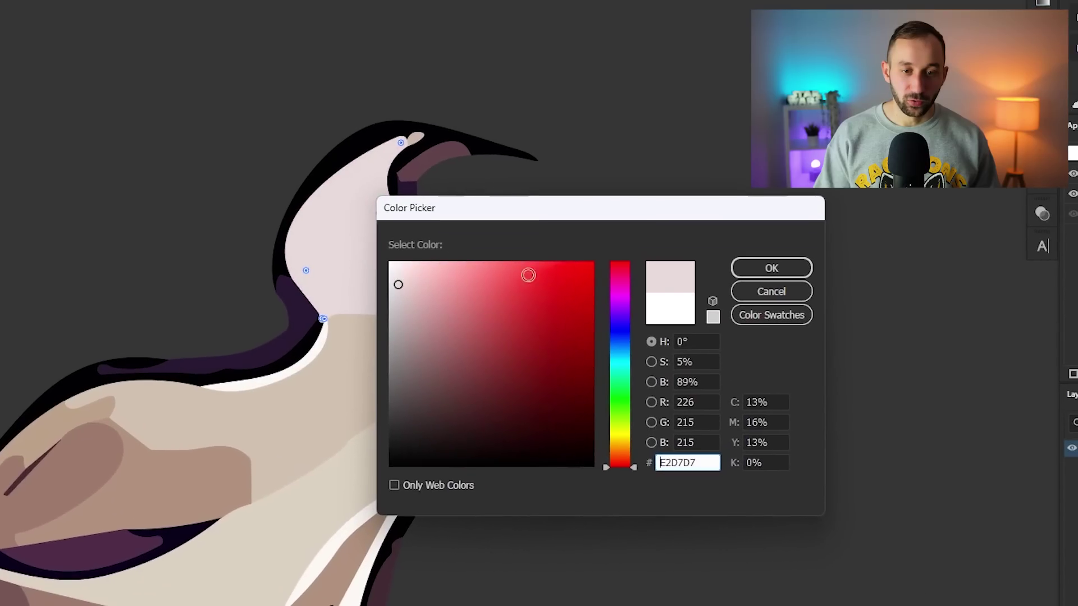
pyautogui.moveTo(399, 281); pyautogui.dragTo(389, 262)
pyautogui.click(772, 268)
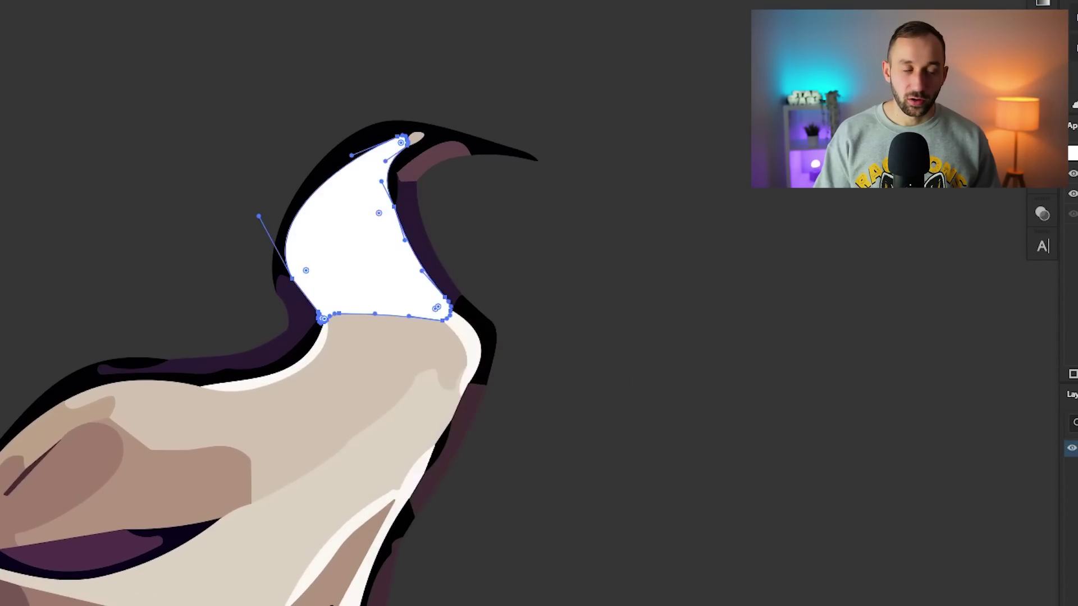
# Select the whole ghost, move it onto the black artboard and scale it down to about 2851 × 3830 px
pyautogui.hotkey('ctrl', '0')
pyautogui.hotkey('ctrl', 'shift', 'a')
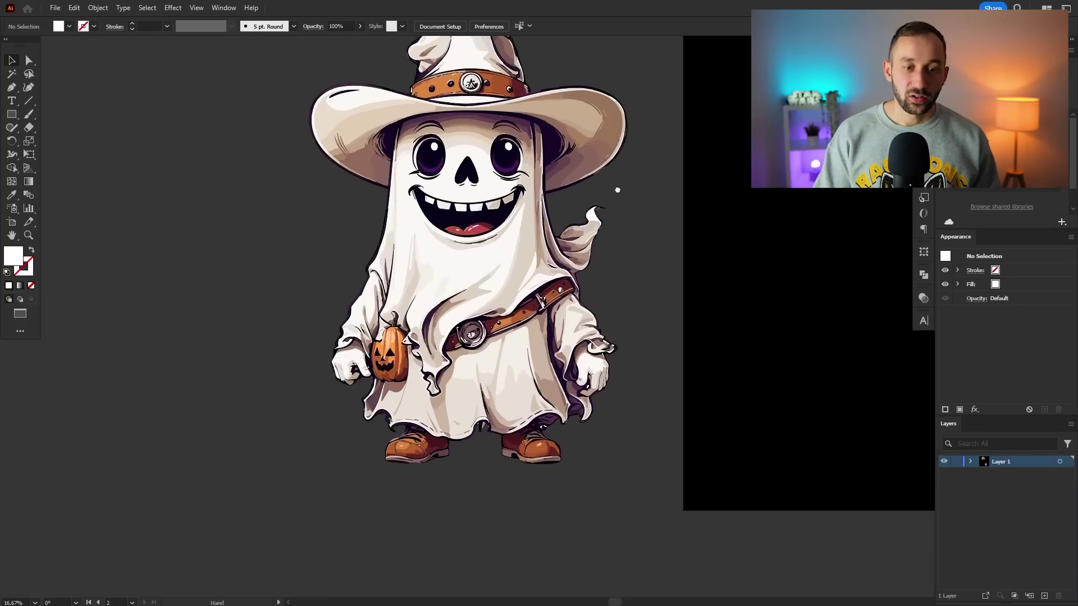
pyautogui.moveTo(618, 190); pyautogui.dragTo(522, 246)
pyautogui.moveTo(158, 68); pyautogui.dragTo(592, 564)
pyautogui.moveTo(542, 292); pyautogui.dragTo(597, 289)
pyautogui.hotkey('ctrl', 'shift', 'a')
pyautogui.moveTo(698, 277); pyautogui.dragTo(688, 287)
pyautogui.moveTo(680, 226); pyautogui.dragTo(683, 224)
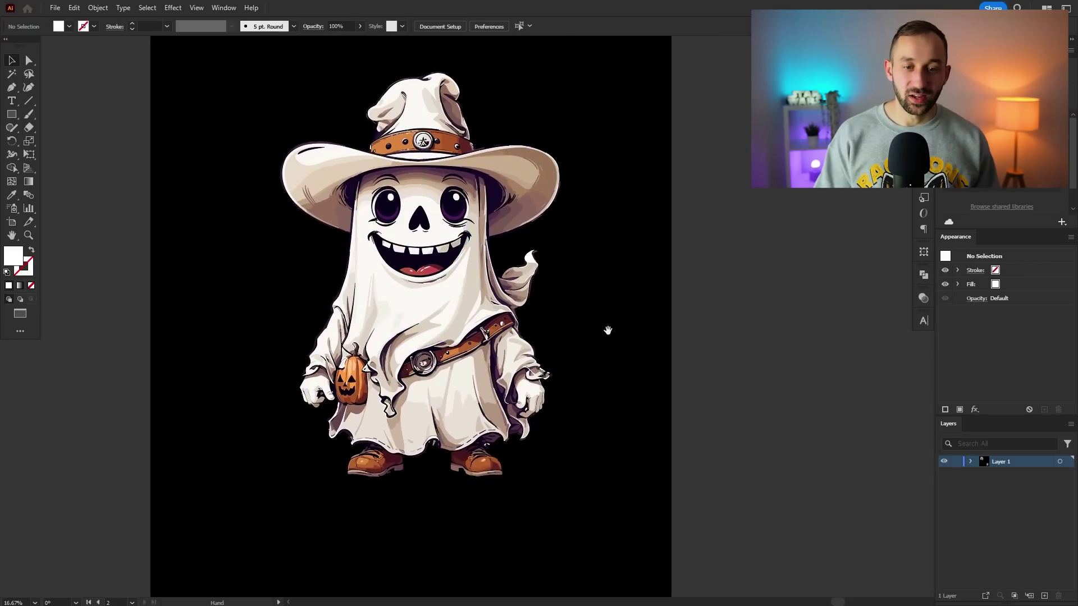
pyautogui.moveTo(606, 325); pyautogui.dragTo(604, 233)
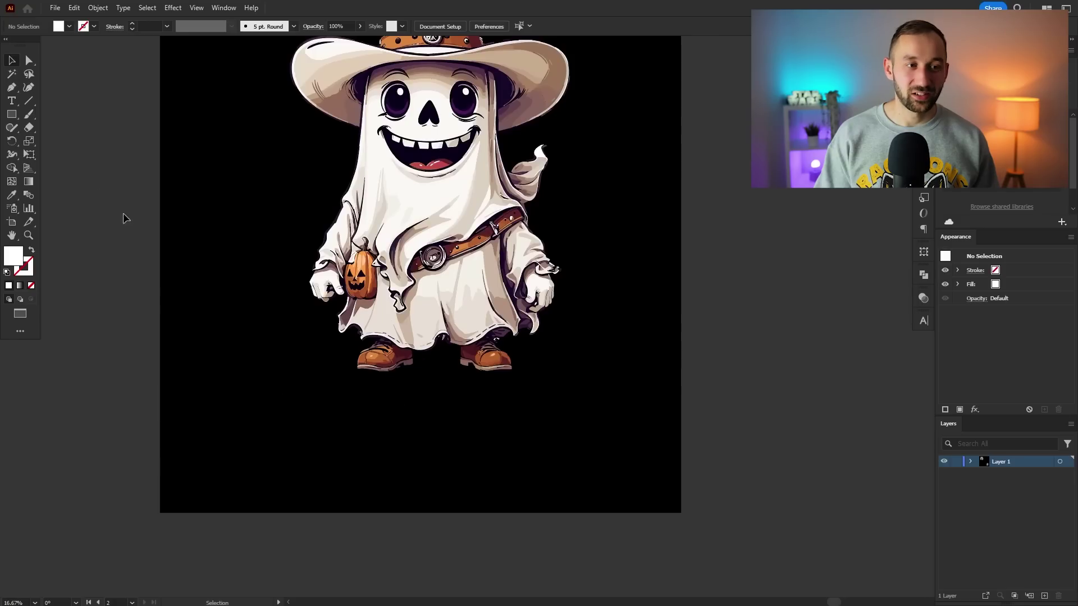
pyautogui.scroll(3, 261, 504)
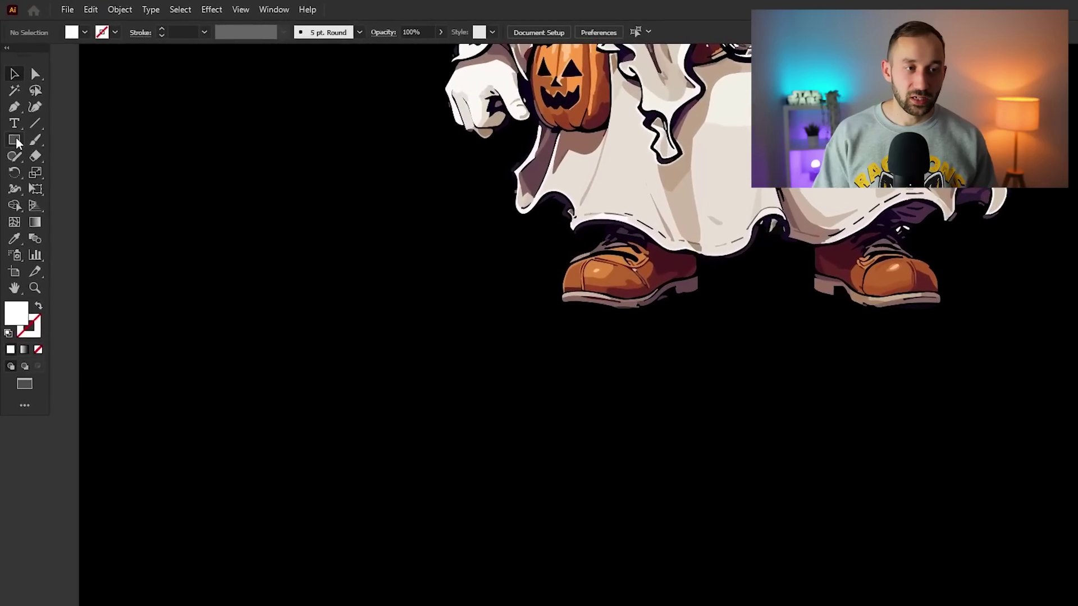
# Draw a white square below the ghost and snap a copy to its lower-right corner
pyautogui.click(17, 143)
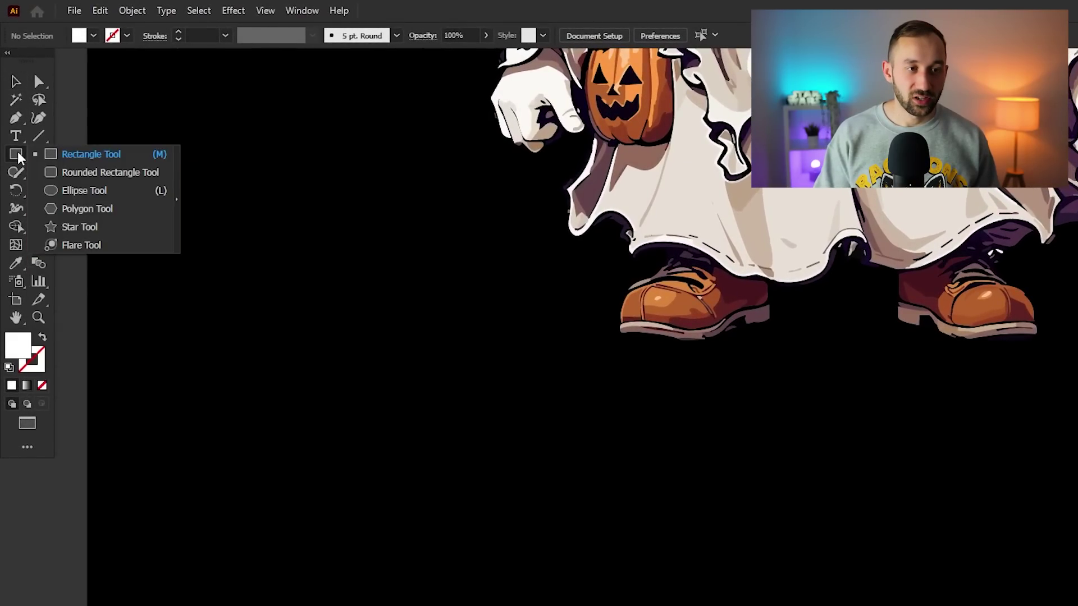
pyautogui.click(63, 156)
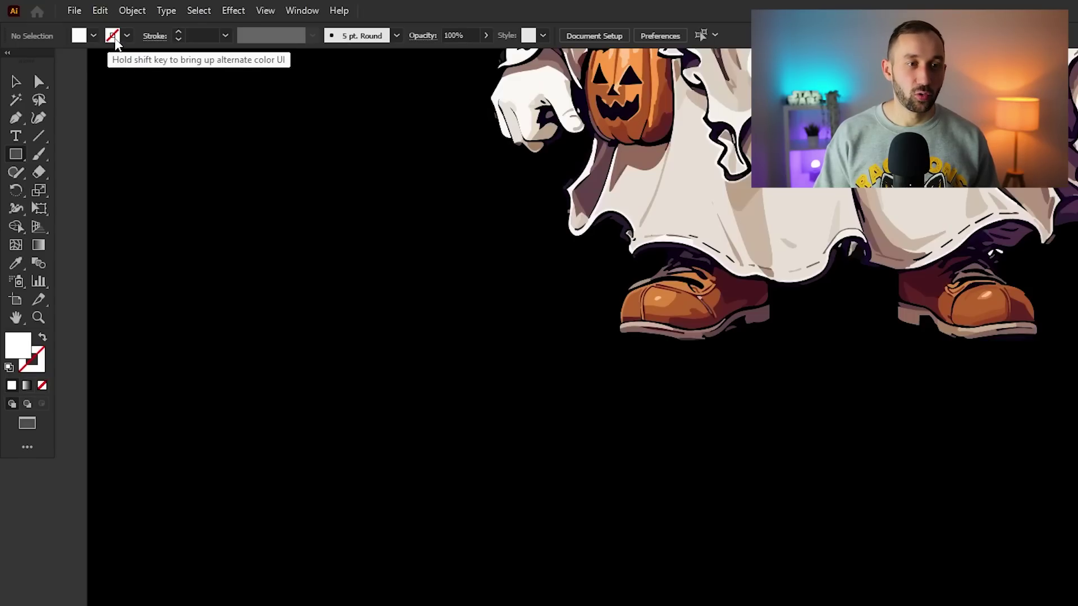
pyautogui.moveTo(186, 380); pyautogui.dragTo(251, 434)
pyautogui.scroll(3, 197, 449)
pyautogui.press('v')
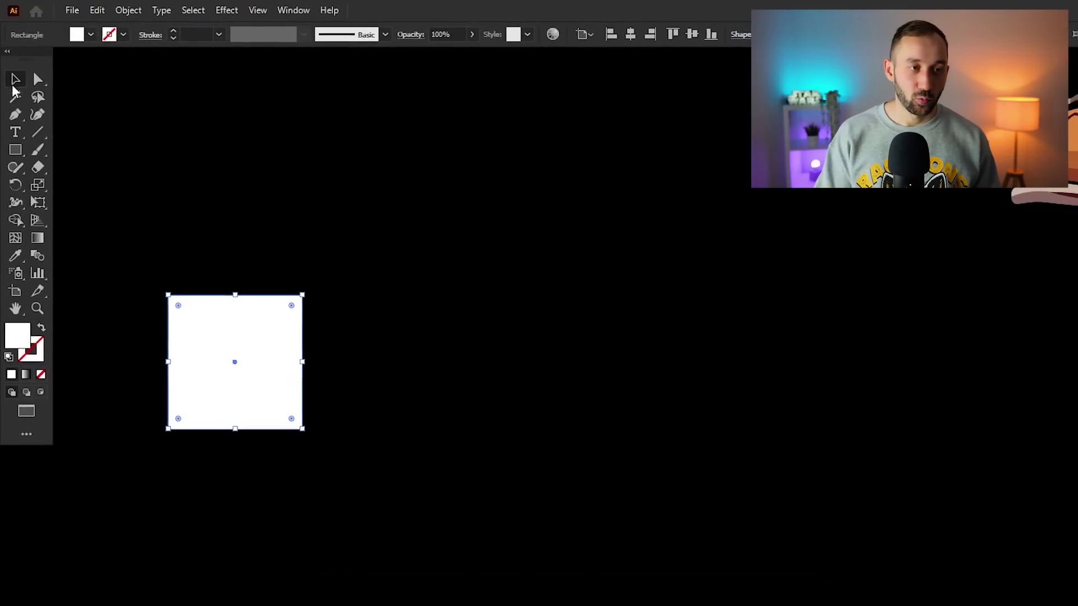
pyautogui.moveTo(199, 324); pyautogui.dragTo(315, 434)
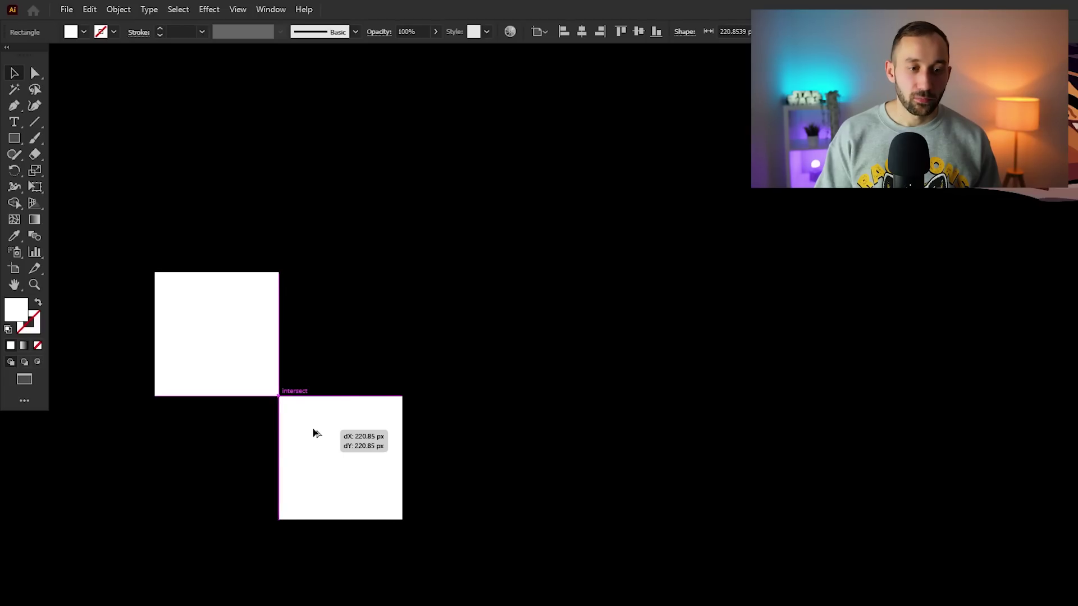
pyautogui.scroll(5, 270, 402)
pyautogui.click(252, 415)
pyautogui.scroll(-4, 336, 434)
pyautogui.moveTo(342, 446); pyautogui.dragTo(381, 491)
pyautogui.moveTo(283, 340); pyautogui.dragTo(349, 325)
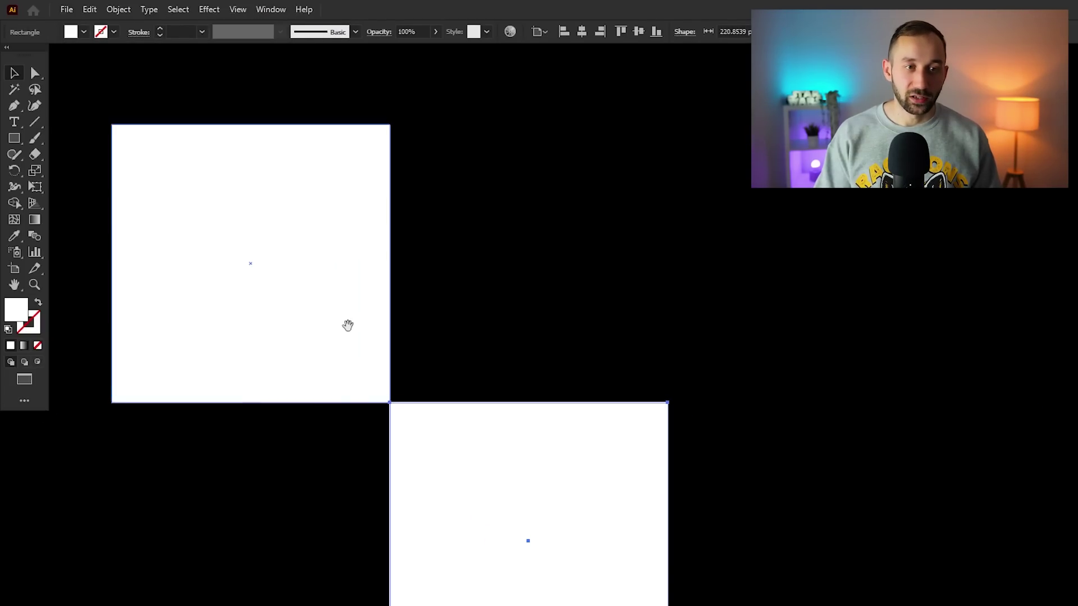
# Toggle Smart Guides and add two more corner-touching copies, completing the four-square zigzag
pyautogui.click(238, 9)
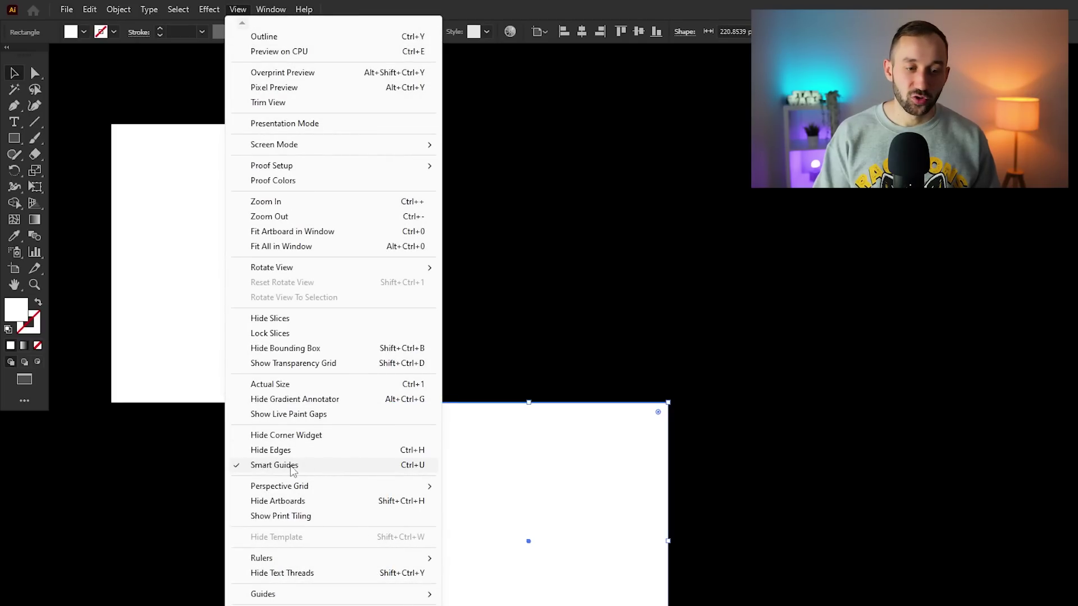
pyautogui.click(537, 347)
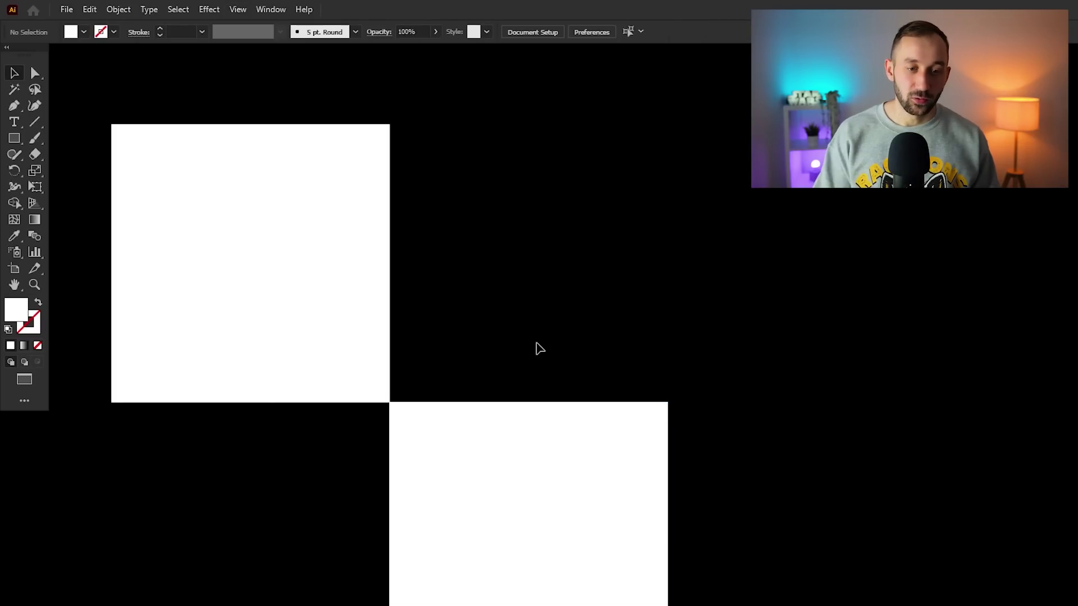
pyautogui.scroll(-4, 537, 347)
pyautogui.moveTo(545, 349); pyautogui.dragTo(476, 283)
pyautogui.moveTo(485, 359); pyautogui.dragTo(364, 479)
pyautogui.scroll(5, 645, 320)
pyautogui.click(491, 183)
pyautogui.scroll(-6, 543, 380)
pyautogui.scroll(2, 543, 380)
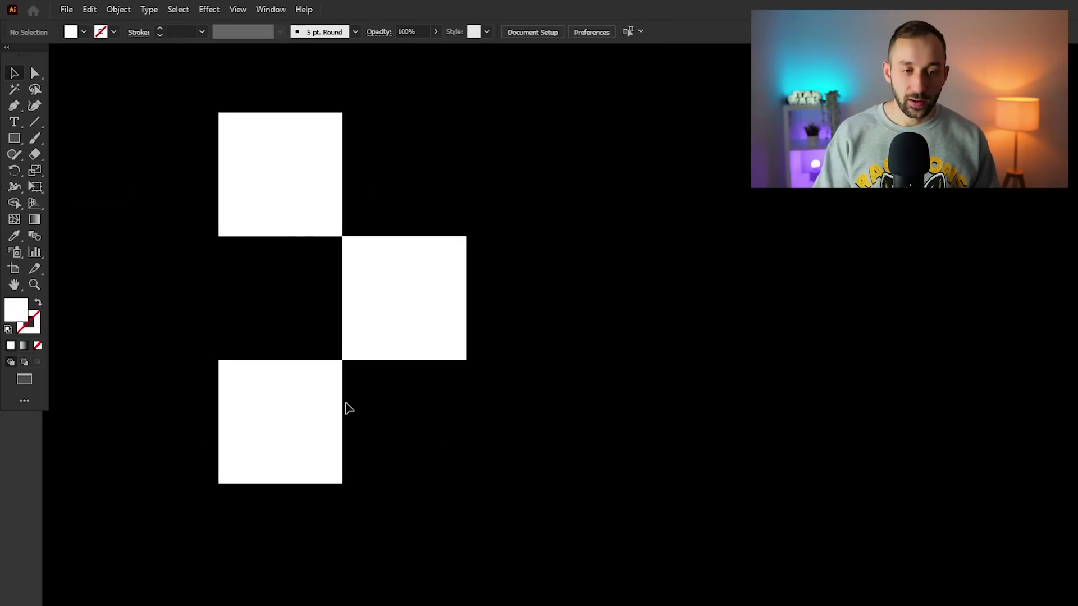
pyautogui.moveTo(255, 412); pyautogui.dragTo(380, 534)
pyautogui.scroll(-3, 551, 397)
# Copy the four-square column to the right and repeat it three times with Ctrl+D
pyautogui.moveTo(643, 363); pyautogui.dragTo(477, 351)
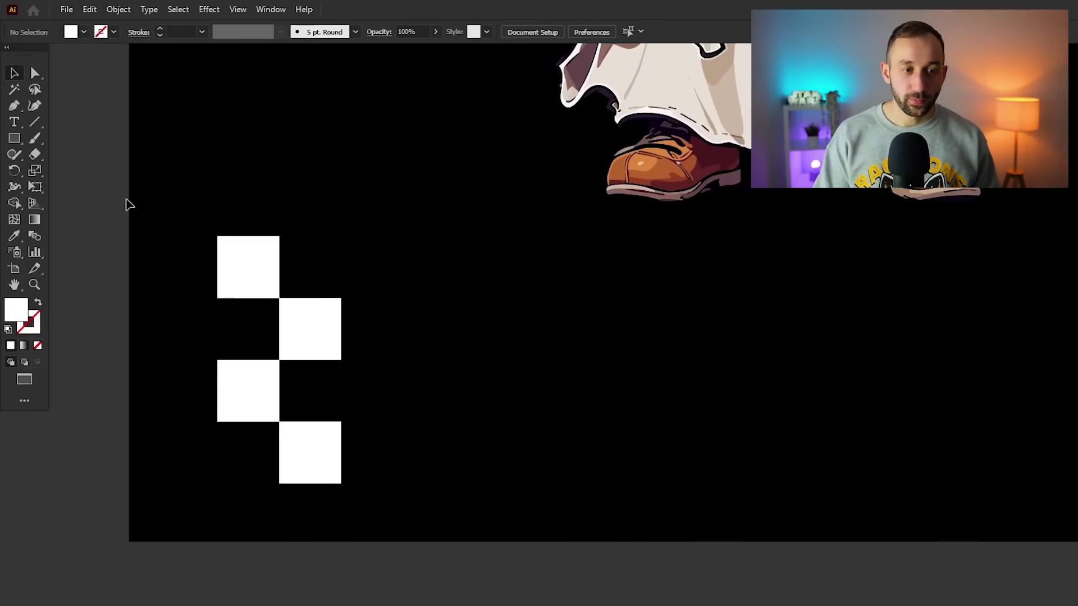
pyautogui.moveTo(125, 204); pyautogui.dragTo(407, 569)
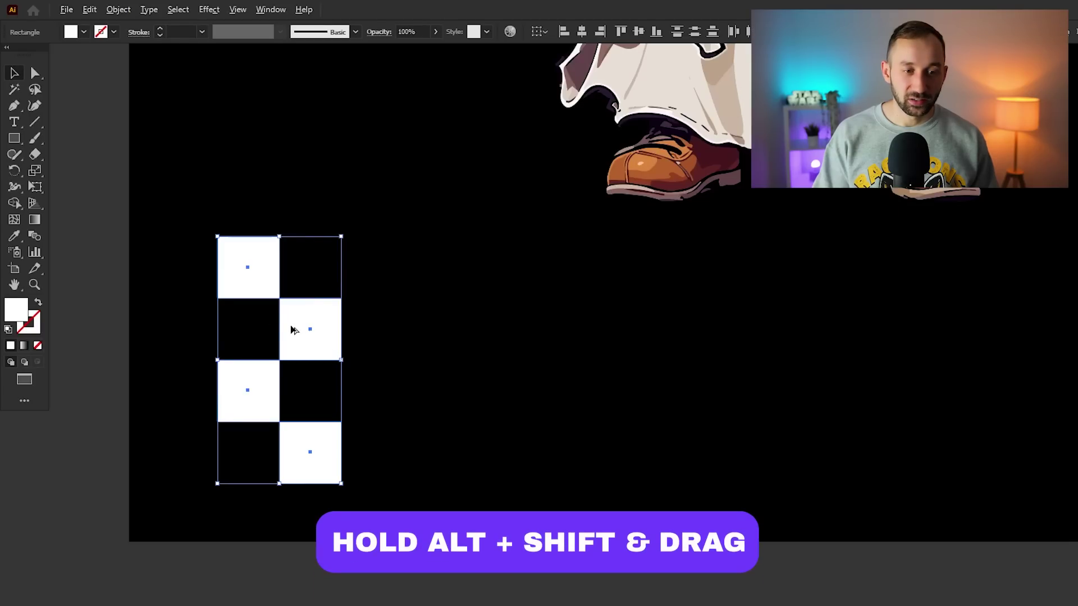
pyautogui.moveTo(292, 330); pyautogui.dragTo(424, 328)
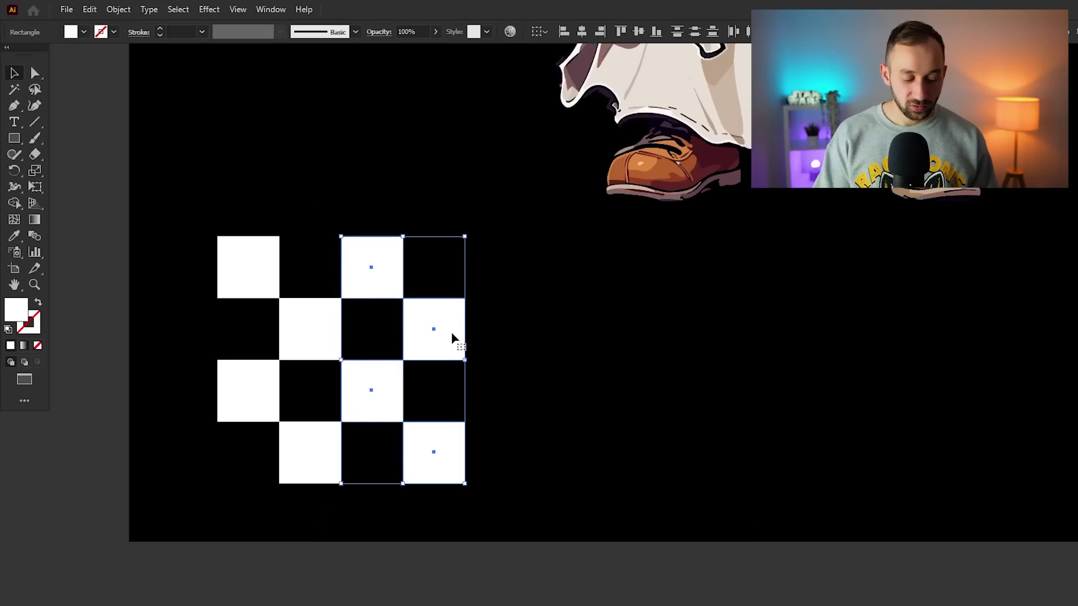
pyautogui.hotkey('ctrl', 'd')
pyautogui.hotkey('ctrl', 'd')
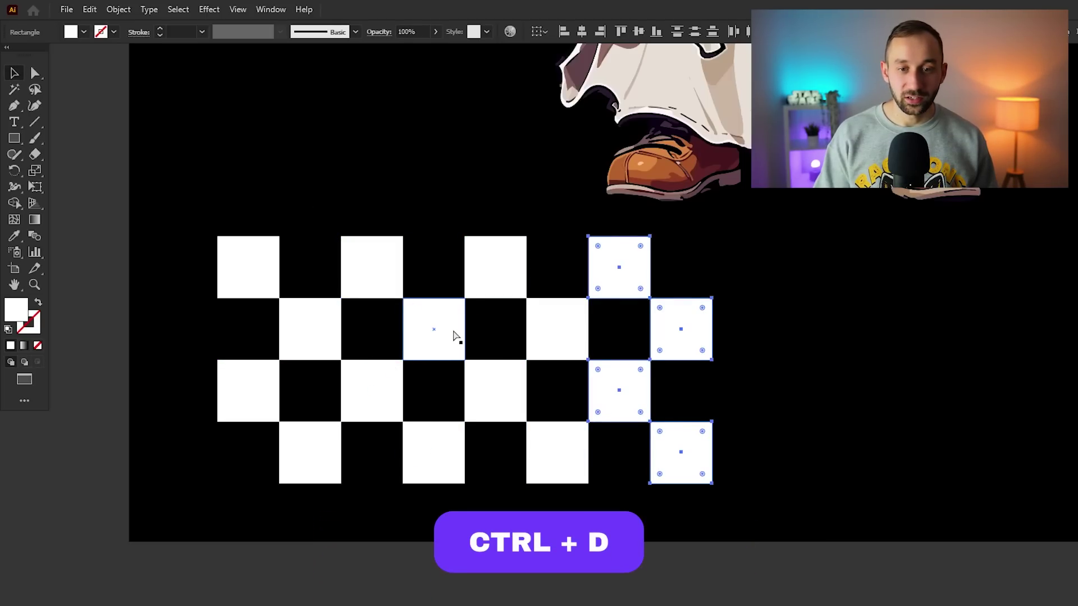
pyautogui.hotkey('ctrl', 'd')
pyautogui.hotkey('ctrl', 'd')
pyautogui.moveTo(790, 470); pyautogui.dragTo(361, 444)
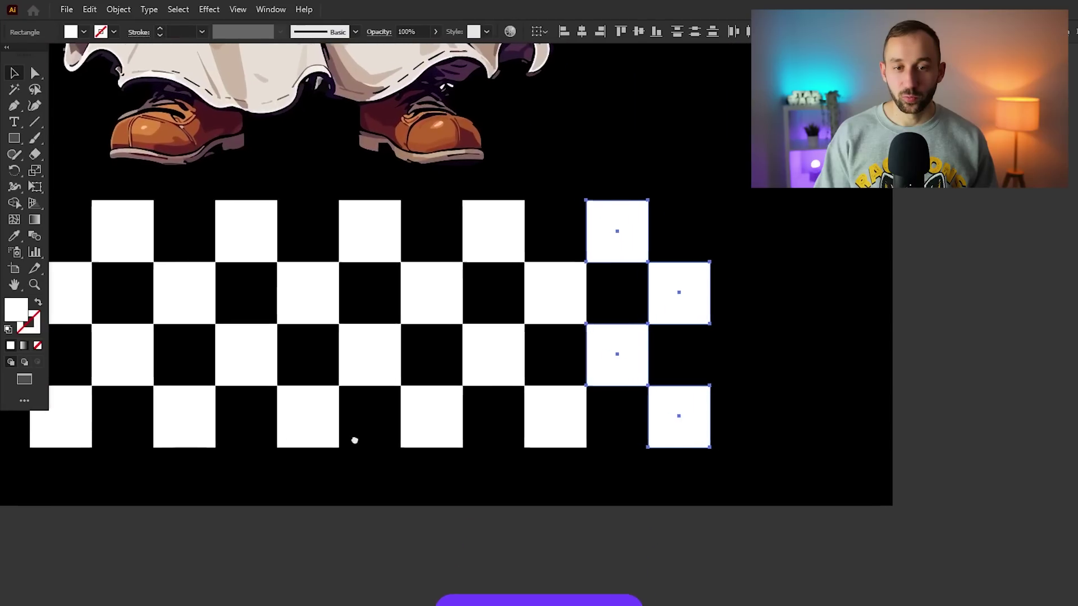
pyautogui.hotkey('ctrl', '-')
pyautogui.hotkey('ctrl', '-')
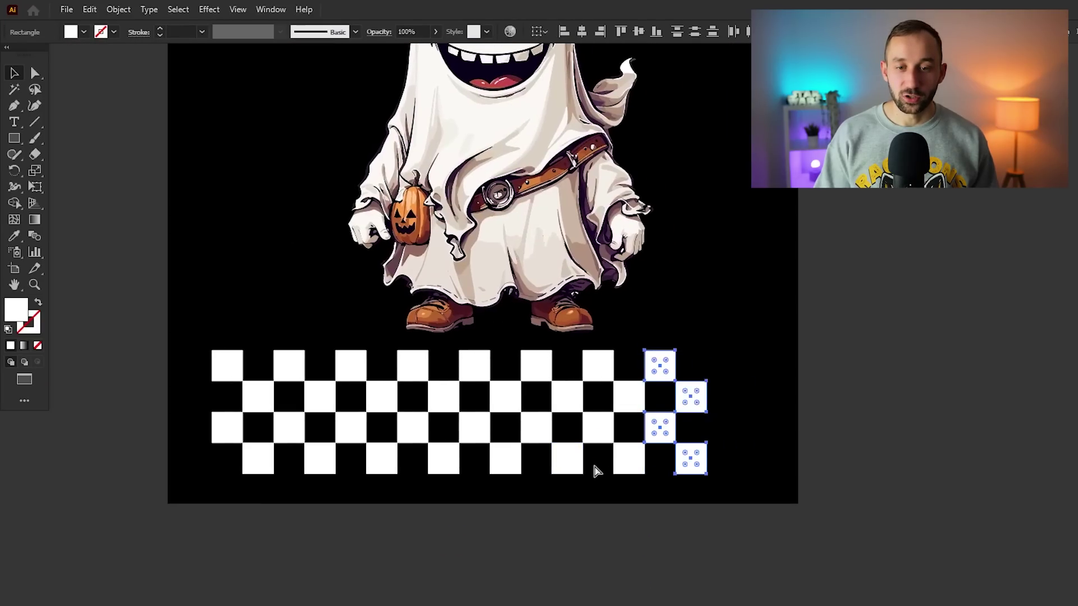
pyautogui.hotkey('ctrl', 'd')
# Select squares at the band's right end, finishing with only the top-right square
pyautogui.click(850, 414)
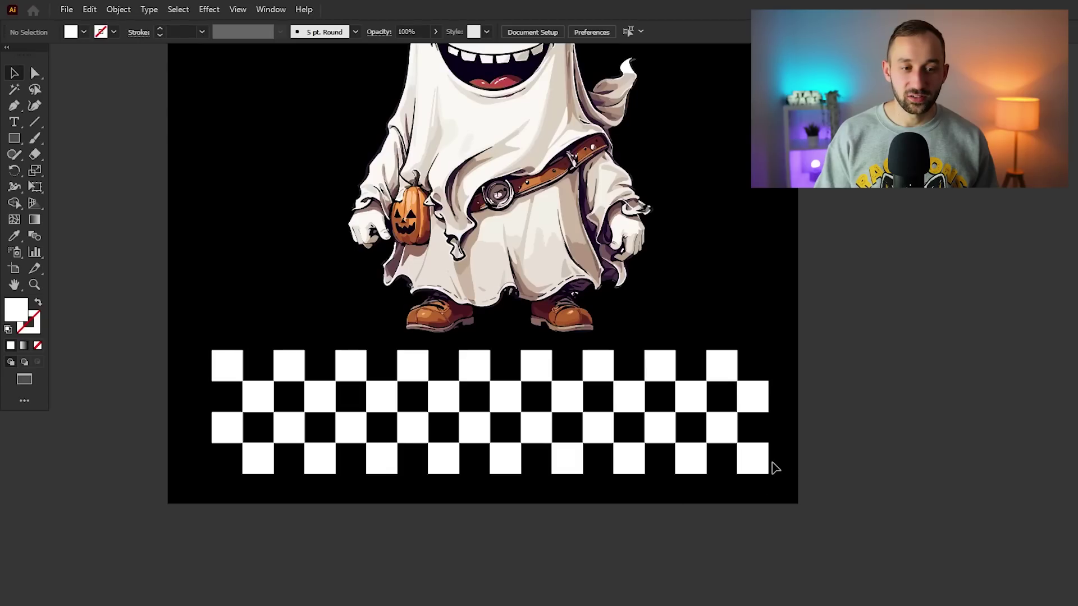
pyautogui.click(770, 467)
pyautogui.moveTo(772, 357); pyautogui.dragTo(201, 362)
pyautogui.click(755, 483)
pyautogui.scroll(4, 680, 460)
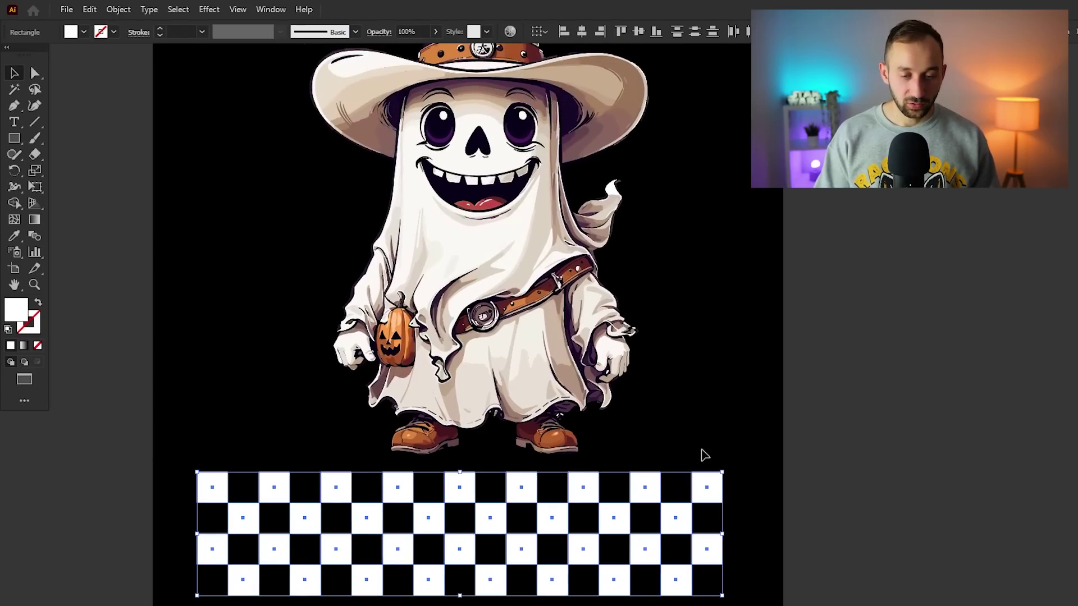
pyautogui.click(706, 487)
# Group the checkered band, move it over the ghost's body, stretch it wider and send it to back
pyautogui.click(793, 478)
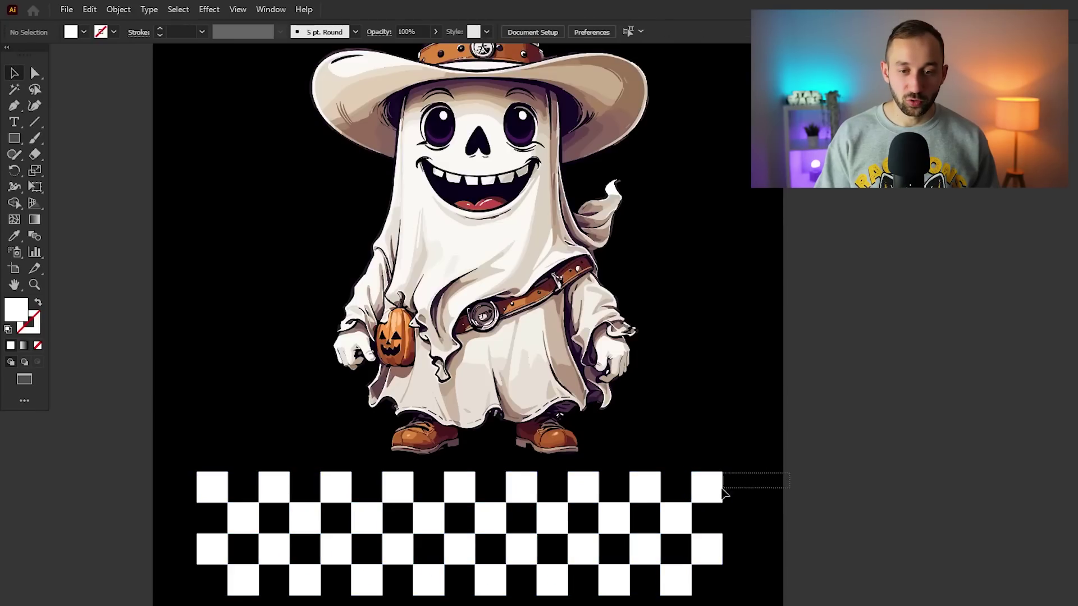
pyautogui.moveTo(723, 493); pyautogui.dragTo(151, 605)
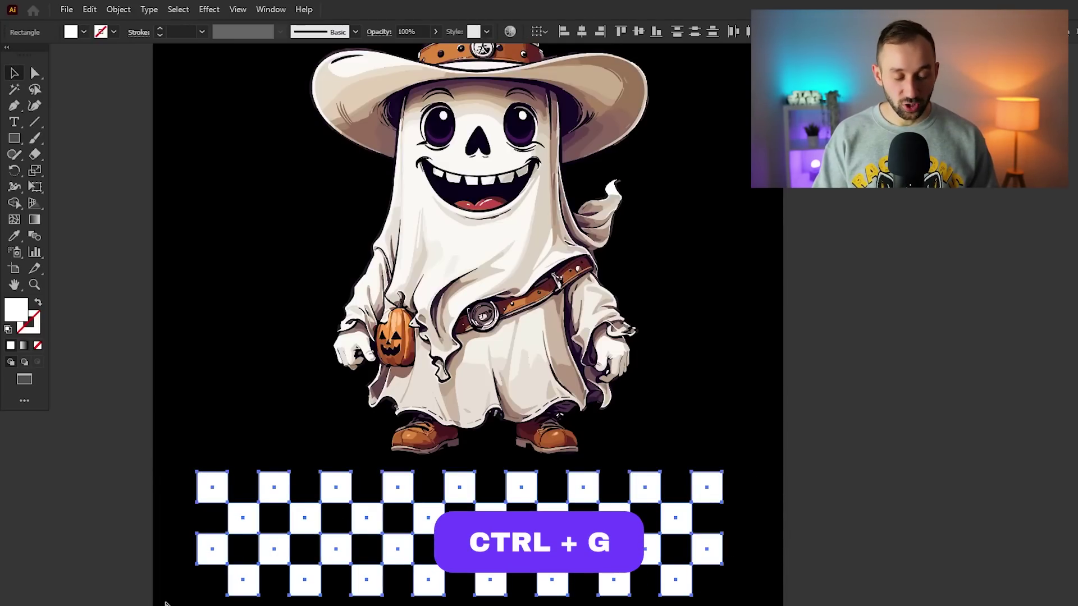
pyautogui.hotkey('ctrl', 'g')
pyautogui.moveTo(698, 417); pyautogui.dragTo(694, 494)
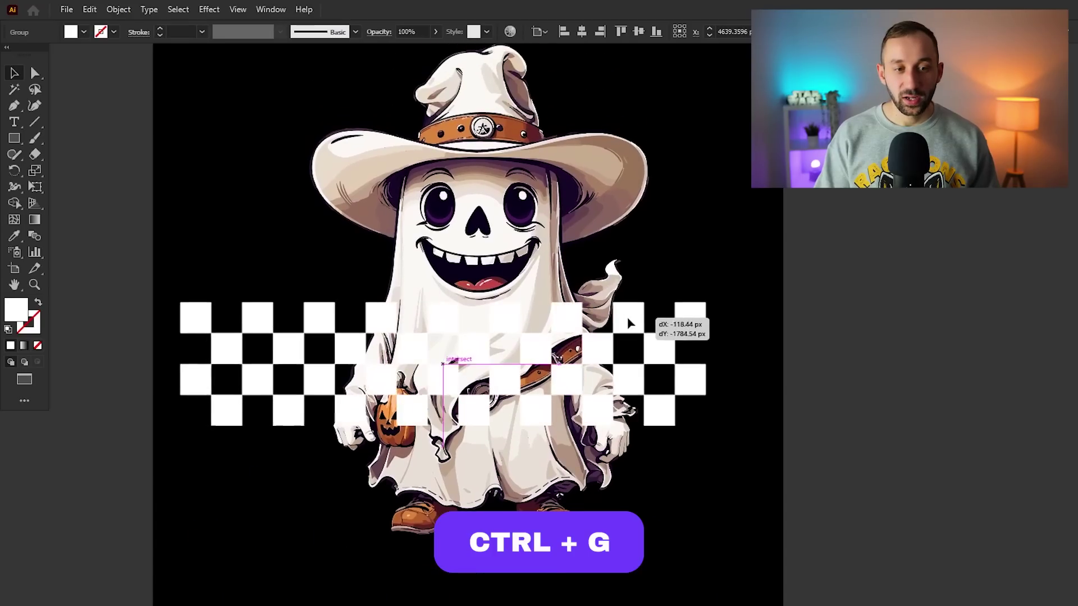
pyautogui.moveTo(629, 324); pyautogui.dragTo(620, 347)
pyautogui.moveTo(699, 388); pyautogui.dragTo(761, 408)
pyautogui.scroll(1, 734, 275)
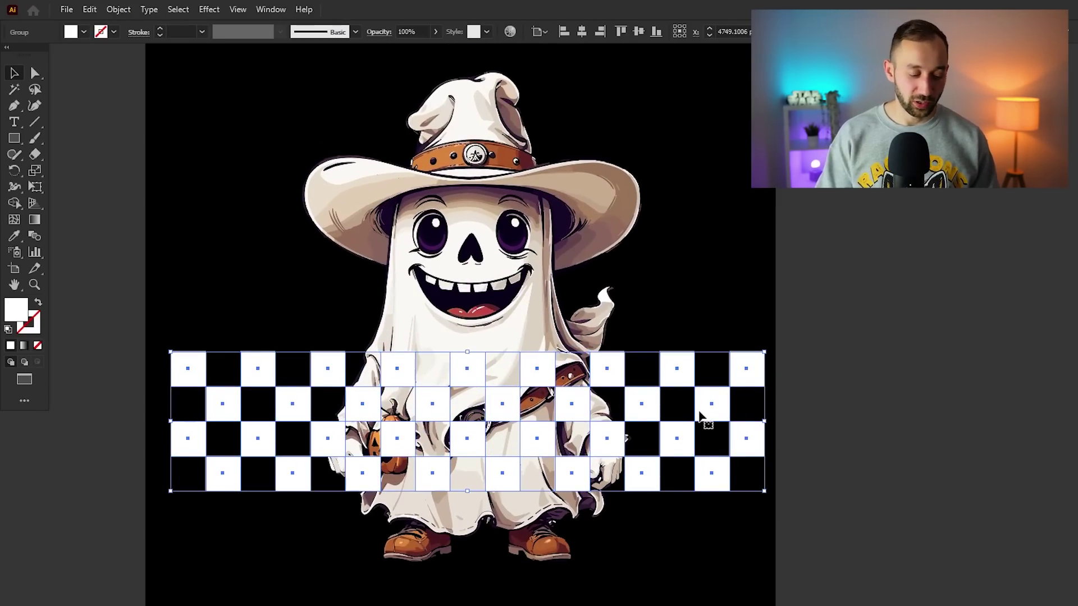
pyautogui.hotkey('ctrl', 'shift', '[')
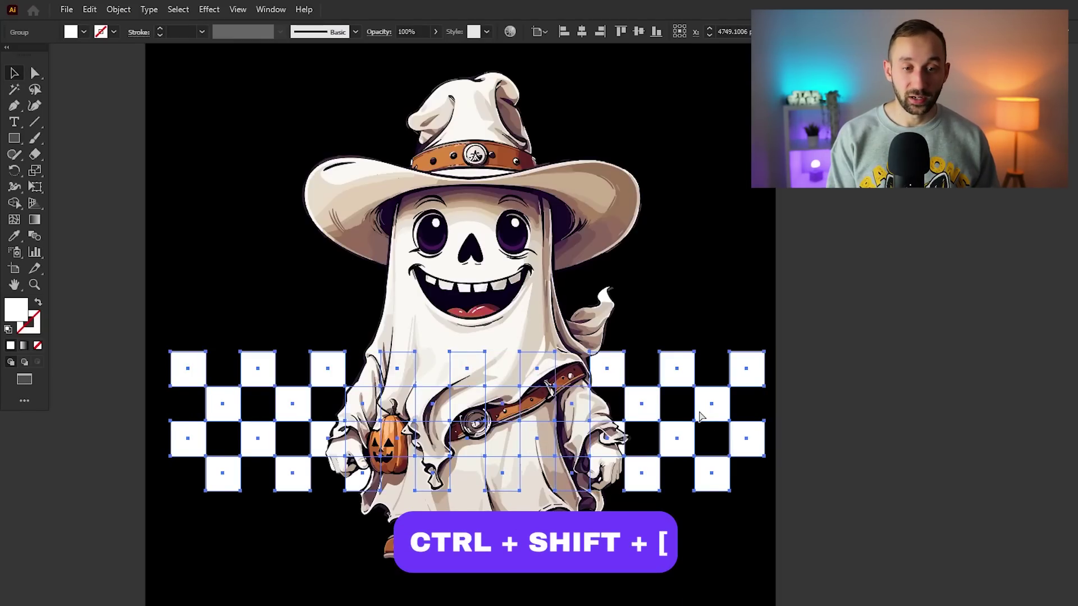
# Check the checkerboard and ghost groups, undoing an accidental ungroup of the ghost
pyautogui.click(699, 416)
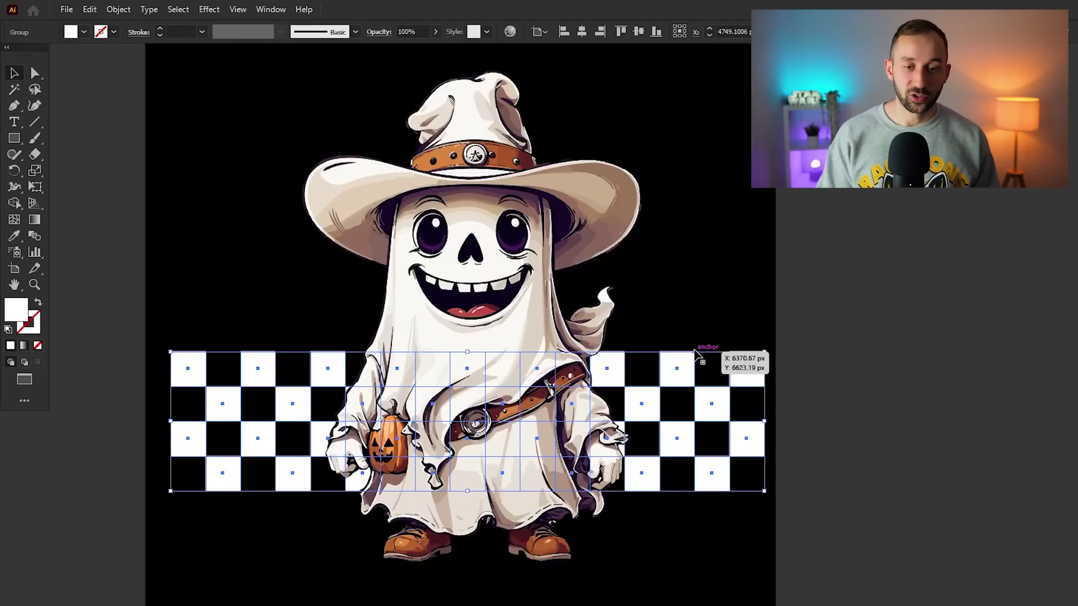
pyautogui.click(528, 285)
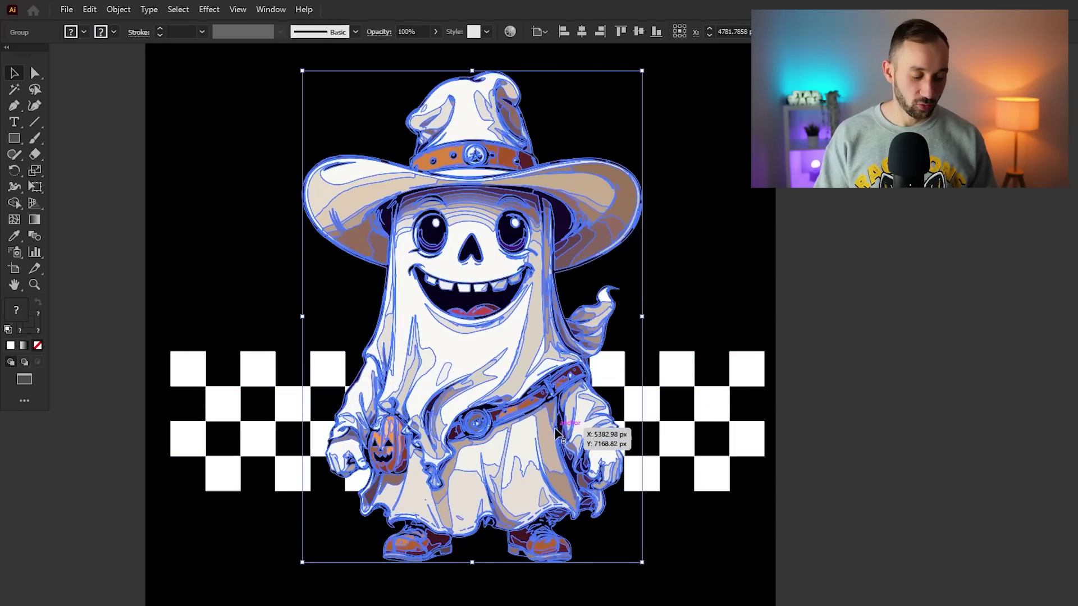
pyautogui.hotkey('ctrl', 'shift', 'g')
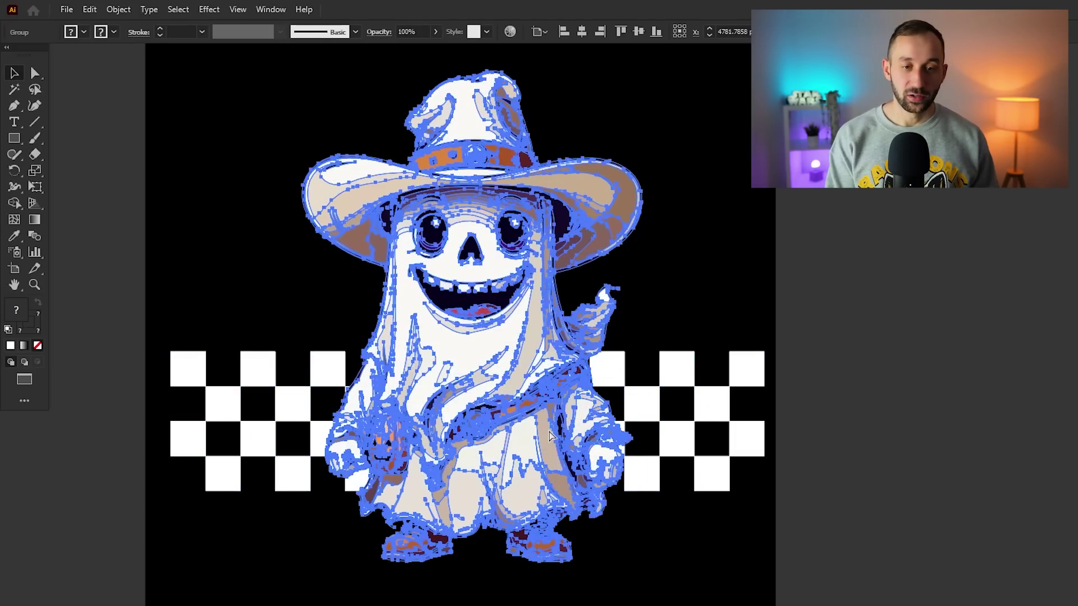
pyautogui.hotkey('ctrl', 'z')
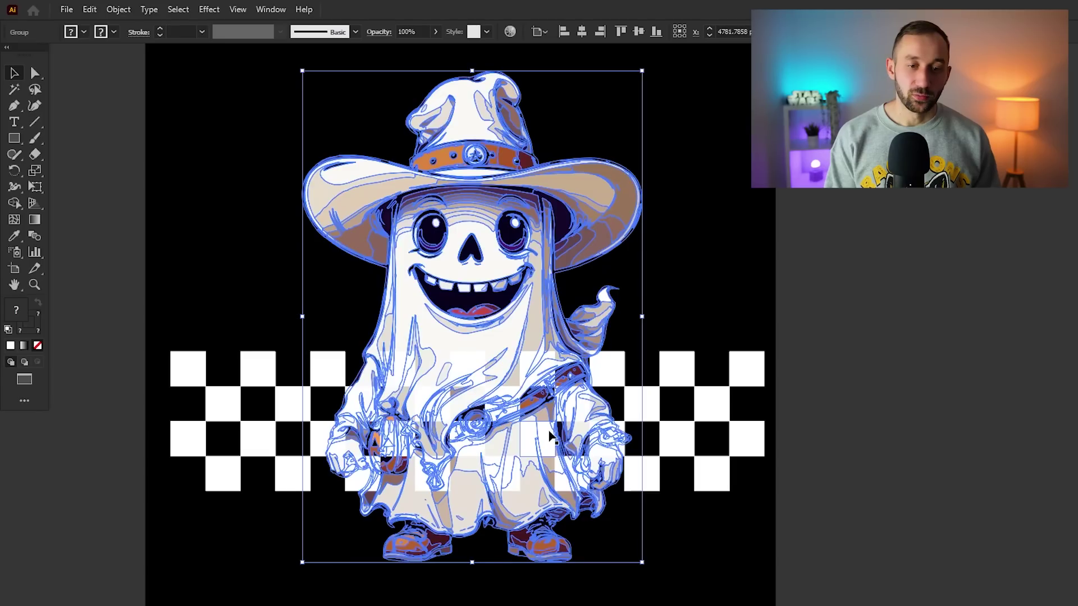
pyautogui.click(765, 311)
pyautogui.click(553, 274)
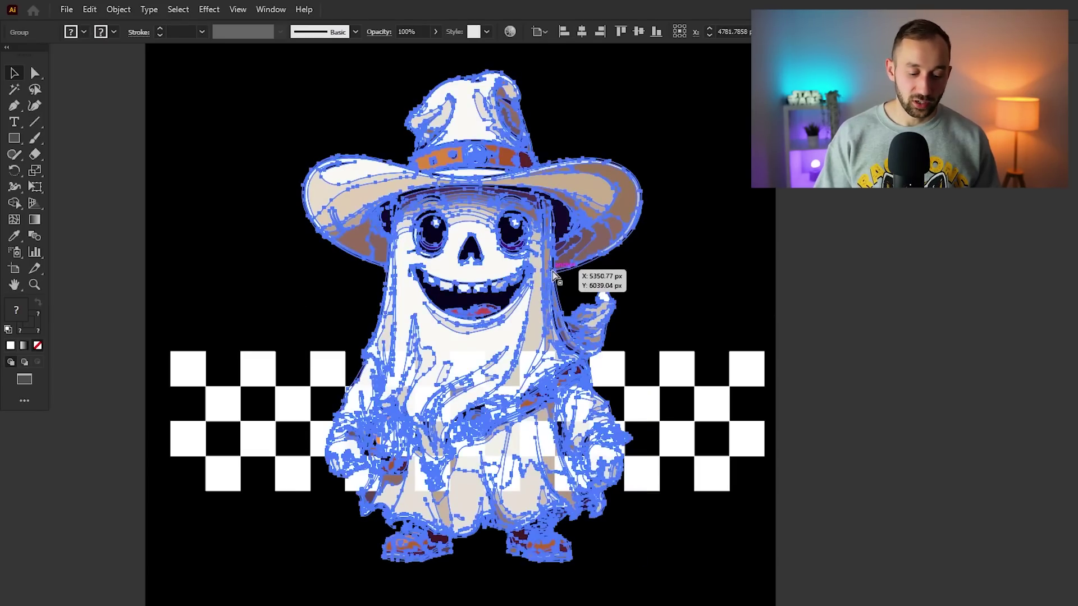
pyautogui.click(777, 228)
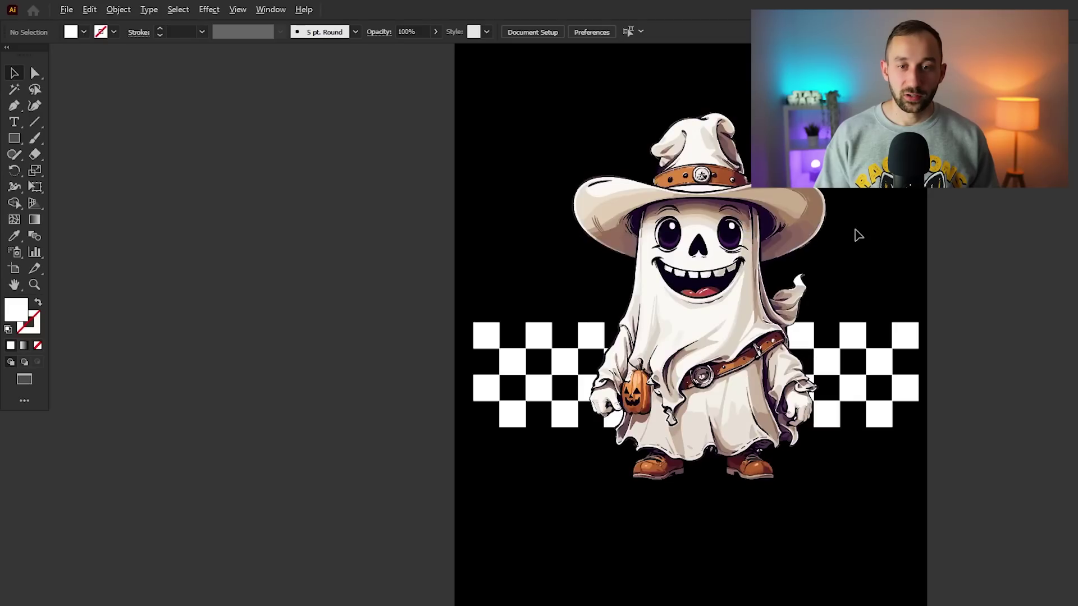
pyautogui.moveTo(950, 195); pyautogui.dragTo(835, 239)
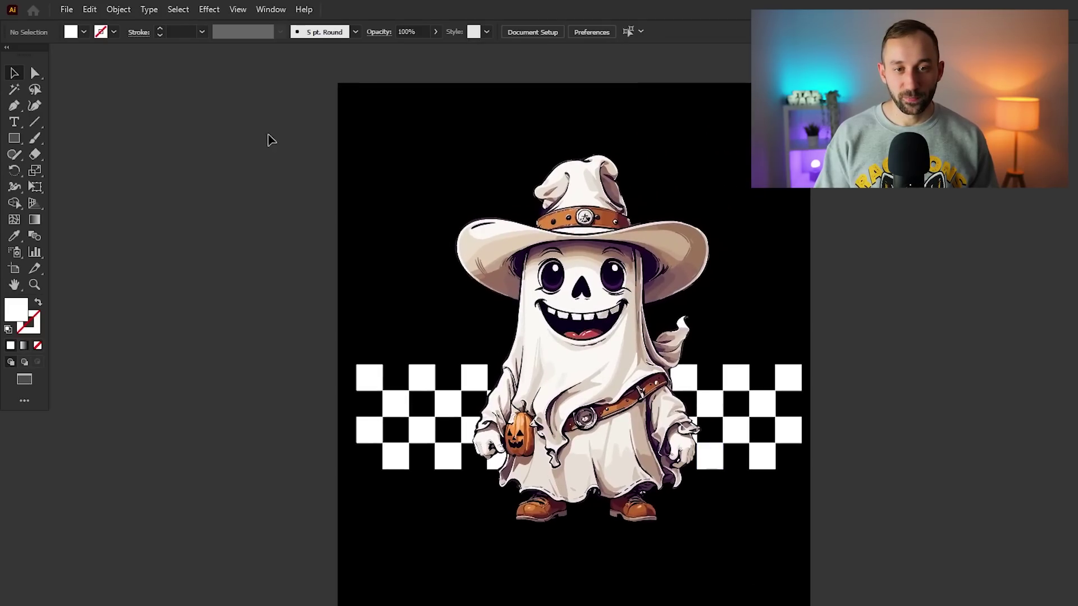
pyautogui.click(584, 337)
pyautogui.click(1029, 355)
pyautogui.scroll(1, 842, 447)
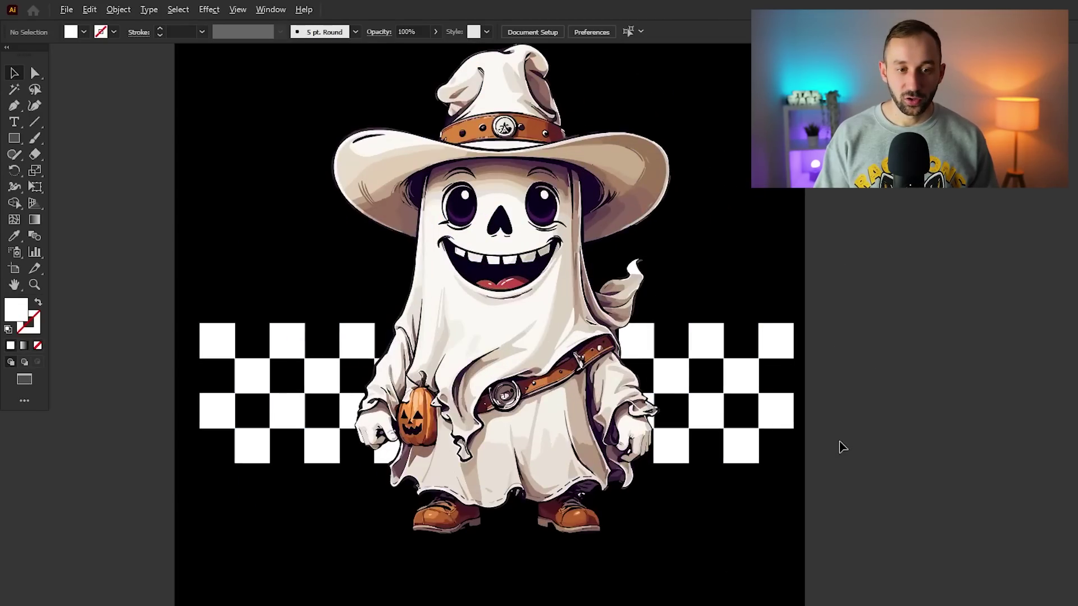
pyautogui.moveTo(705, 521); pyautogui.dragTo(705, 367)
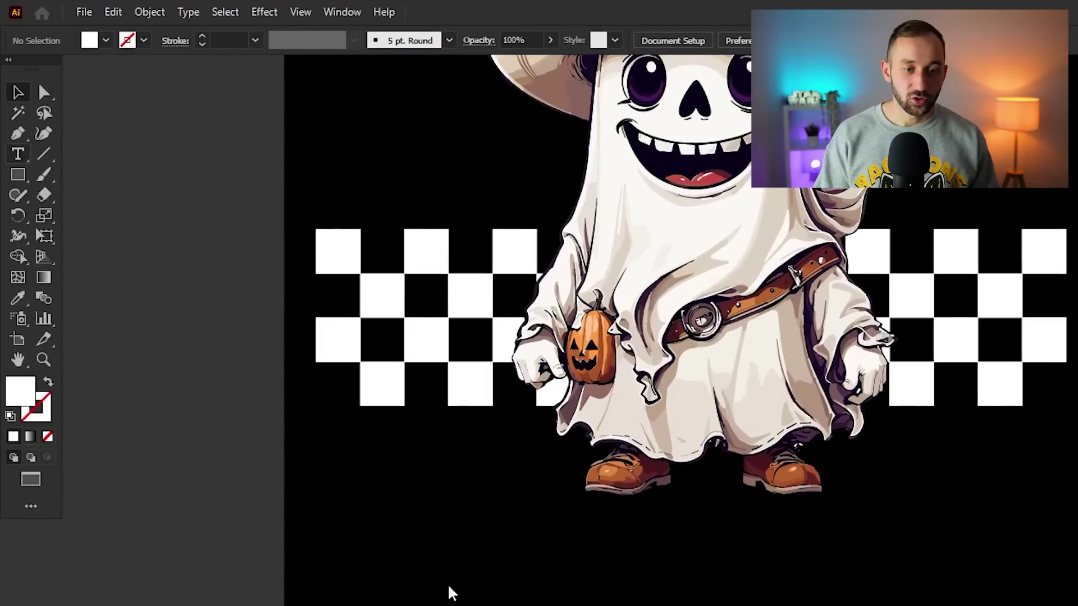
# Add a text object below the ghost with white fill, 350 pt size and the Western font
pyautogui.press('t')
pyautogui.click(466, 586)
pyautogui.click(106, 40)
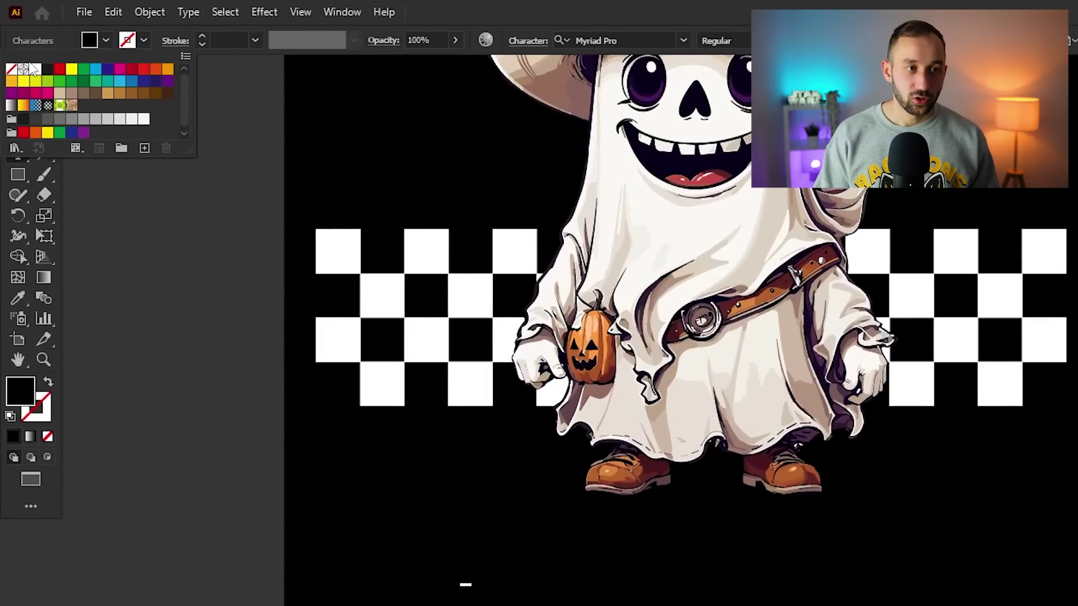
pyautogui.click(36, 69)
pyautogui.press('Escape')
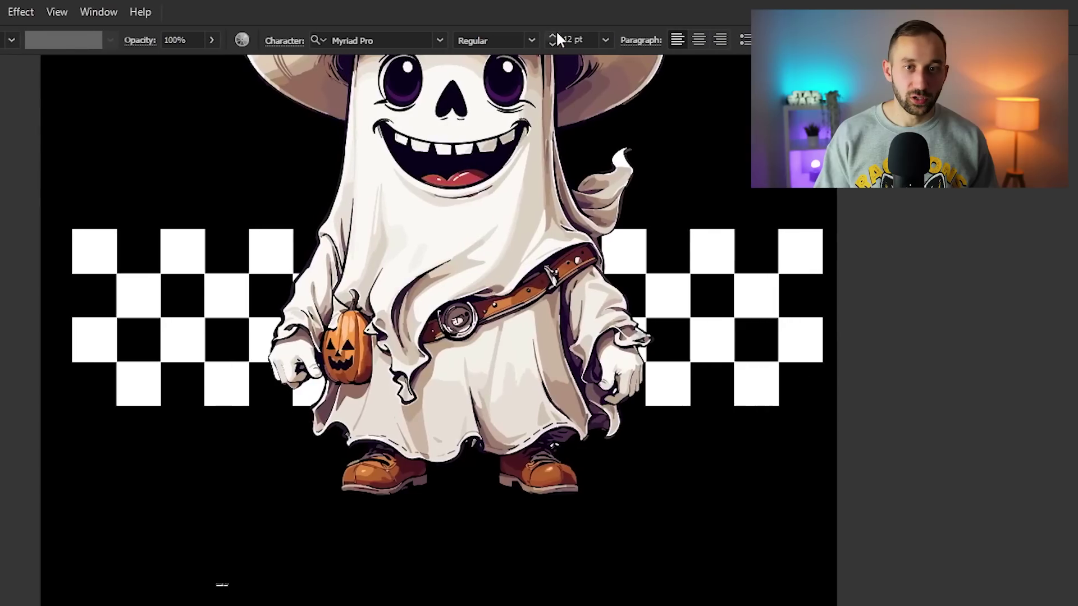
pyautogui.click(558, 38)
pyautogui.write('350')
pyautogui.press('Return')
pyautogui.press('Escape')
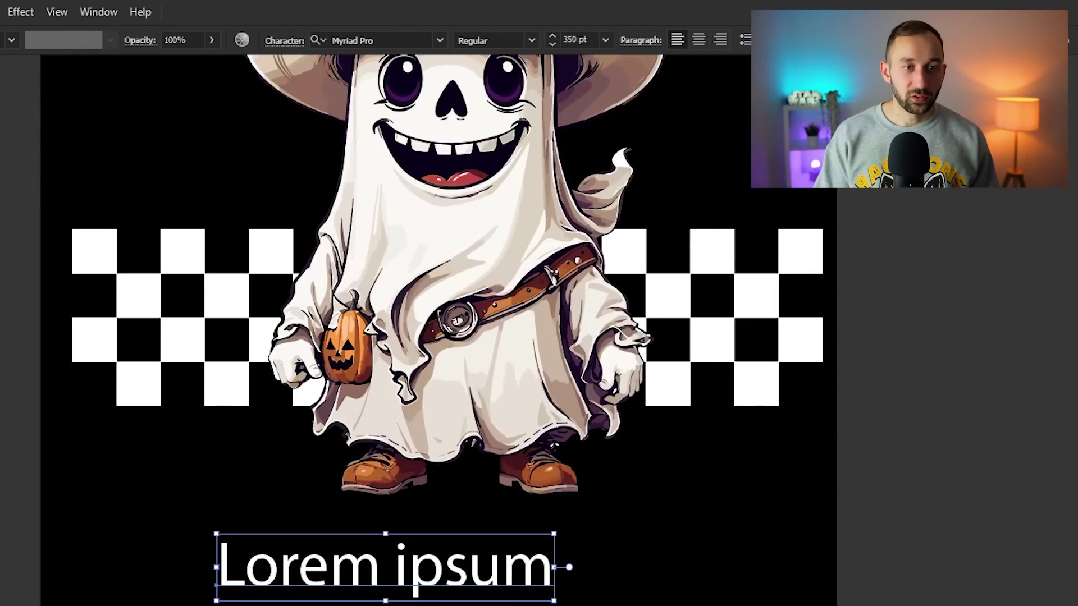
pyautogui.click(392, 41)
pyautogui.write('western')
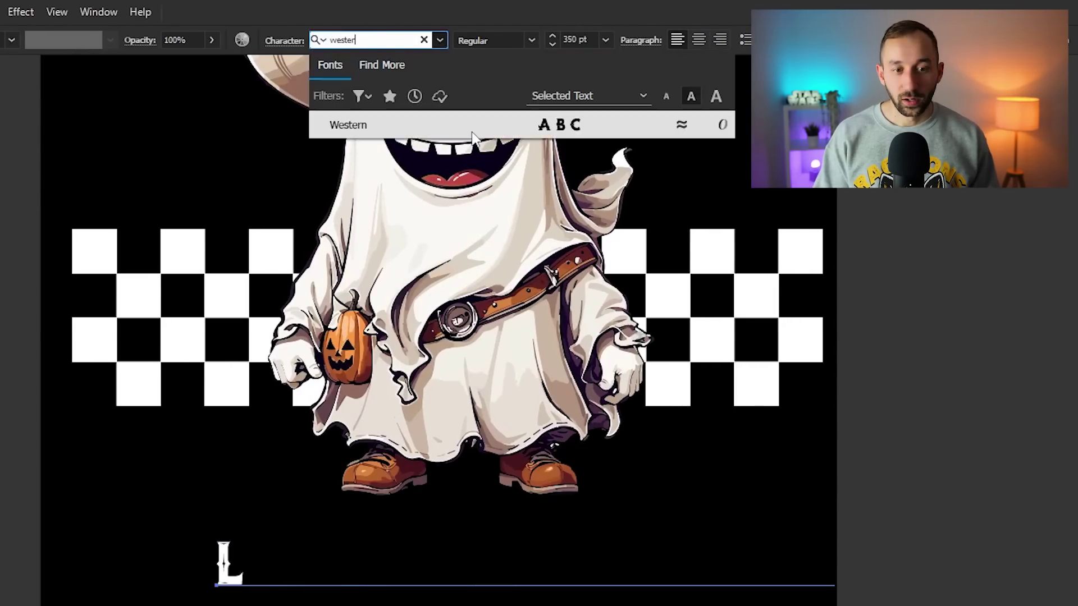
pyautogui.press('Return')
# Replace the placeholder text with 'BOO HAW'
pyautogui.click(256, 584)
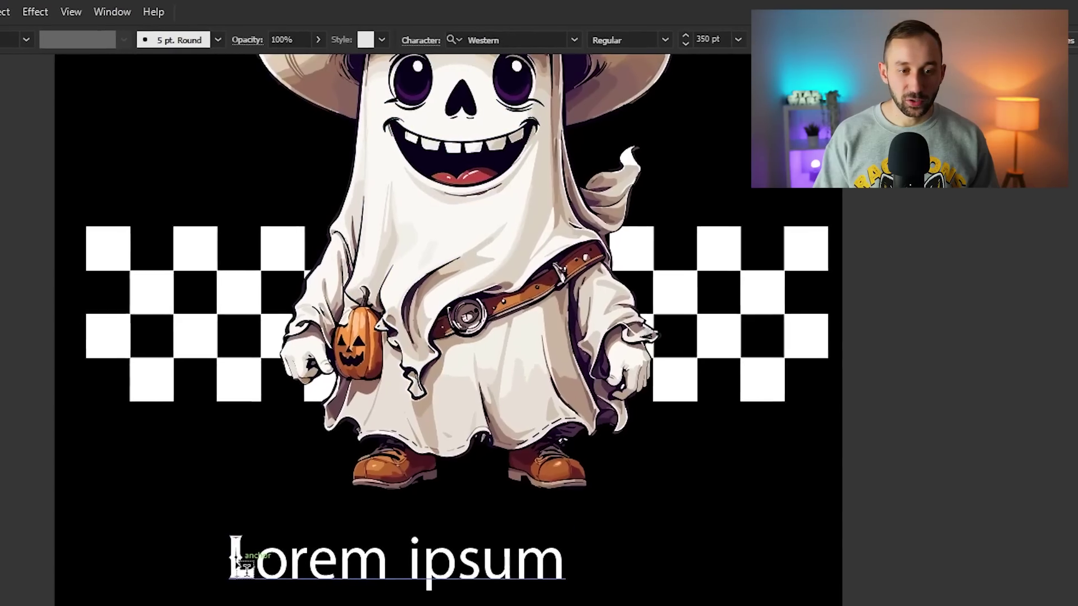
pyautogui.scroll(3, 365, 505)
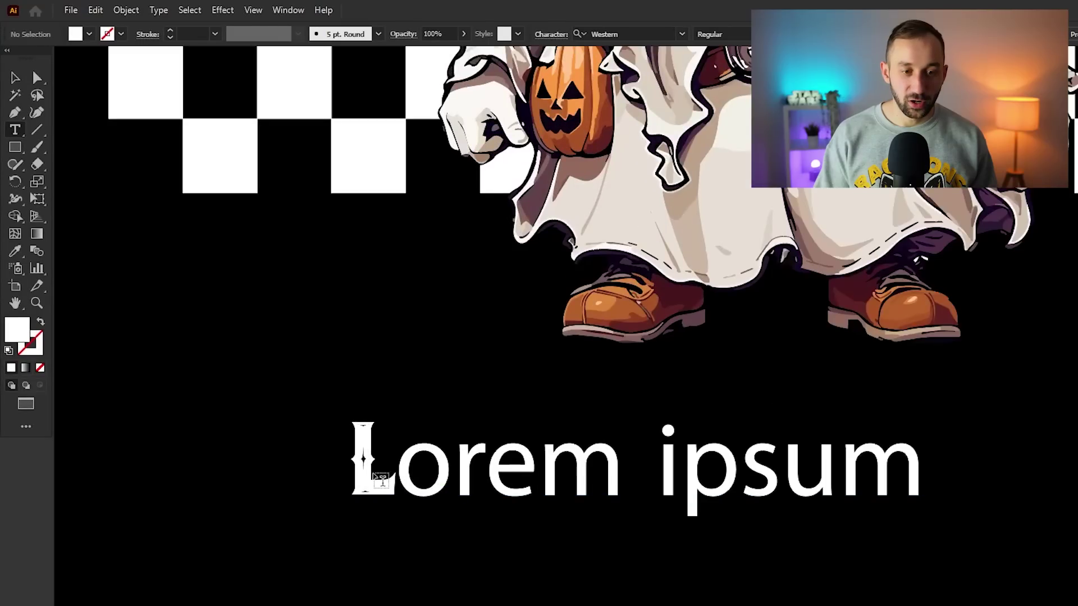
pyautogui.click(359, 484)
pyautogui.hotkey('ctrl', 'a')
pyautogui.write('BO')
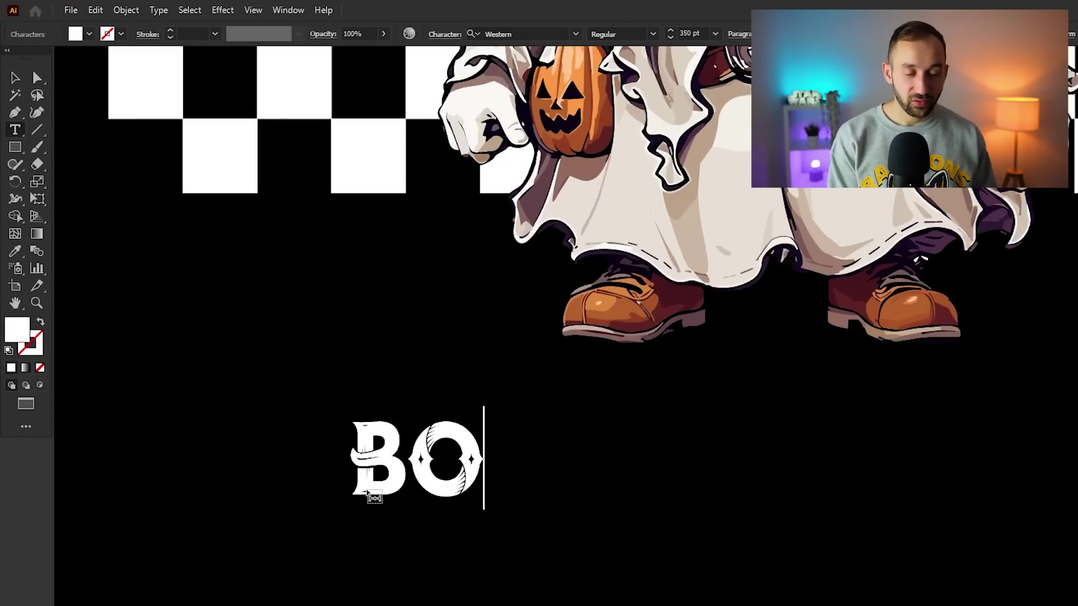
pyautogui.write('O WE')
pyautogui.press('BackSpace')
pyautogui.press('BackSpace')
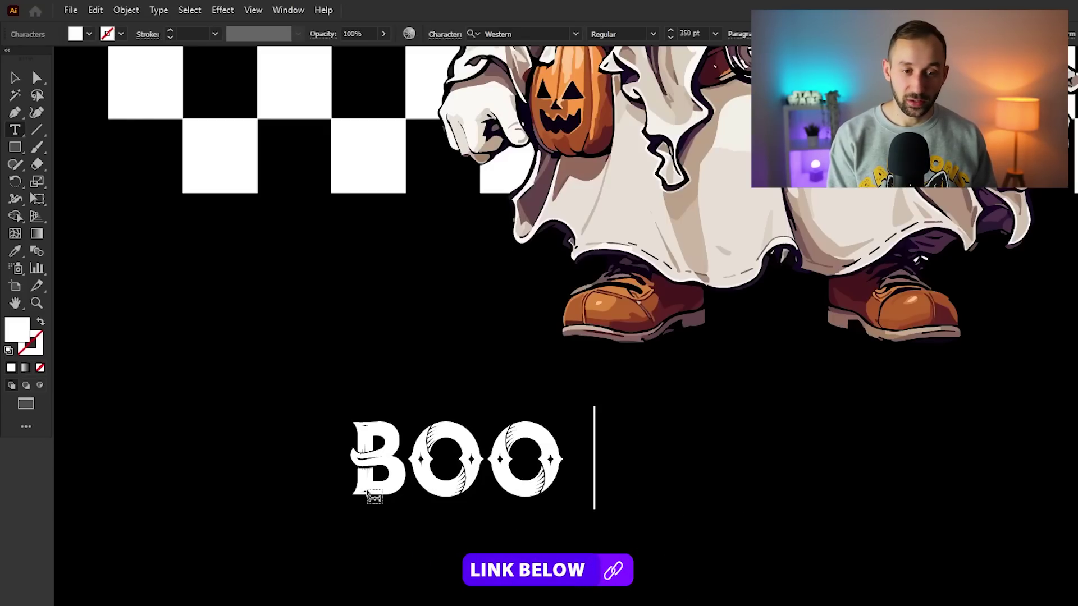
pyautogui.write('HAW')
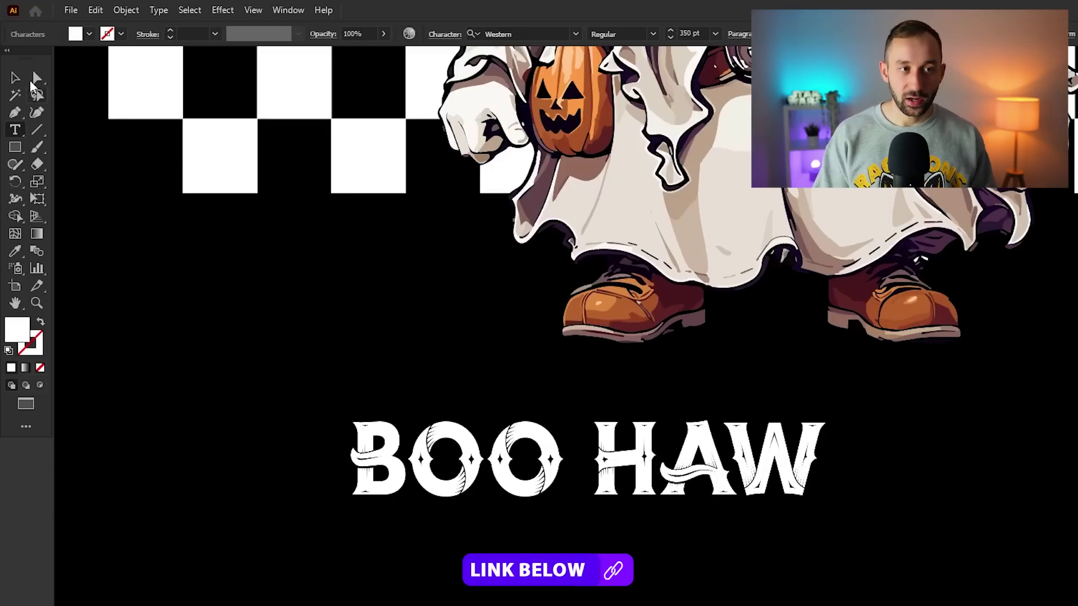
pyautogui.press('Escape')
# Stretch BOO HAW across the artboard and shrink the ghost slightly from the bottom
pyautogui.scroll(-2, 753, 424)
pyautogui.hscroll(2, 1023, 441)
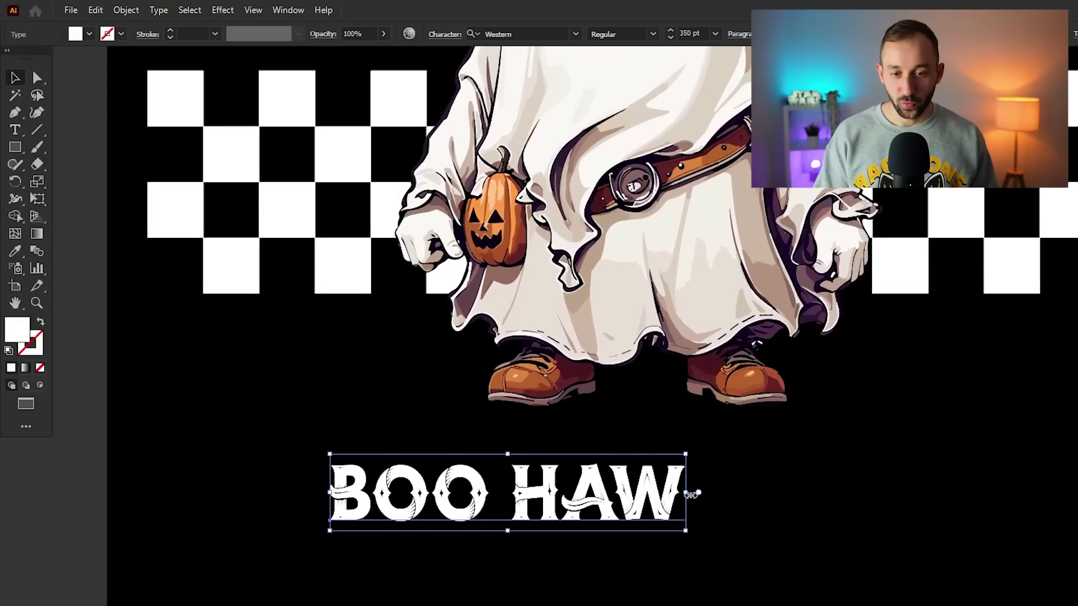
pyautogui.moveTo(692, 494); pyautogui.dragTo(1076, 493)
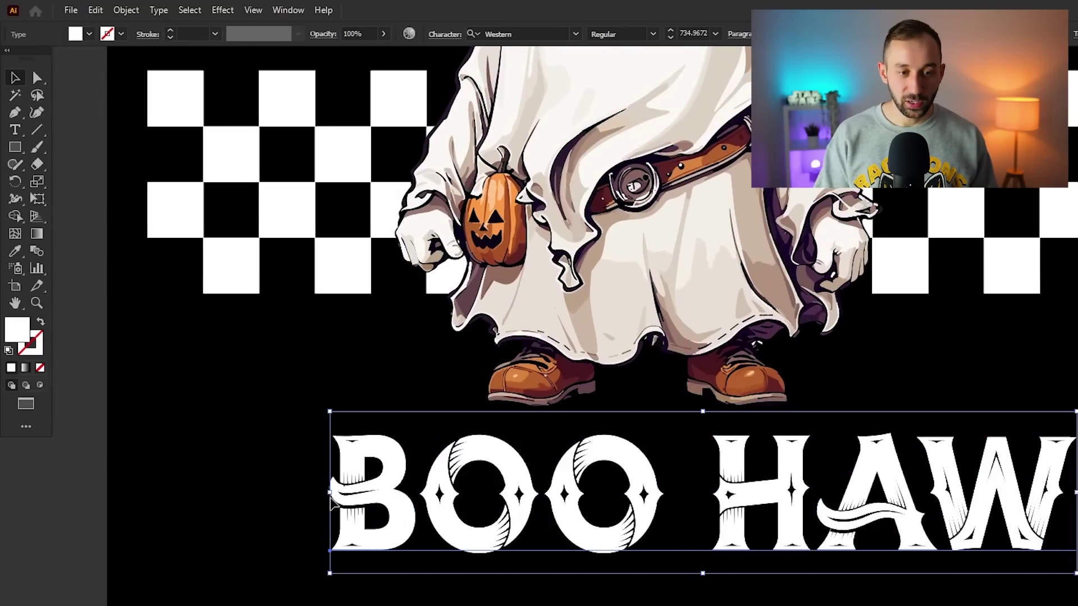
pyautogui.hotkey('ctrl', '0')
pyautogui.hotkey('ctrl', 'shift', 'a')
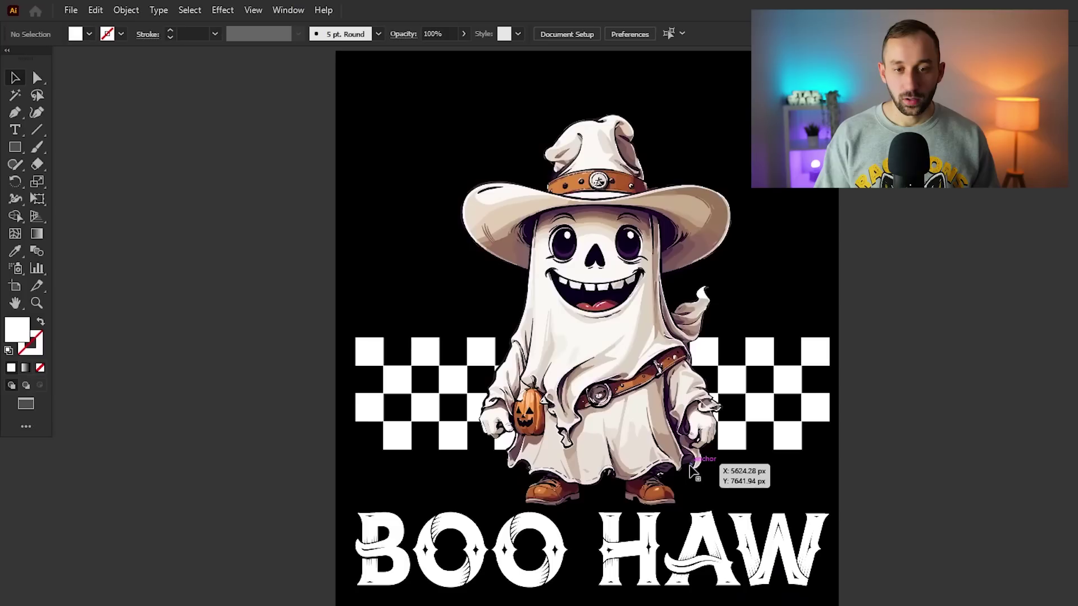
pyautogui.click(431, 371)
pyautogui.click(568, 352)
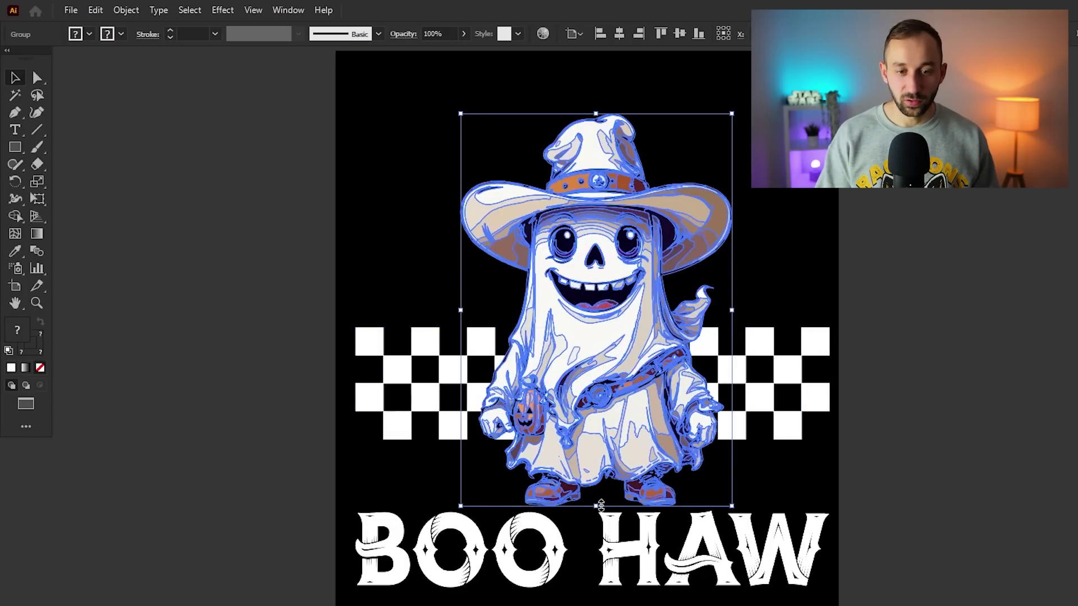
pyautogui.moveTo(600, 505); pyautogui.dragTo(598, 494)
pyautogui.hotkey('ctrl', 'shift', 'a')
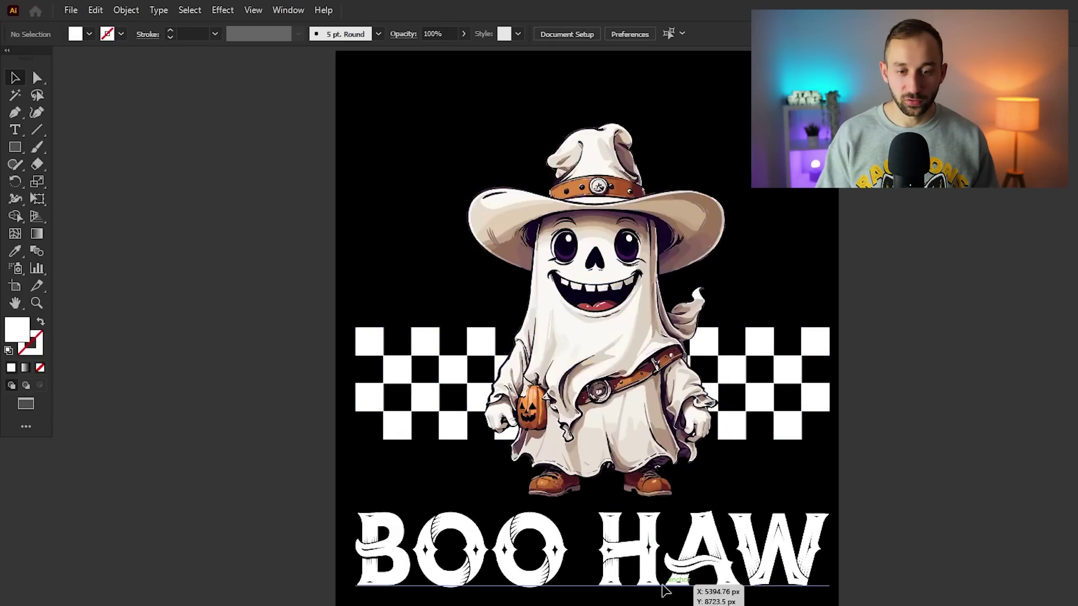
# Move BOO HAW up toward the ghost's boots and send it one level backward behind them
pyautogui.scroll(1, 664, 589)
pyautogui.click(873, 570)
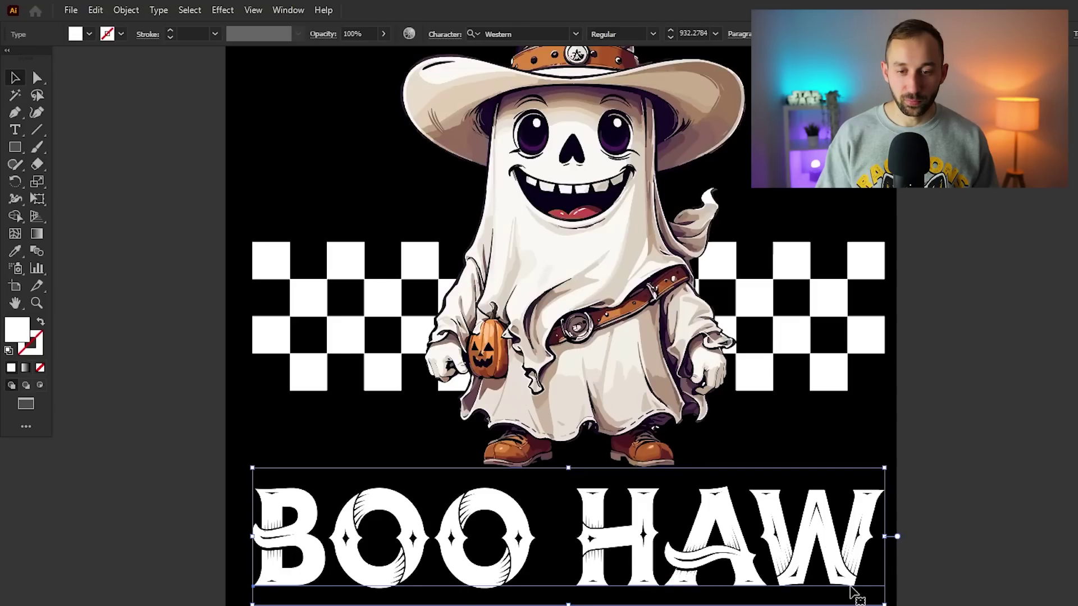
pyautogui.moveTo(854, 590); pyautogui.dragTo(844, 571)
pyautogui.hotkey('ctrl', 'shift', 'b')
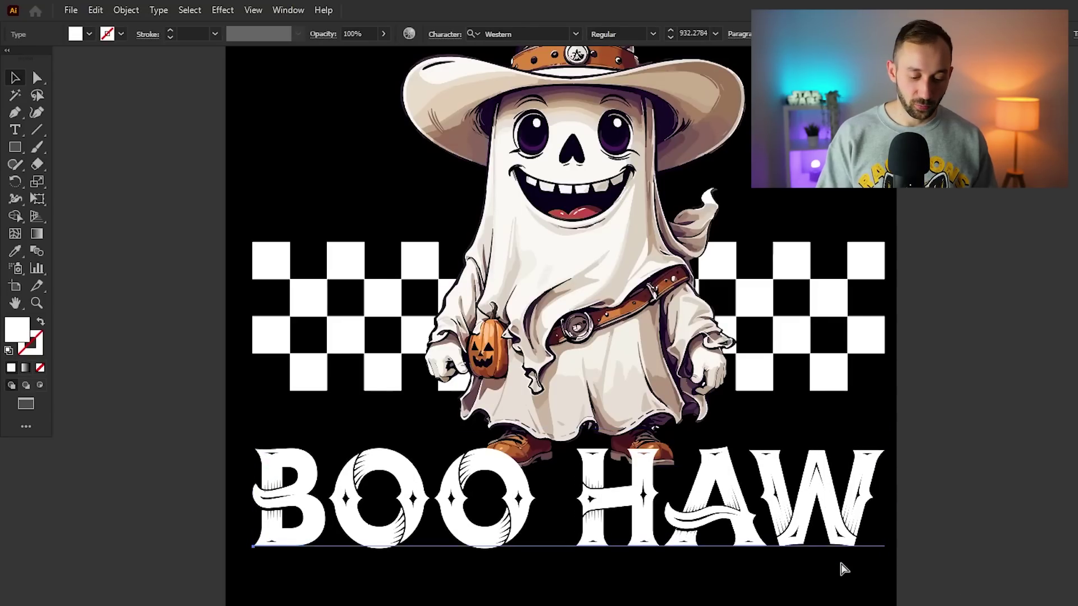
pyautogui.hotkey('ctrl', '[')
pyautogui.hotkey('ctrl', 'shift', 'b')
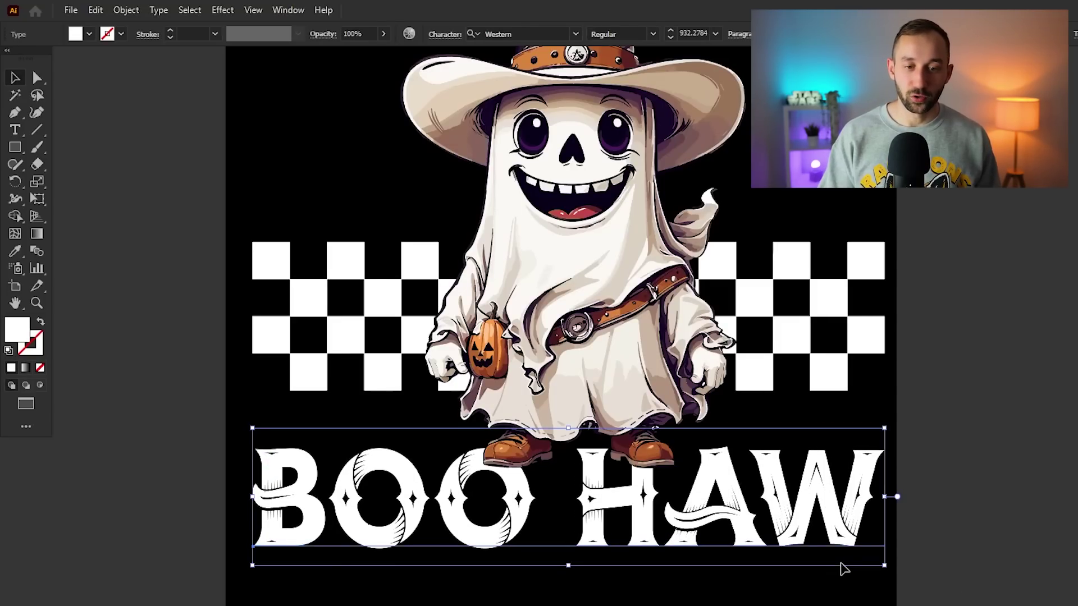
pyautogui.click(376, 414)
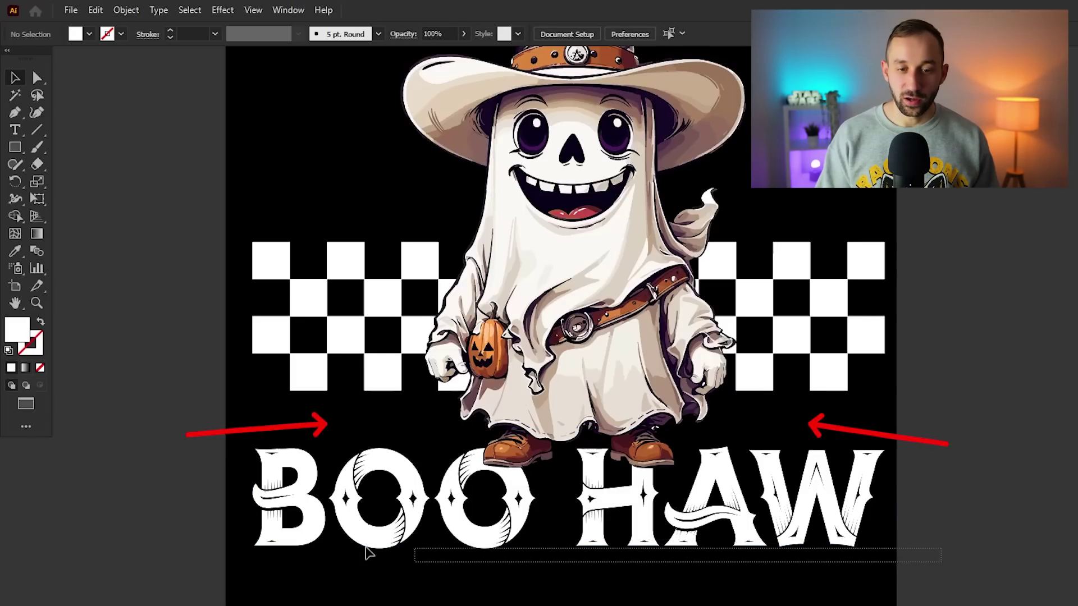
pyautogui.click(254, 535)
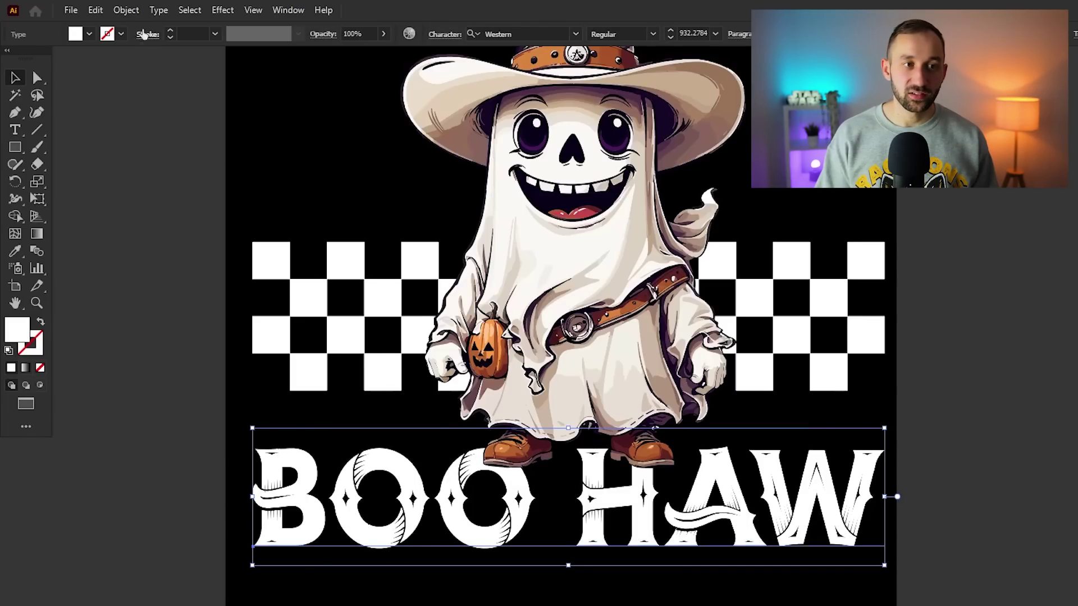
# Warp BOO HAW with Arc Upper style at -15% bend, then drag it taller
pyautogui.click(126, 10)
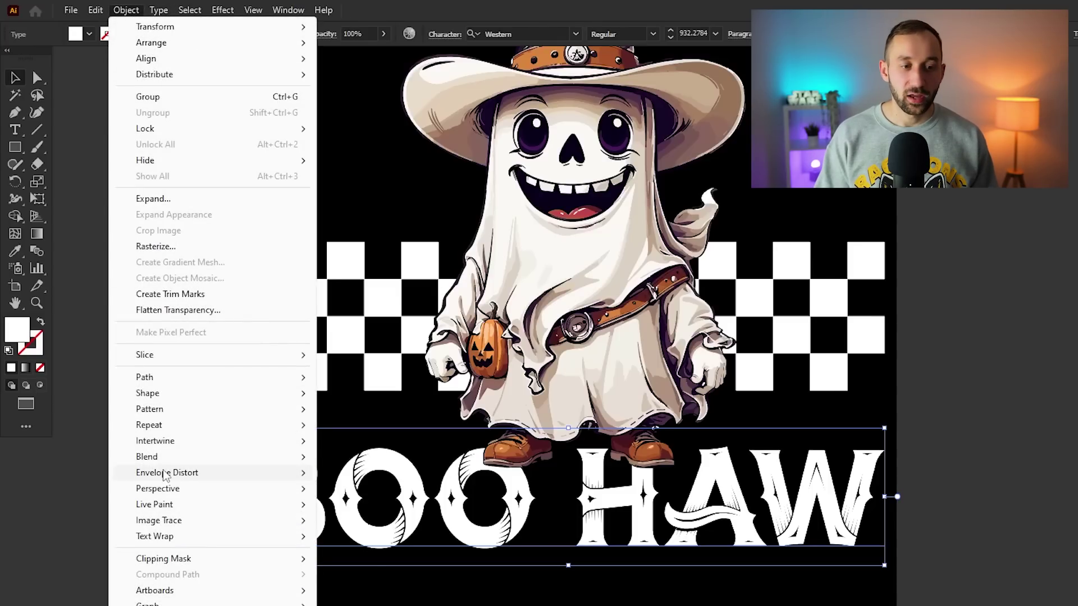
pyautogui.moveTo(275, 482)
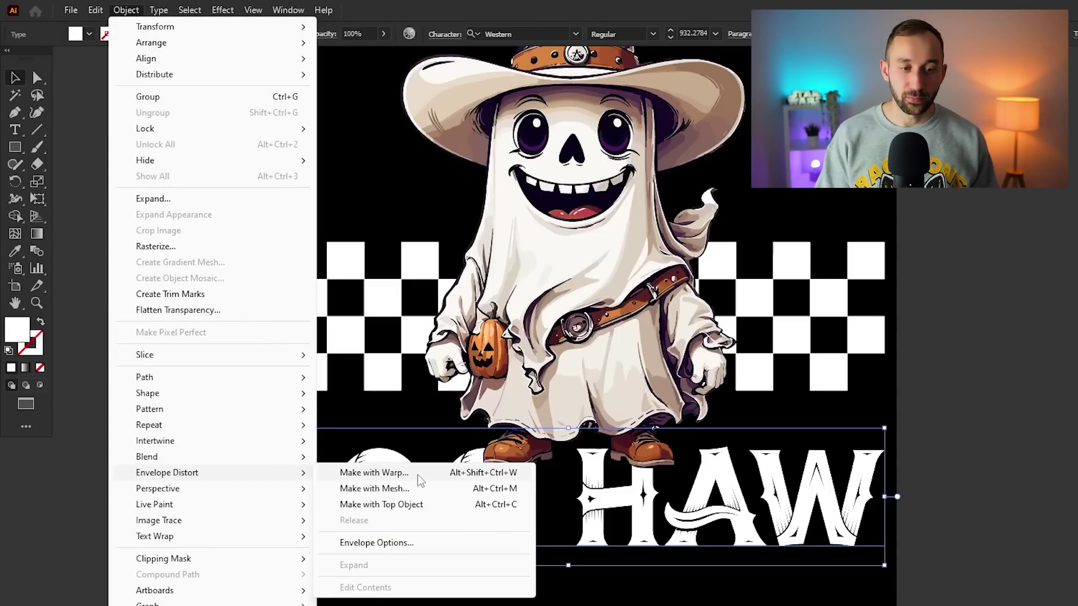
pyautogui.click(374, 473)
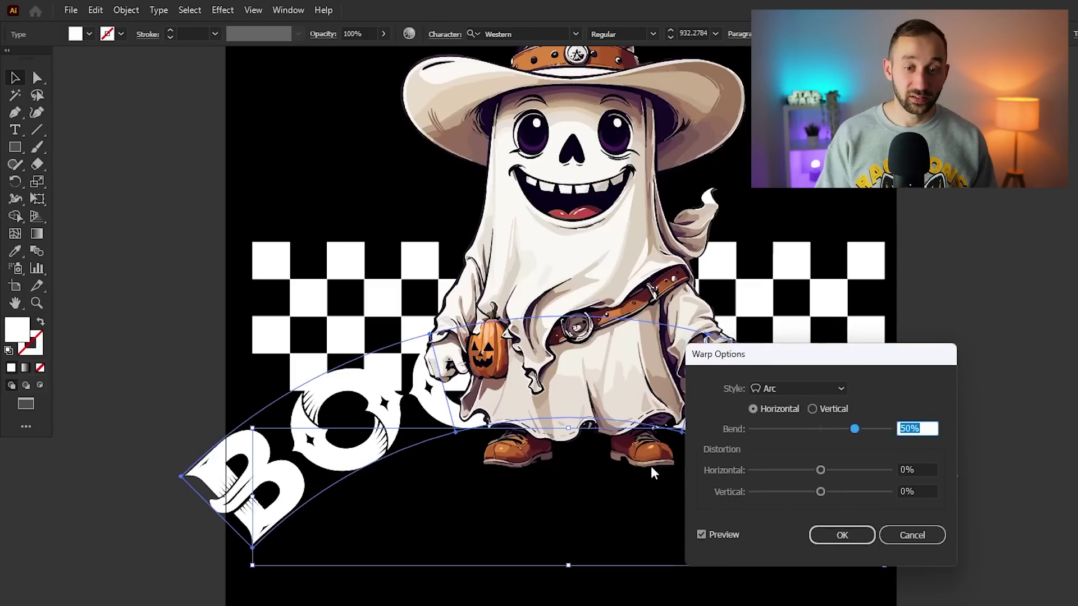
pyautogui.click(806, 389)
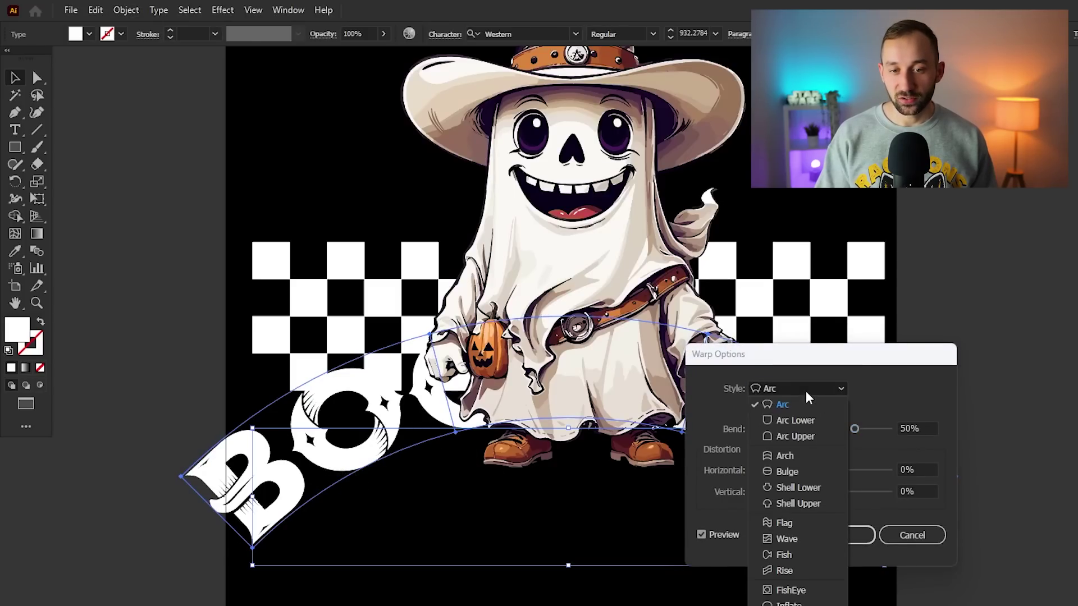
pyautogui.click(802, 443)
pyautogui.moveTo(855, 429); pyautogui.dragTo(813, 430)
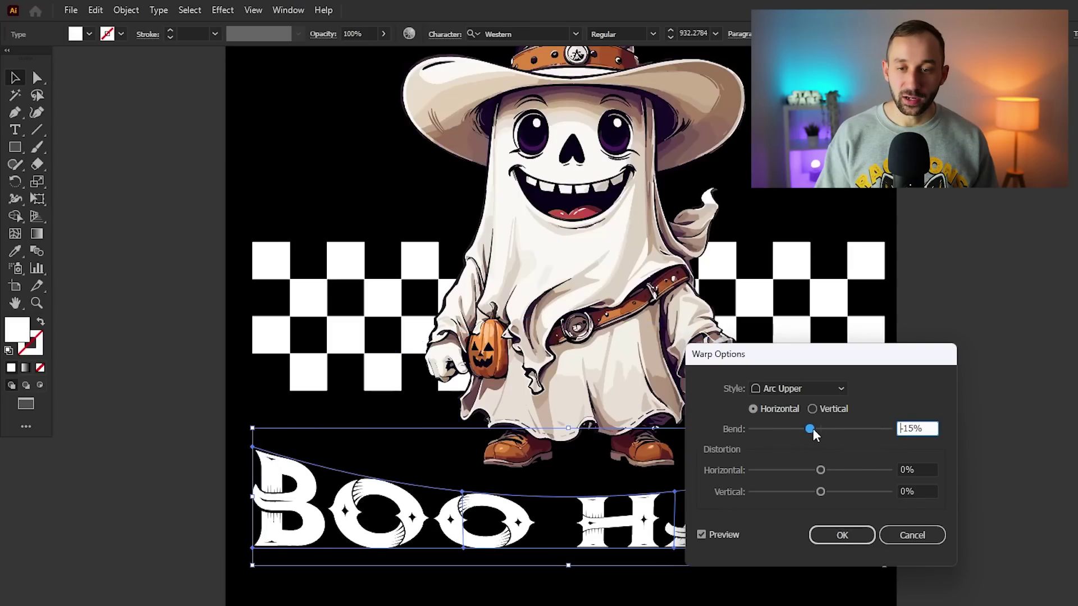
pyautogui.click(844, 538)
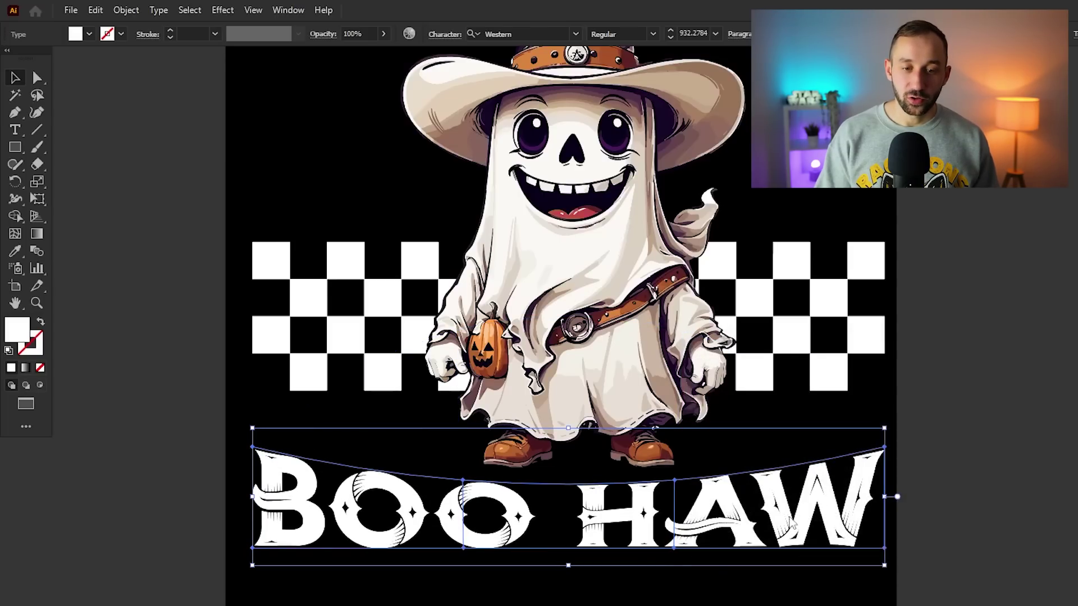
pyautogui.moveTo(568, 448); pyautogui.dragTo(560, 385)
# Deselect the BOO HAW title and bring the empty black area above the band into view
pyautogui.click(1021, 450)
pyautogui.scroll(-3, 991, 445)
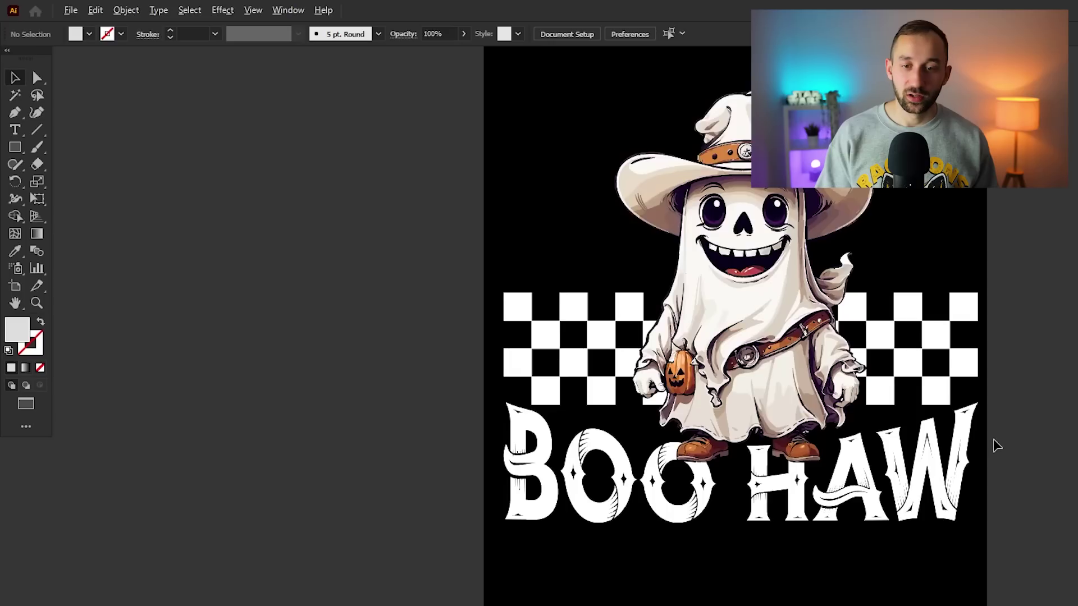
pyautogui.scroll(3, 1018, 448)
pyautogui.scroll(-2, 1040, 535)
pyautogui.scroll(2, 1008, 498)
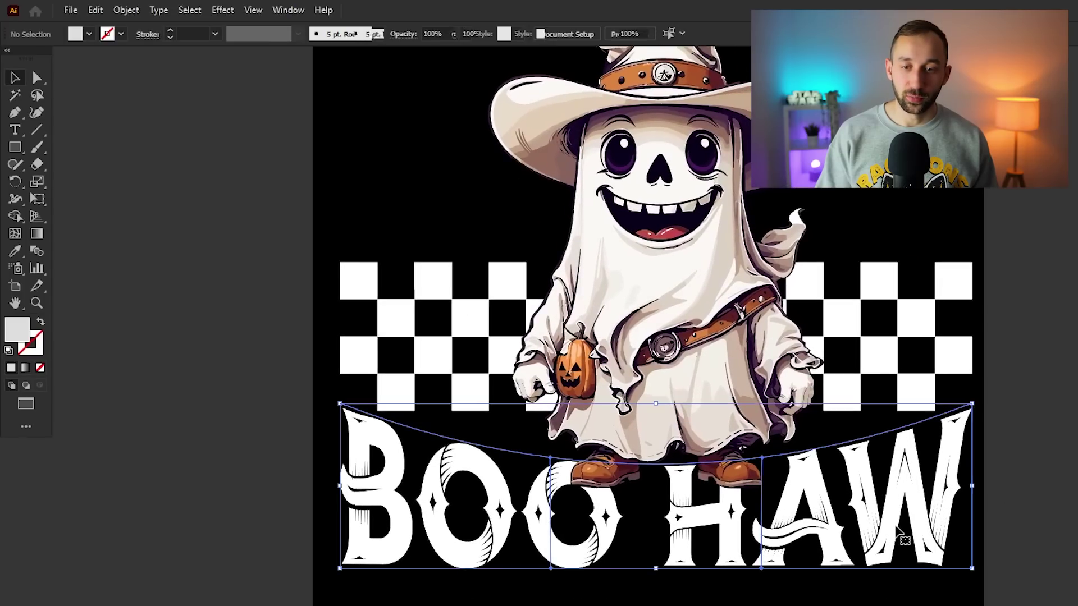
pyautogui.click(900, 534)
pyautogui.click(355, 304)
pyautogui.scroll(2, 355, 304)
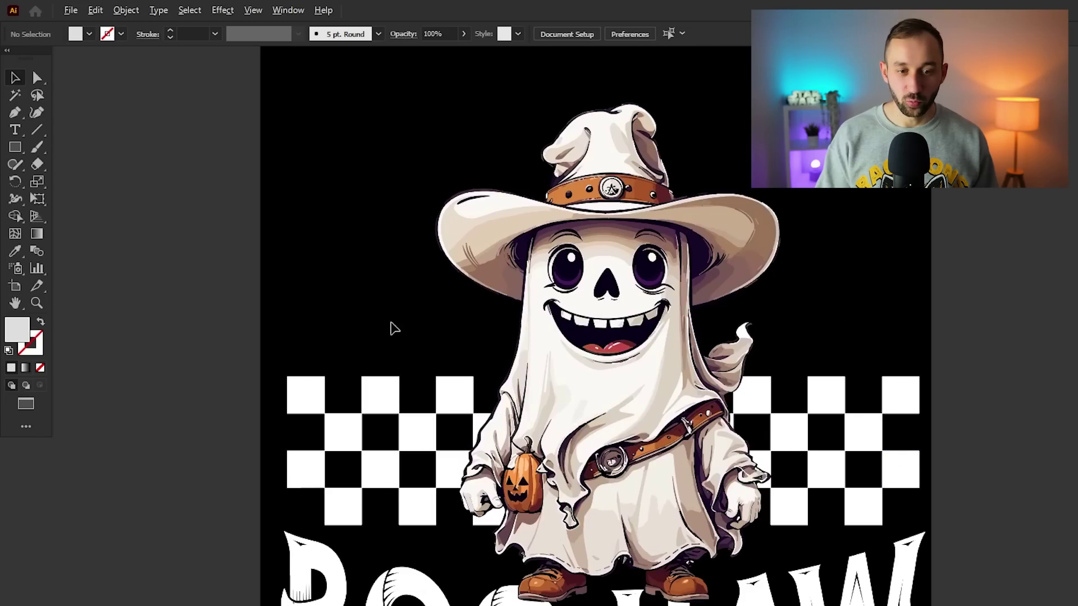
pyautogui.scroll(3, 388, 325)
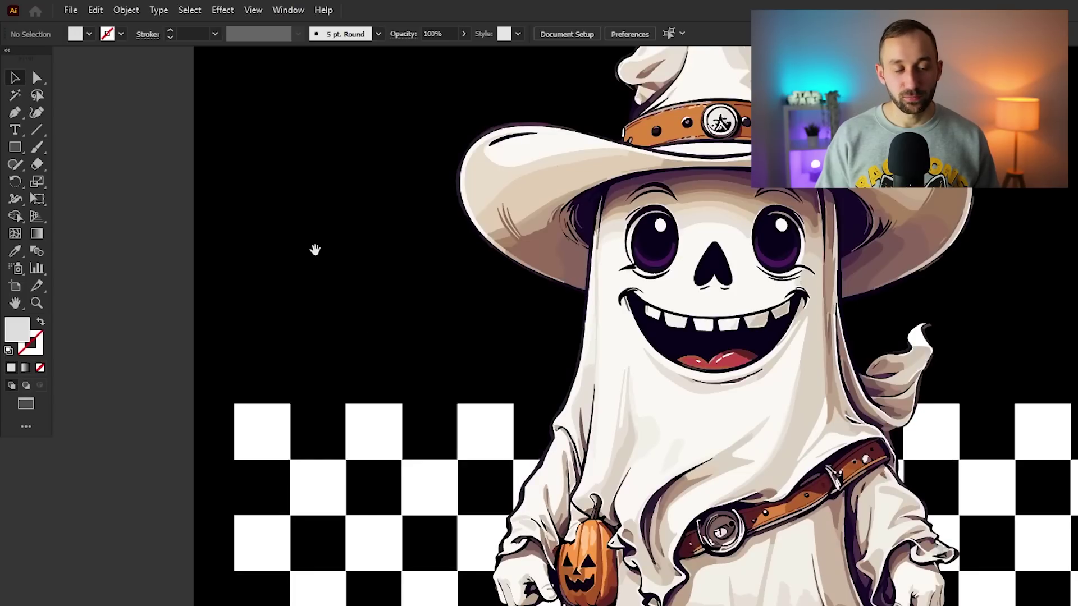
pyautogui.moveTo(315, 249); pyautogui.dragTo(356, 294)
pyautogui.scroll(1, 356, 294)
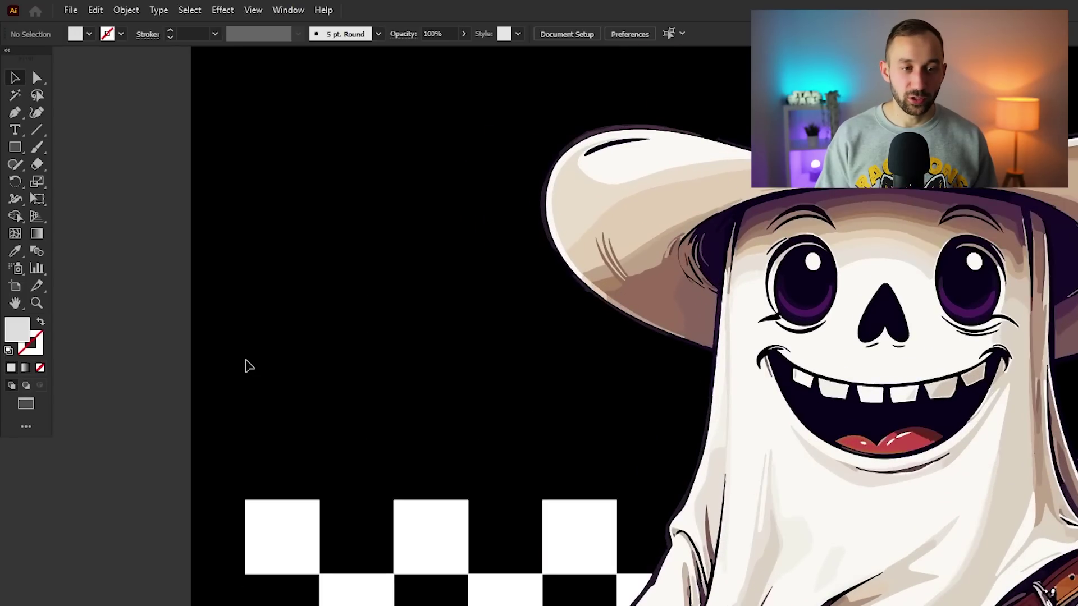
pyautogui.scroll(2, 281, 375)
pyautogui.scroll(-1, 288, 387)
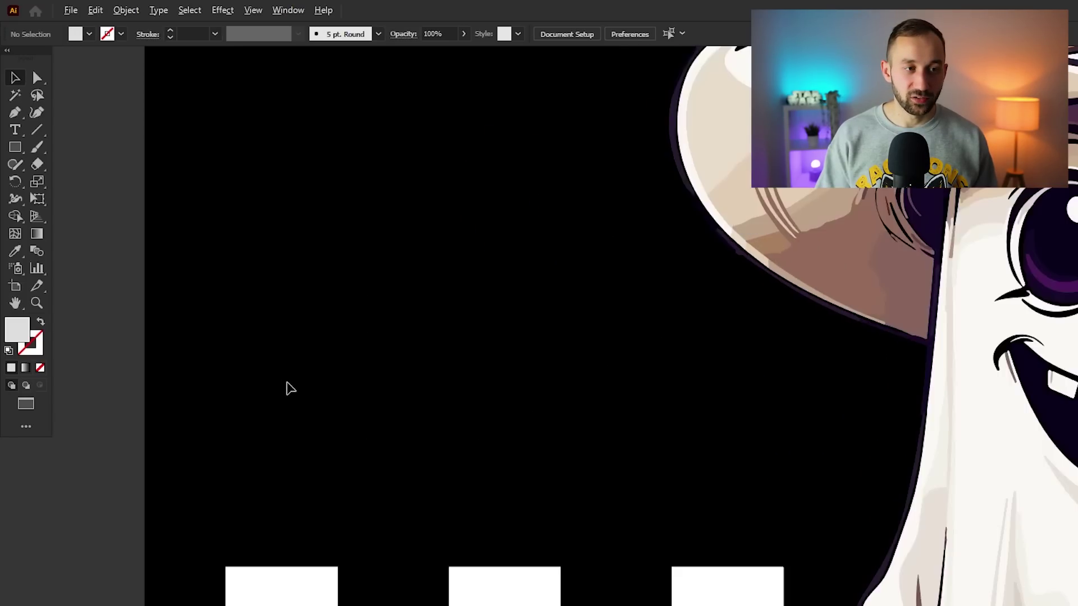
# Draw a tall ellipse and duplicate it into a touching 2x2 grid of ellipses
pyautogui.click(13, 149)
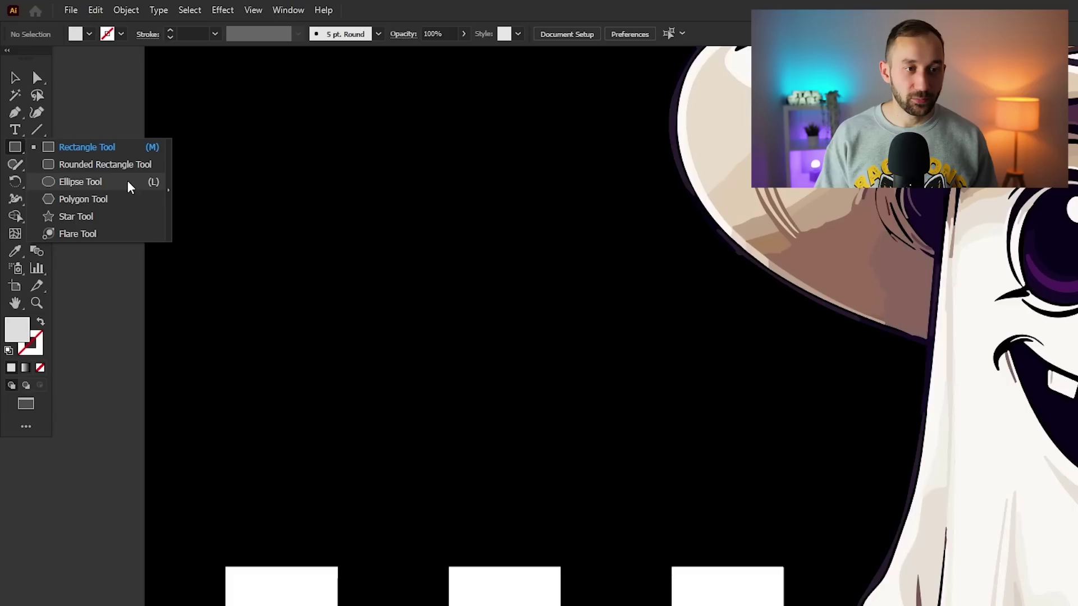
pyautogui.click(107, 183)
pyautogui.moveTo(275, 397); pyautogui.dragTo(366, 270)
pyautogui.scroll(2, 348, 309)
pyautogui.press('v')
pyautogui.moveTo(307, 338); pyautogui.dragTo(454, 534)
pyautogui.hotkey('ctrl', 'a')
pyautogui.scroll(2, 454, 523)
pyautogui.scroll(2, 399, 388)
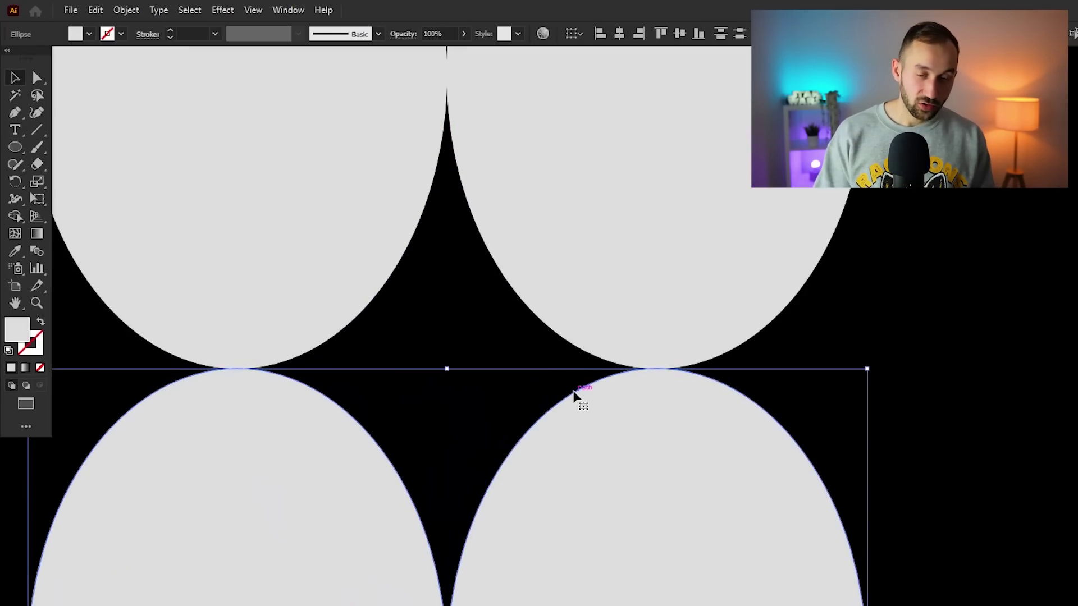
pyautogui.press('Up')
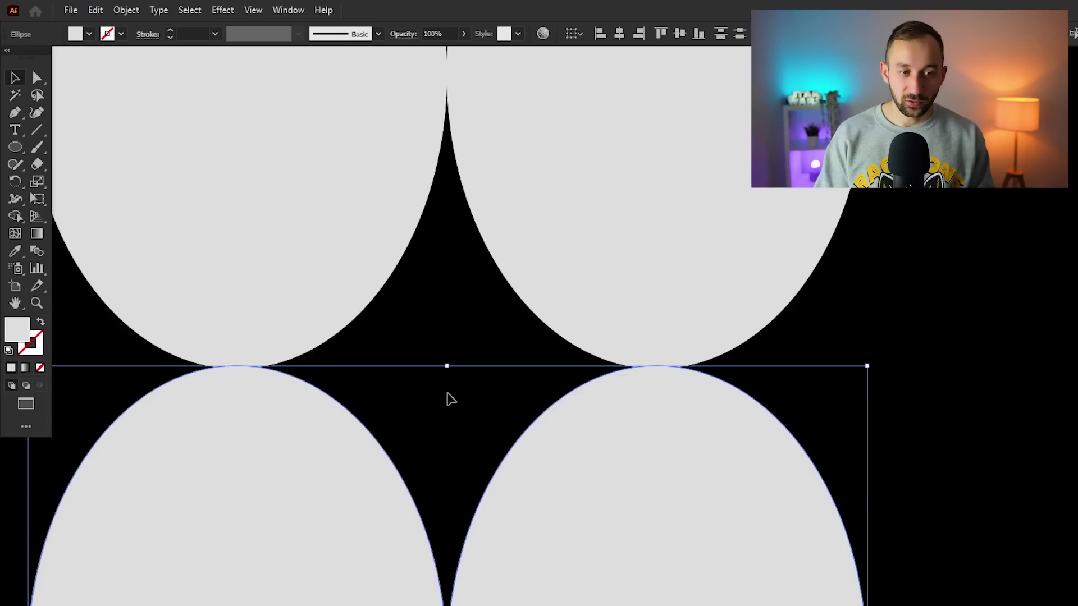
pyautogui.moveTo(462, 187); pyautogui.dragTo(645, 478)
pyautogui.press('Left')
# Select all four ellipses and turn their central gap into a new shape with Shape Builder
pyautogui.click(301, 375)
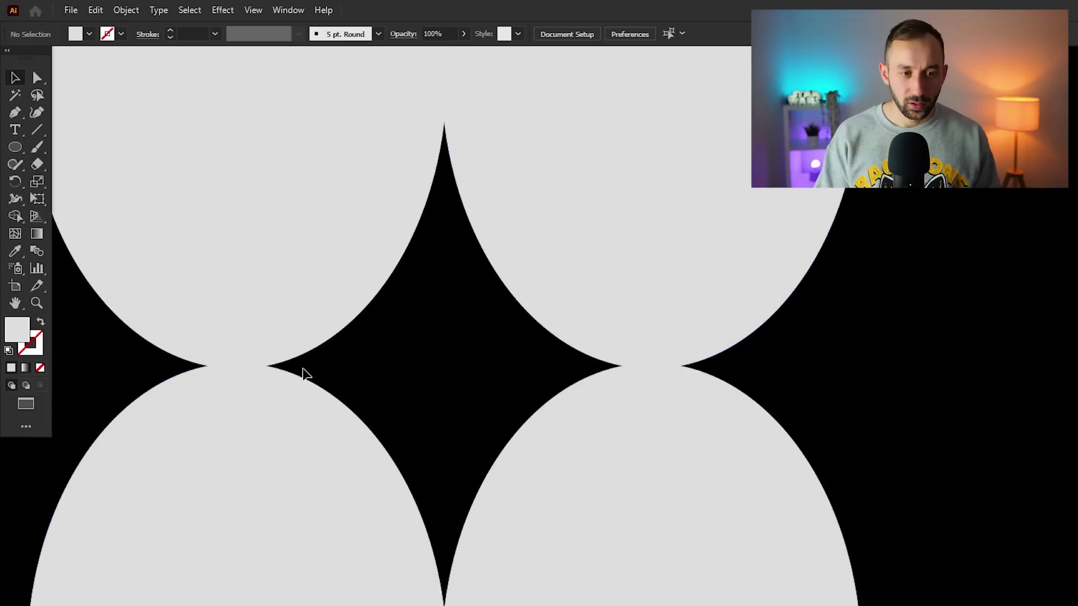
pyautogui.scroll(-2, 238, 380)
pyautogui.moveTo(120, 329); pyautogui.dragTo(699, 466)
pyautogui.scroll(-1, 533, 388)
pyautogui.hscroll(-2, 674, 337)
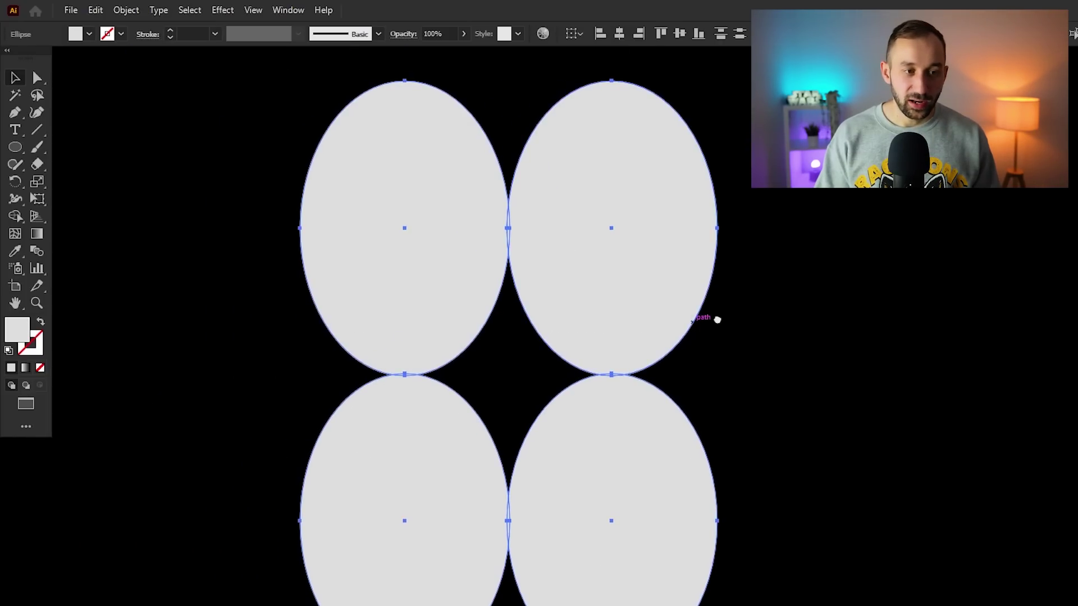
pyautogui.hotkey('shift', 'm')
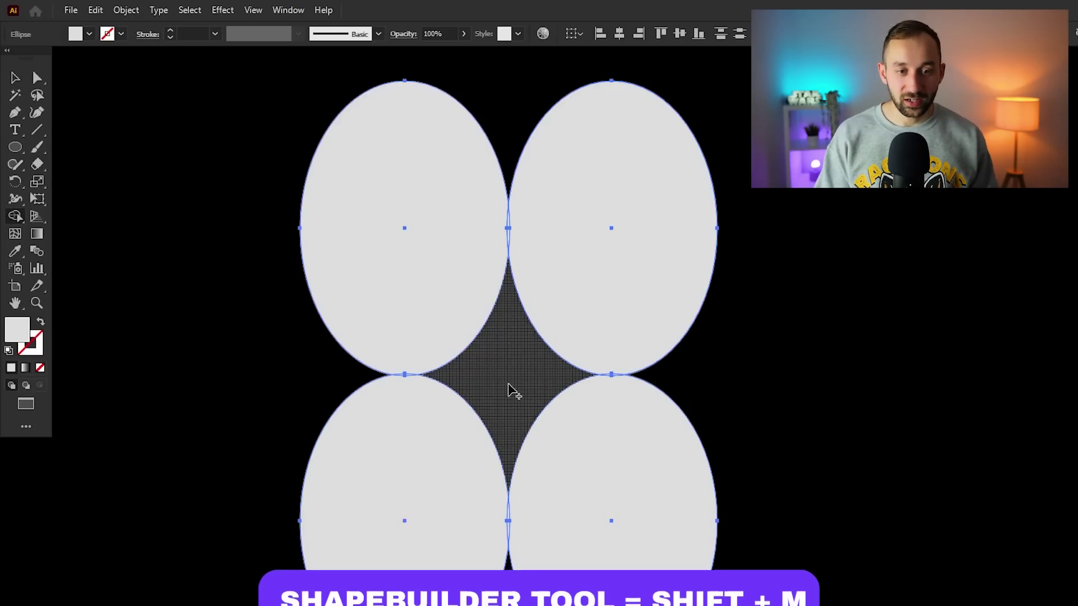
pyautogui.scroll(3, 517, 382)
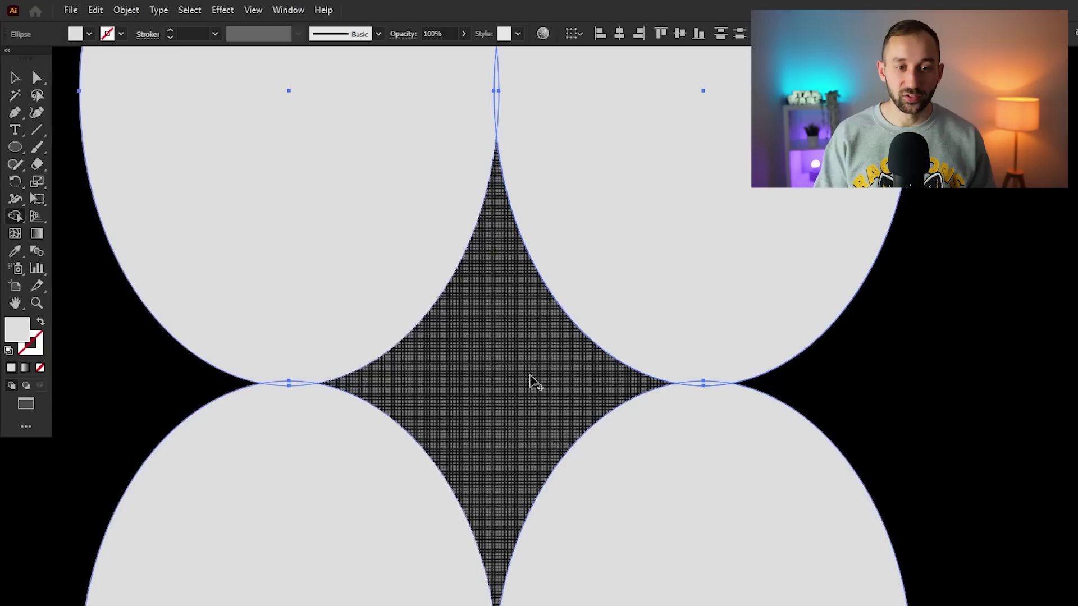
pyautogui.click(493, 366)
# Erase the four ellipses and a leftover sliver, leaving only the four-pointed star
pyautogui.scroll(-2, 493, 366)
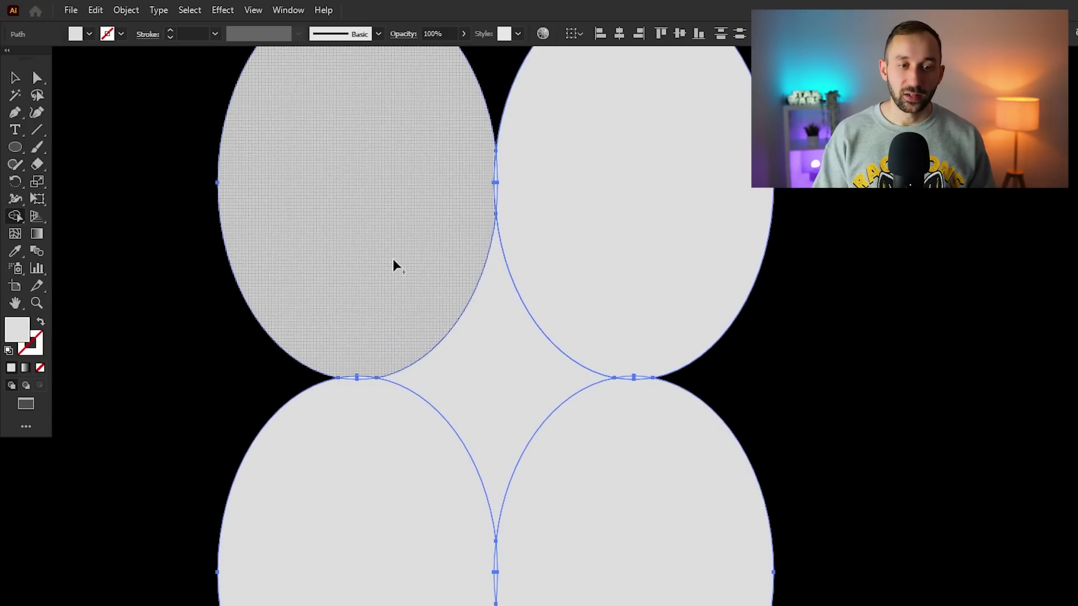
pyautogui.press('alt')
pyautogui.moveTo(483, 175); pyautogui.dragTo(620, 188)
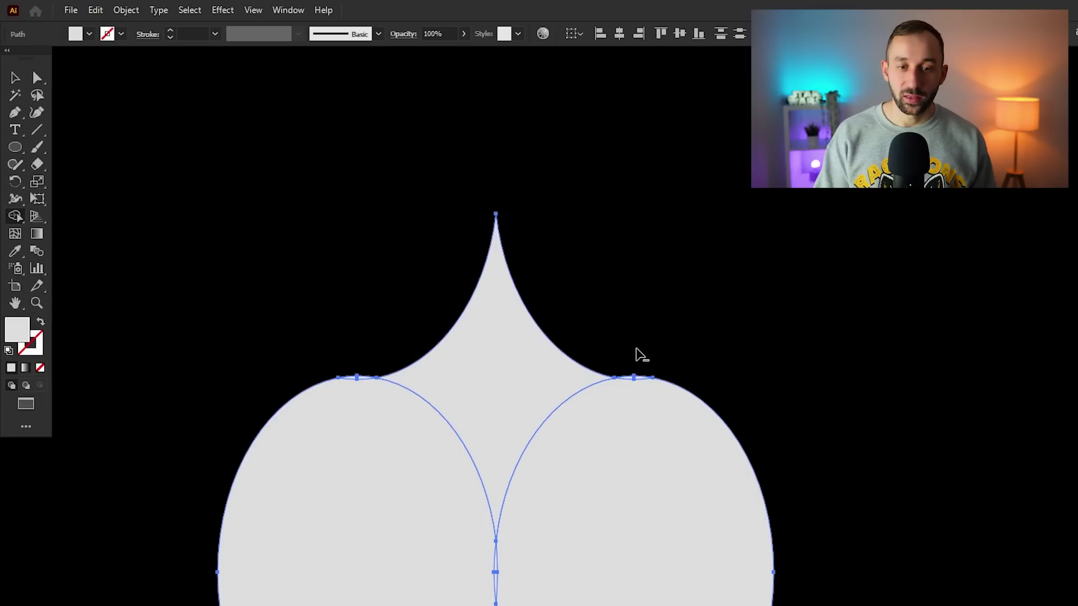
pyautogui.keyDown('alt'); pyautogui.click(629, 478); pyautogui.keyUp('alt')
pyautogui.keyDown('alt'); pyautogui.click(380, 580); pyautogui.keyUp('alt')
pyautogui.scroll(2, 349, 381)
pyautogui.keyDown('alt'); pyautogui.click(364, 293); pyautogui.keyUp('alt')
pyautogui.scroll(-3, 365, 337)
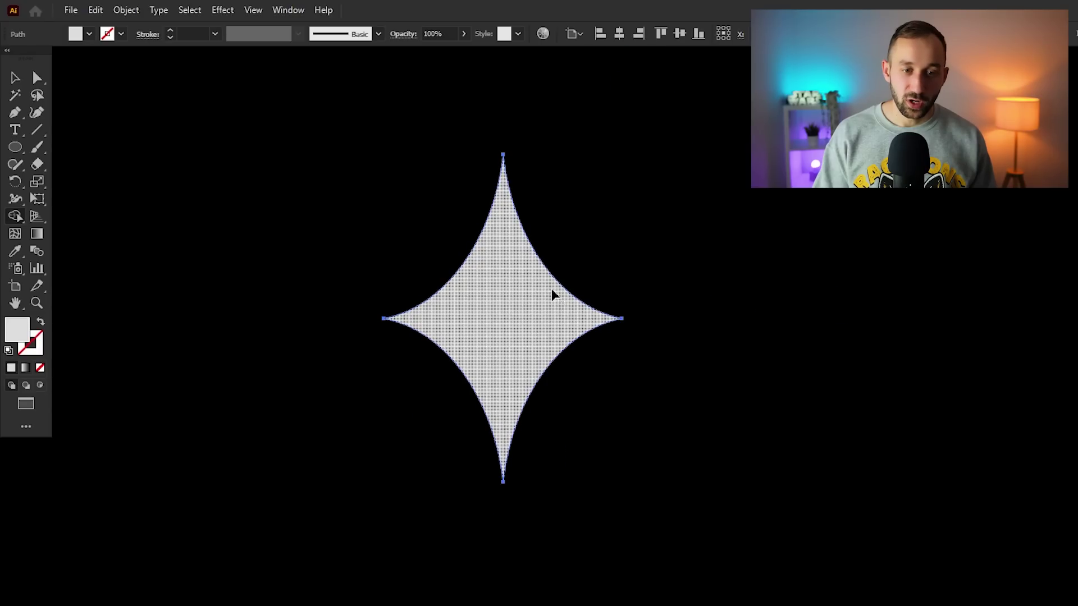
pyautogui.scroll(2, 552, 292)
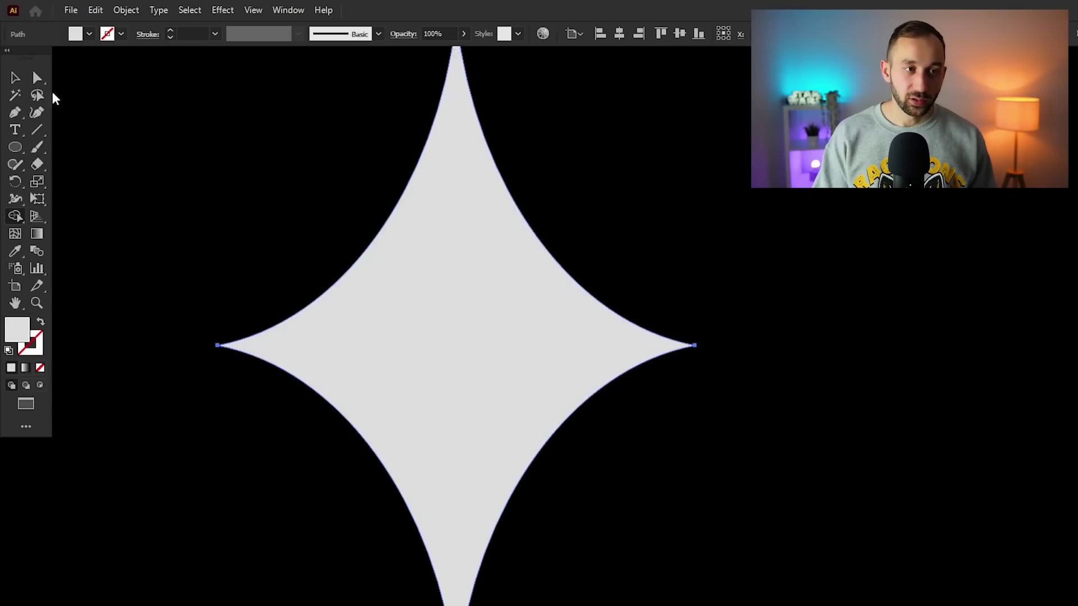
pyautogui.click(15, 78)
pyautogui.scroll(-3, 594, 317)
# Shrink the star and arrange small, narrowed star copies above the checkered band
pyautogui.scroll(-3, 652, 370)
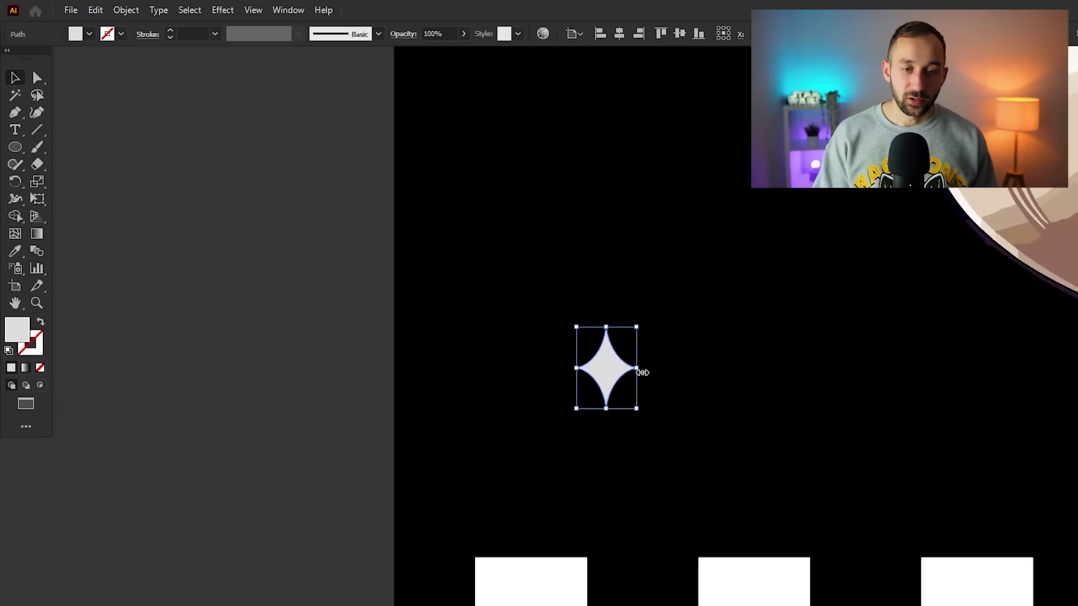
pyautogui.moveTo(639, 373); pyautogui.dragTo(668, 371)
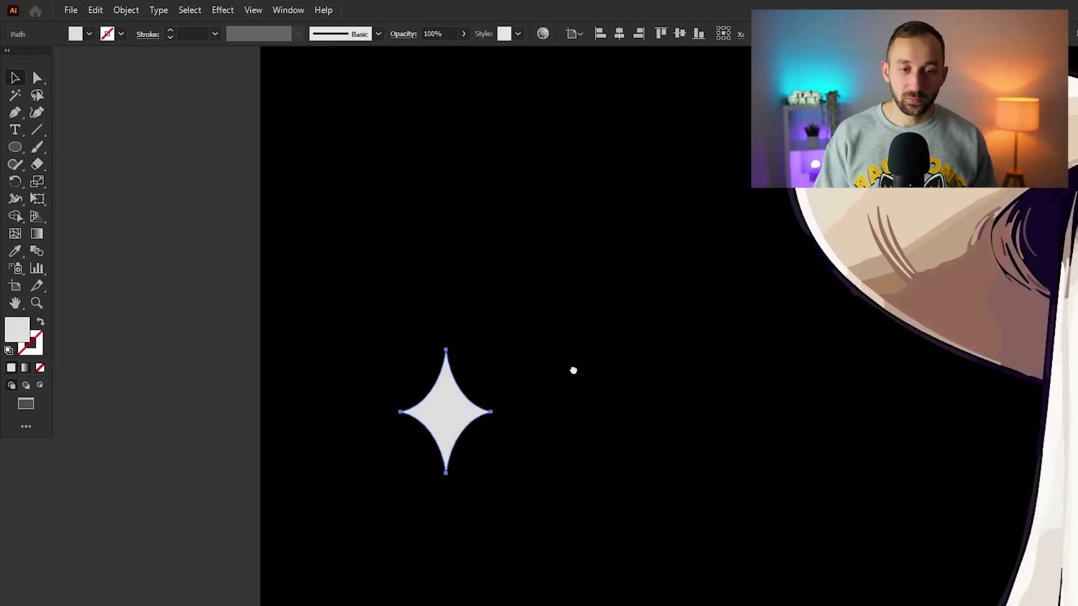
pyautogui.moveTo(456, 409); pyautogui.dragTo(462, 398)
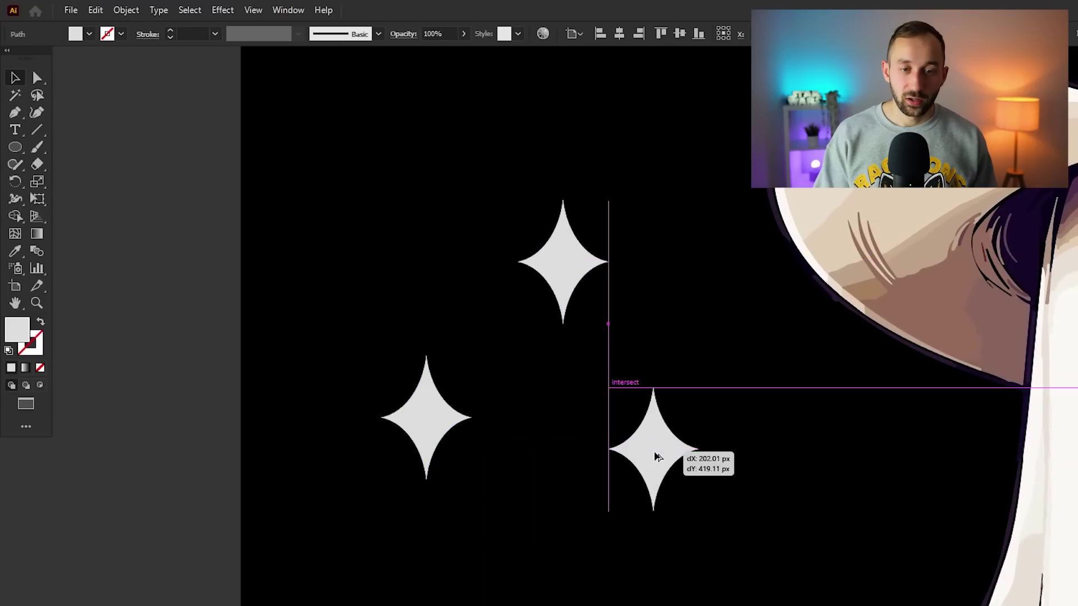
pyautogui.moveTo(687, 433); pyautogui.dragTo(666, 449)
pyautogui.moveTo(637, 451); pyautogui.dragTo(563, 454)
pyautogui.click(548, 279)
pyautogui.moveTo(607, 262); pyautogui.dragTo(501, 264)
pyautogui.moveTo(436, 409); pyautogui.dragTo(424, 393)
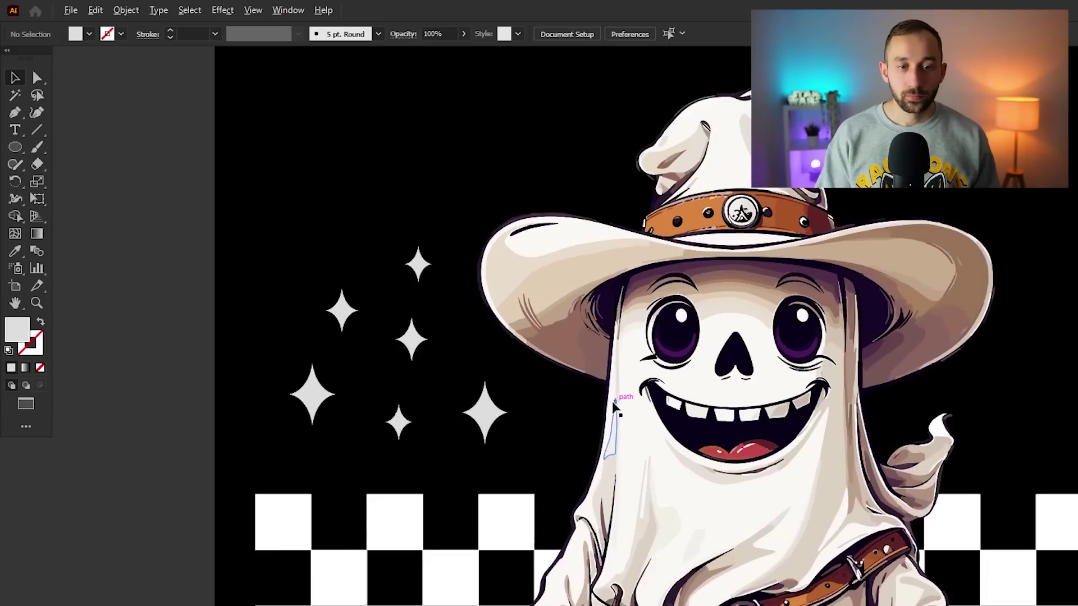
# Select the six-star cluster and reflect a copy horizontally onto the ghost's right side
pyautogui.scroll(-3, 641, 387)
pyautogui.scroll(3, 638, 389)
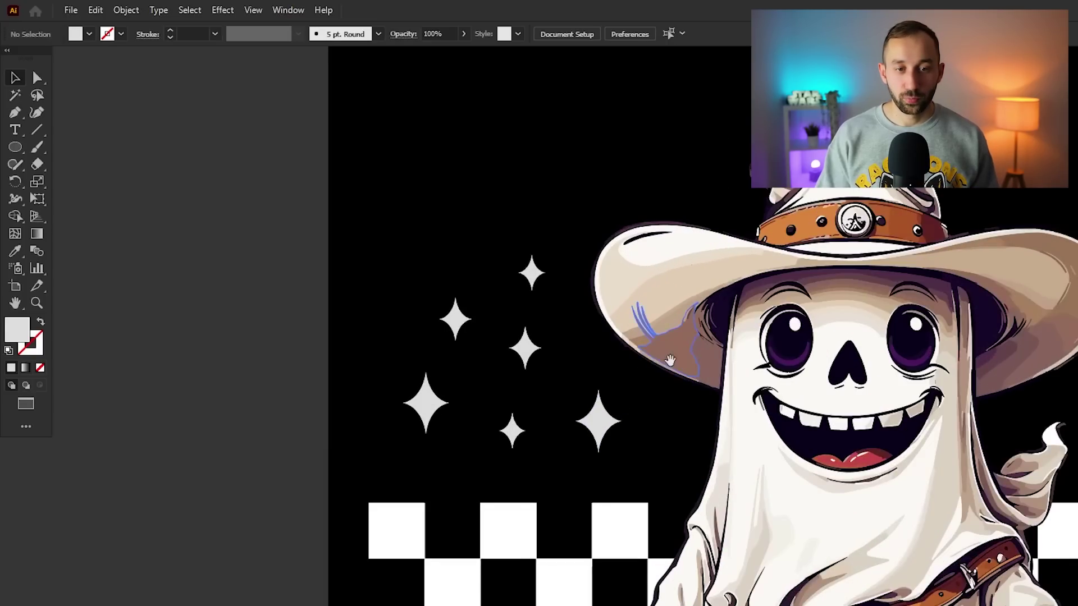
pyautogui.moveTo(664, 358); pyautogui.dragTo(472, 343)
pyautogui.moveTo(190, 217); pyautogui.dragTo(1014, 396)
pyautogui.keyDown('shift'); pyautogui.click(417, 414); pyautogui.keyUp('shift')
pyautogui.scroll(-2, 959, 530)
pyautogui.scroll(3, 1069, 474)
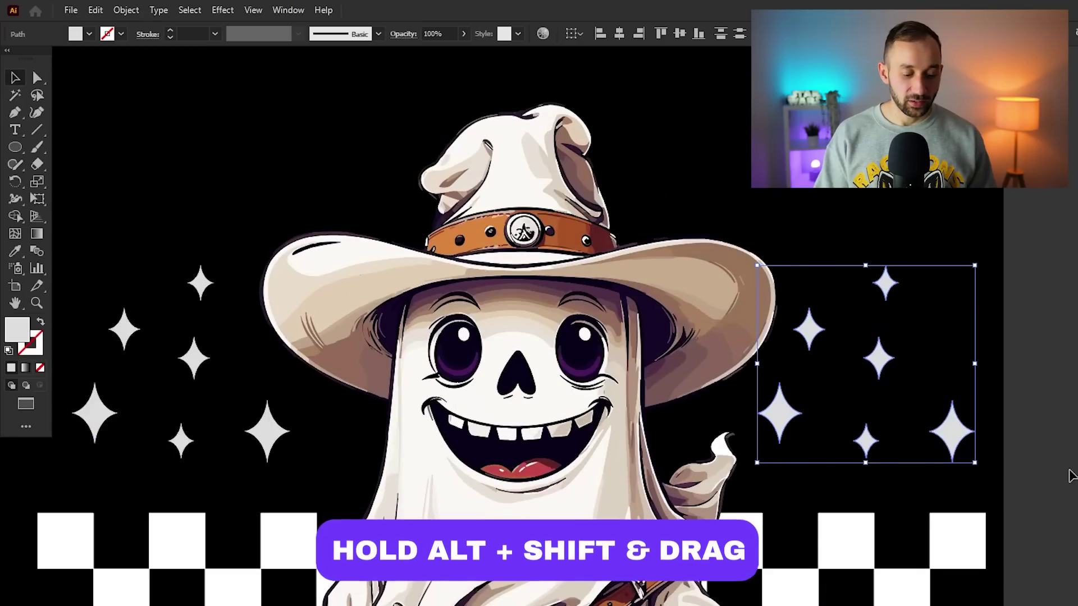
pyautogui.press('o')
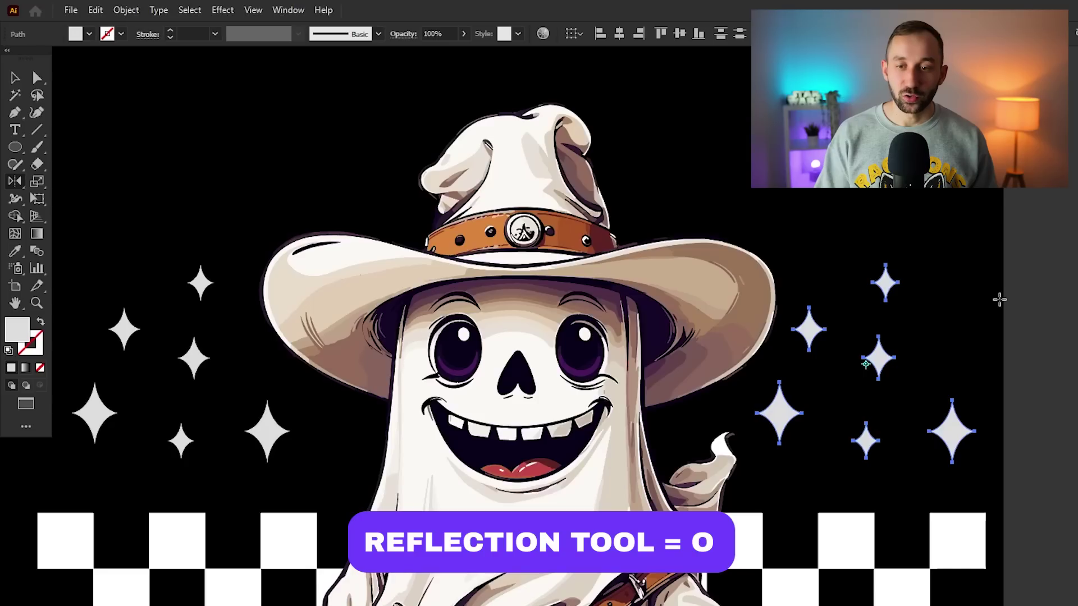
pyautogui.moveTo(1000, 298); pyautogui.dragTo(770, 248)
pyautogui.click(13, 79)
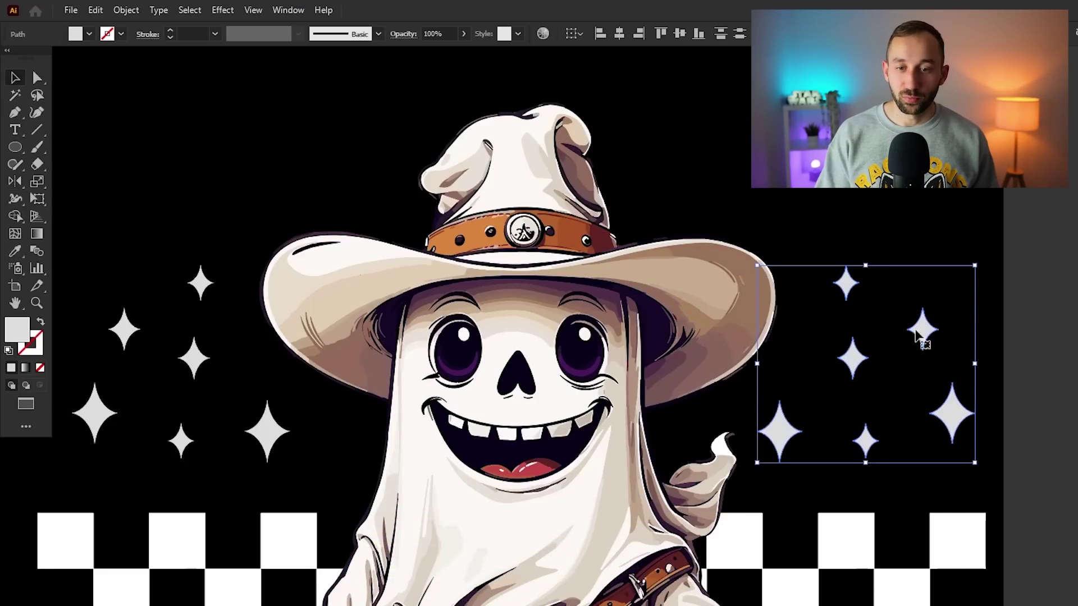
pyautogui.click(1053, 289)
pyautogui.scroll(-5, 1053, 289)
# Nudge the right-hand stars slightly to the left
pyautogui.scroll(5, 999, 288)
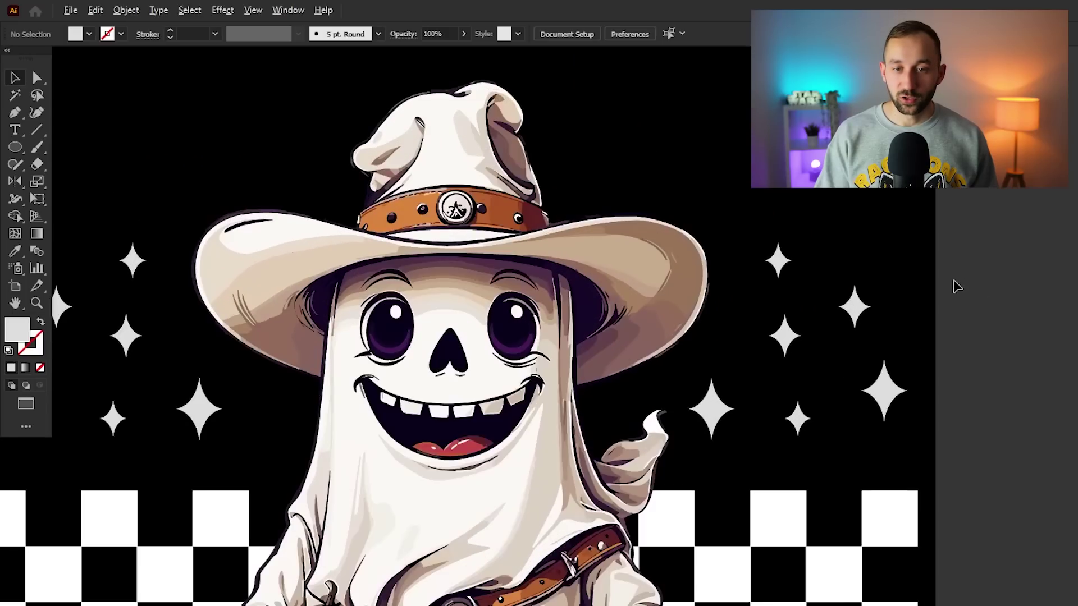
pyautogui.moveTo(711, 216); pyautogui.dragTo(934, 434)
pyautogui.scroll(2, 926, 438)
pyautogui.moveTo(895, 403); pyautogui.dragTo(891, 399)
pyautogui.click(971, 392)
# Expand the warped BOO HAW envelope into plain shapes with Object > Expand
pyautogui.scroll(-4, 971, 392)
pyautogui.scroll(-2, 948, 320)
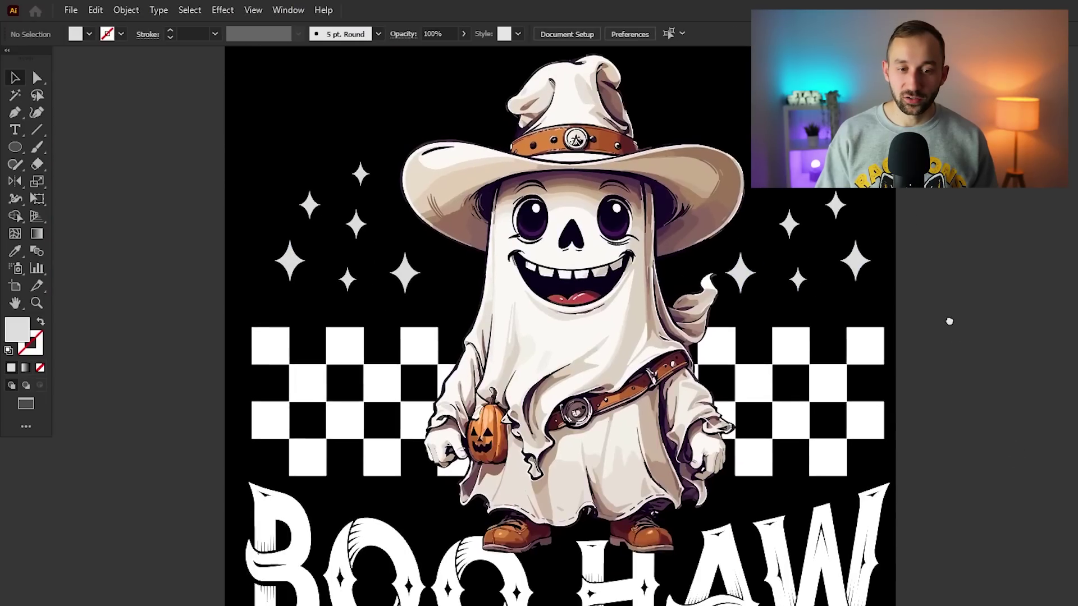
pyautogui.scroll(-2, 953, 327)
pyautogui.scroll(5, 862, 430)
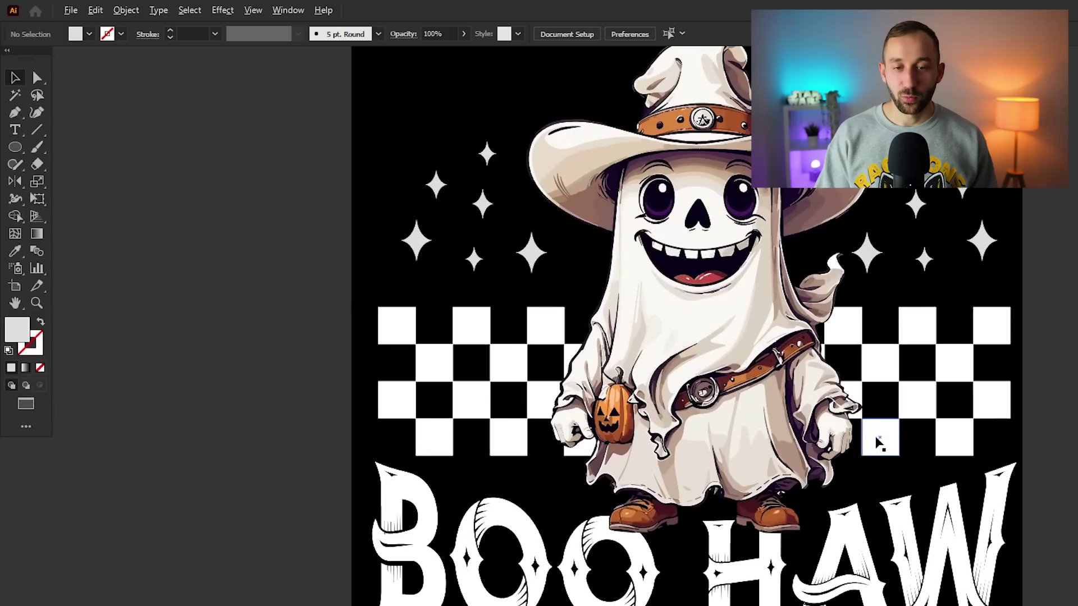
pyautogui.scroll(2, 607, 364)
pyautogui.hscroll(3, 607, 364)
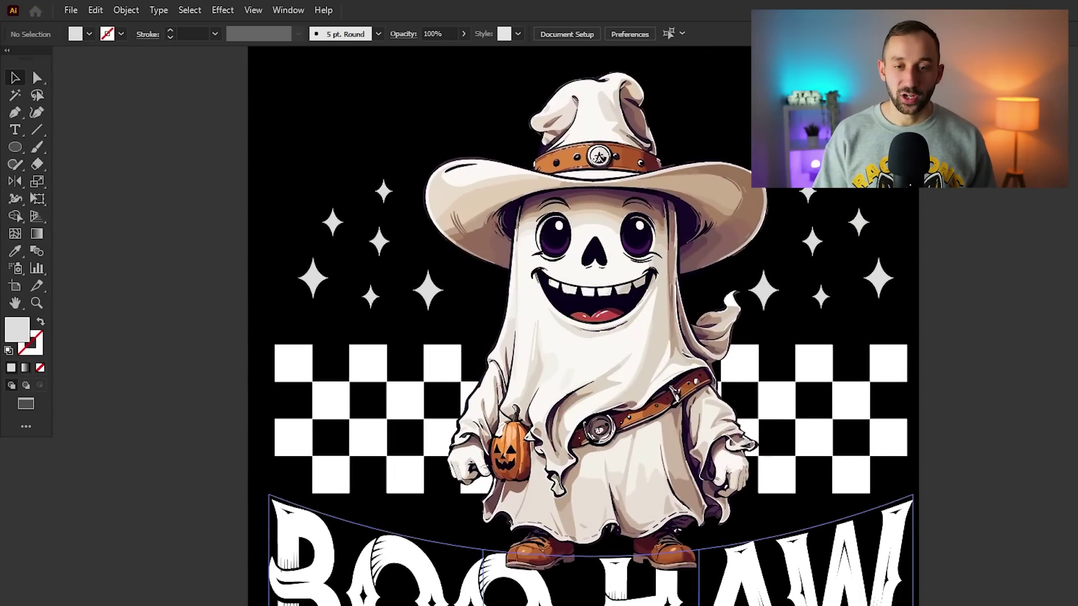
pyautogui.moveTo(999, 565); pyautogui.dragTo(958, 527)
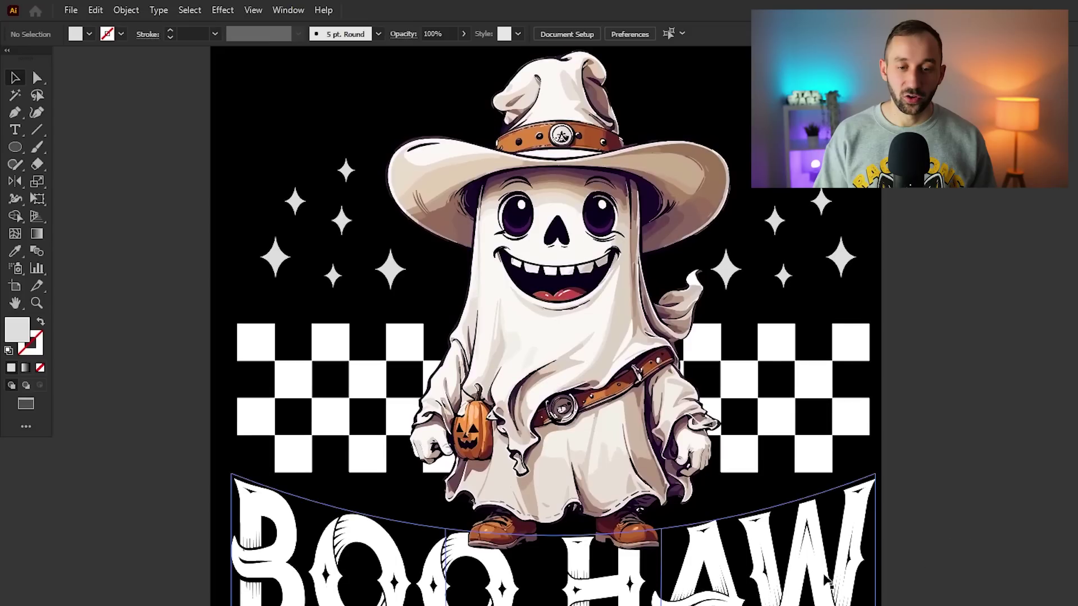
pyautogui.click(830, 589)
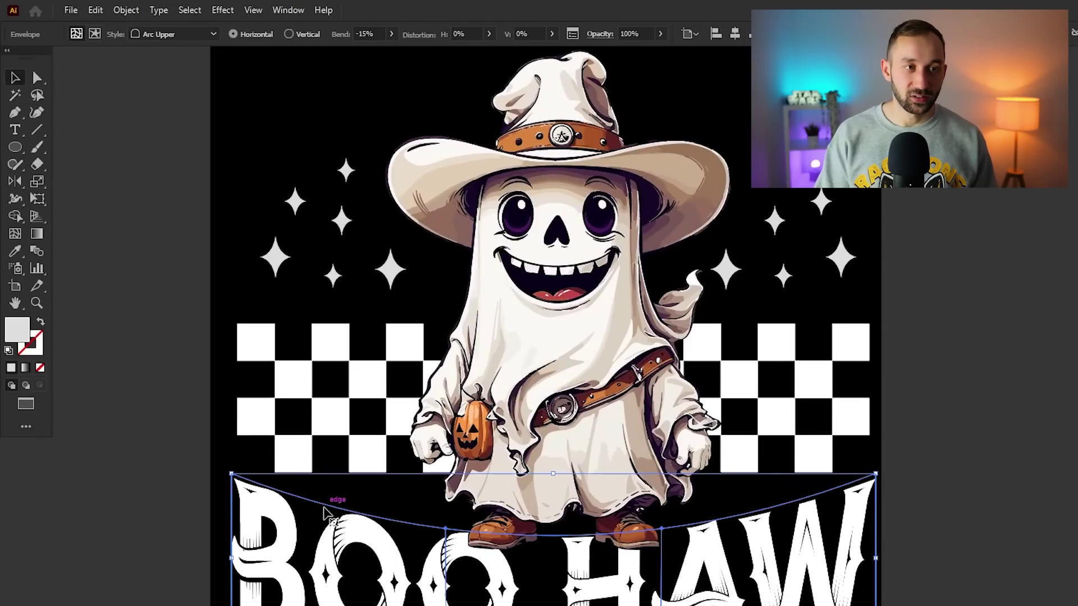
pyautogui.click(126, 10)
pyautogui.click(174, 201)
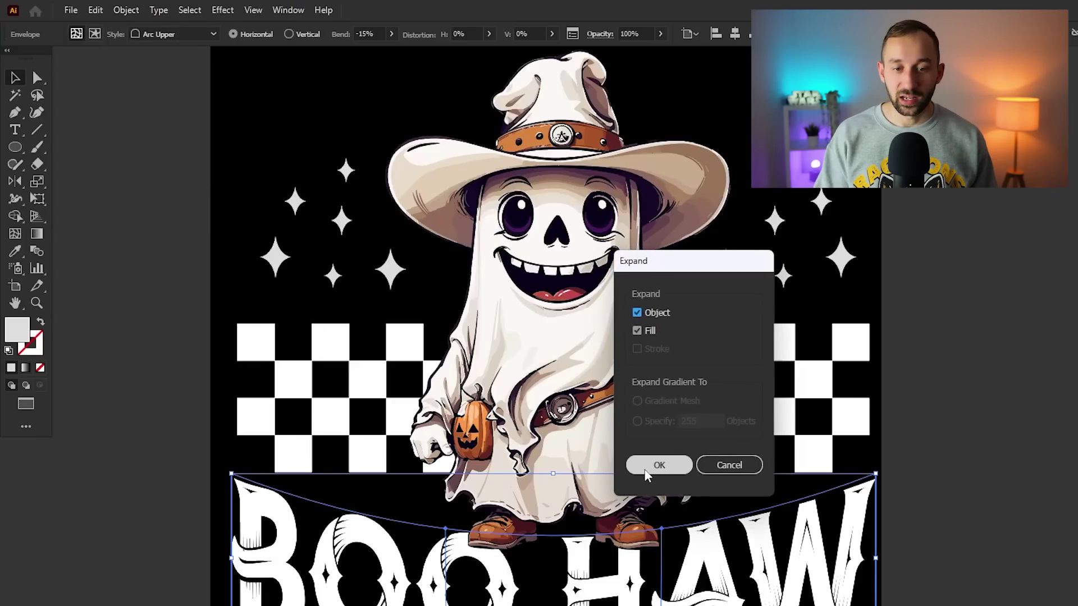
pyautogui.click(647, 474)
pyautogui.click(886, 412)
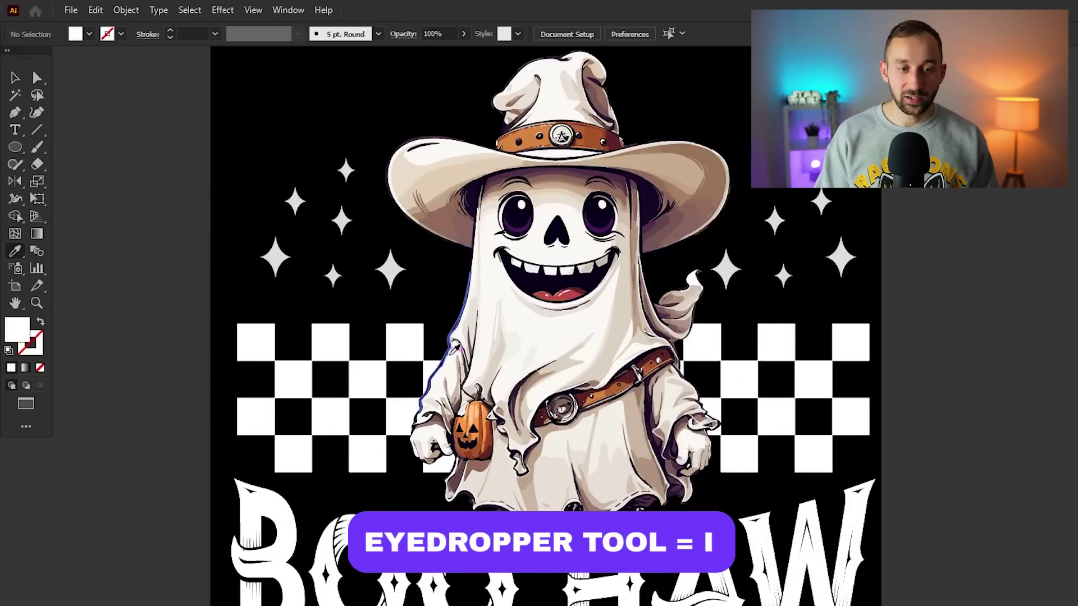
# Sample the pumpkin's orange with the Eyedropper and apply it to the first O and the A
pyautogui.scroll(8, 493, 363)
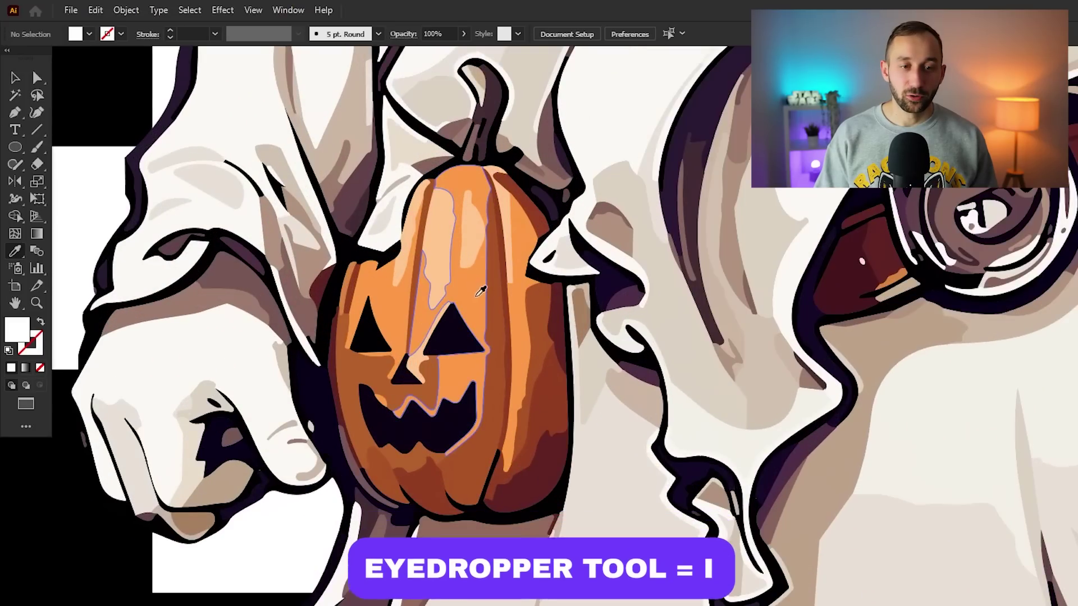
pyautogui.scroll(2, 505, 292)
pyautogui.scroll(2, 524, 294)
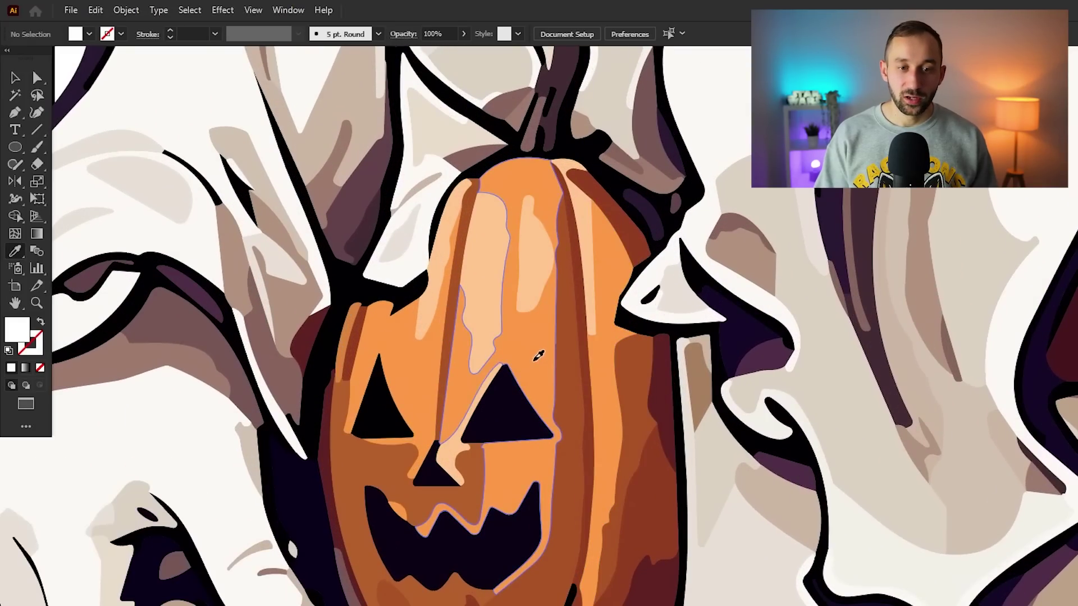
pyautogui.click(539, 355)
pyautogui.scroll(-4, 545, 351)
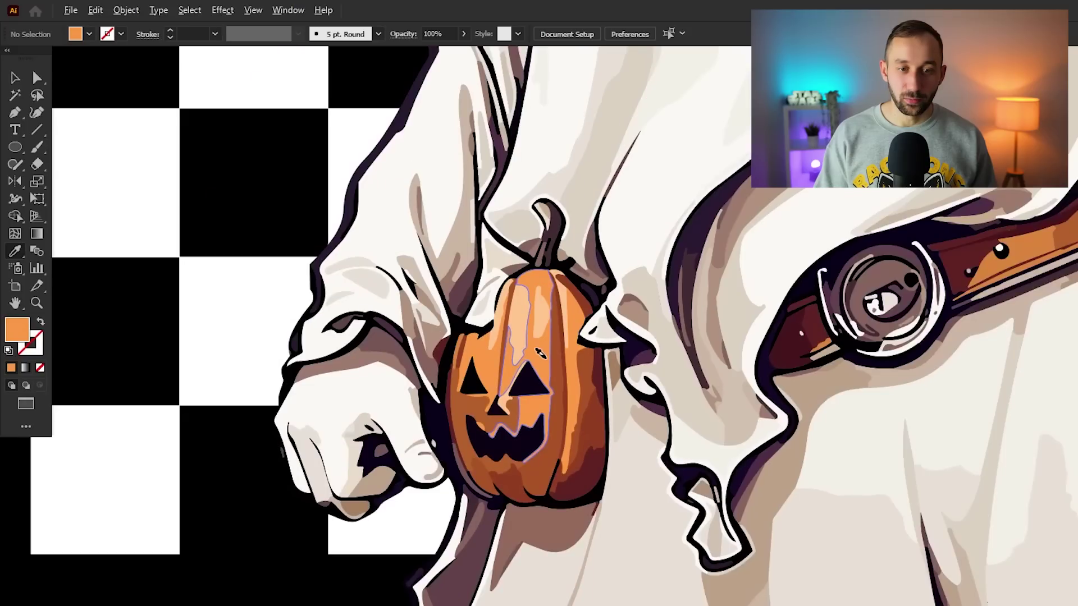
pyautogui.scroll(-6, 590, 337)
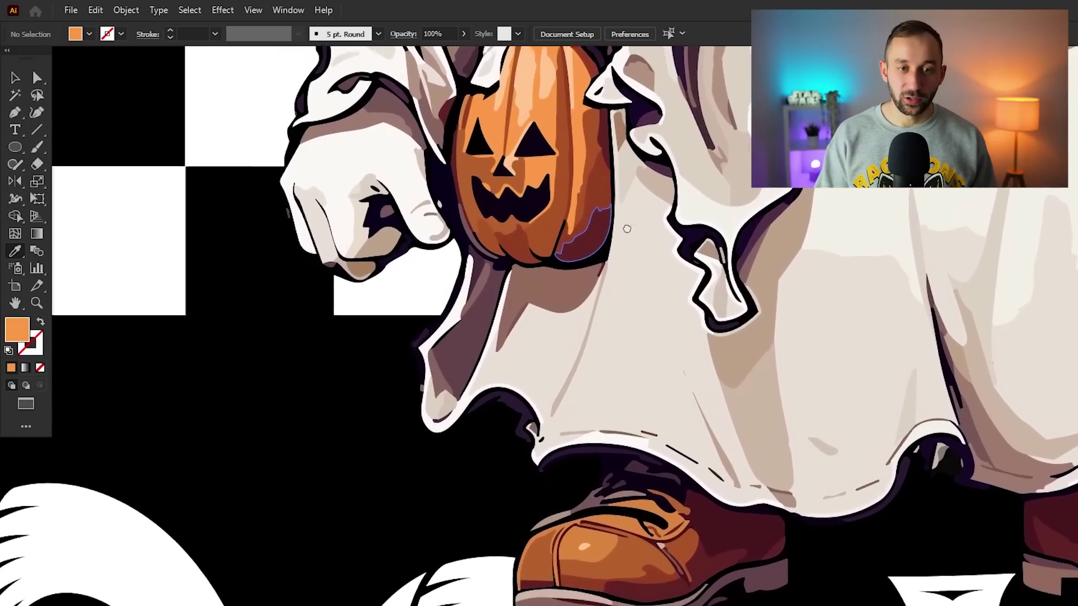
pyautogui.hscroll(3, 675, 372)
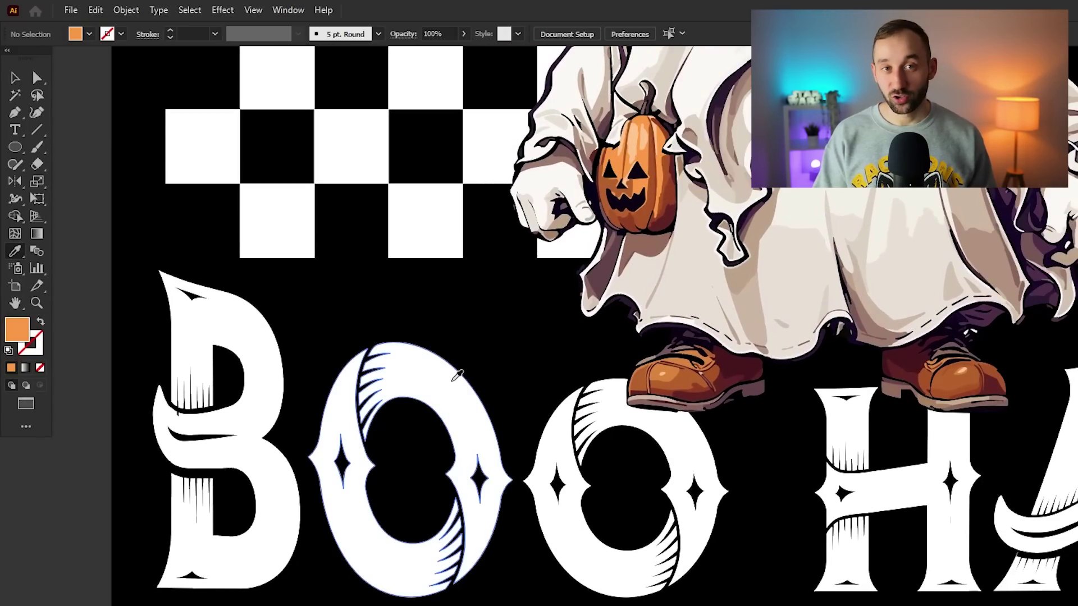
pyautogui.keyDown('alt'); pyautogui.click(435, 388); pyautogui.keyUp('alt')
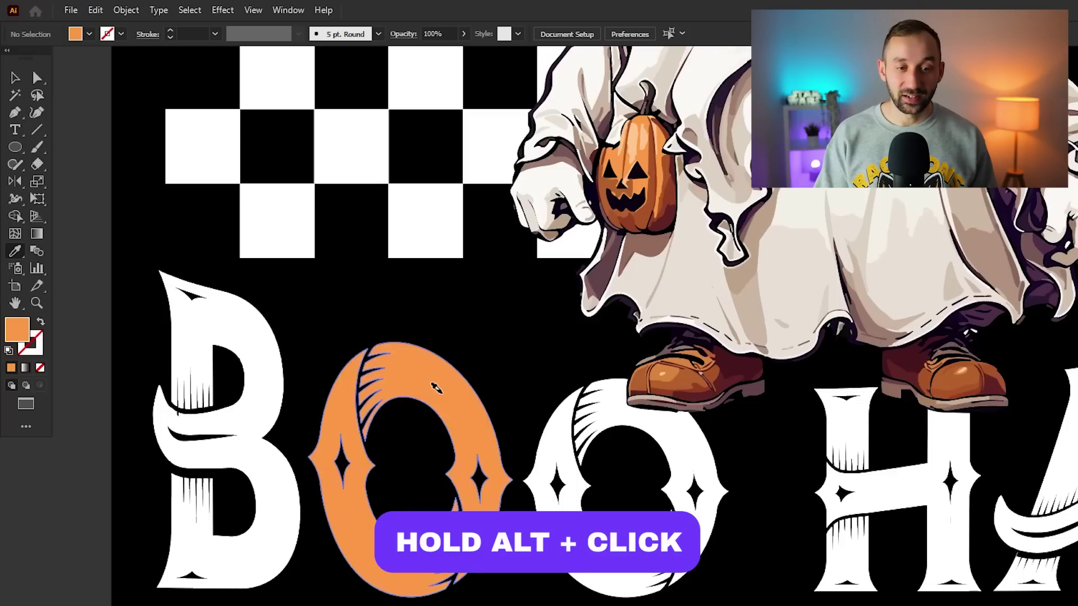
pyautogui.scroll(-2, 447, 387)
pyautogui.hscroll(5, 713, 455)
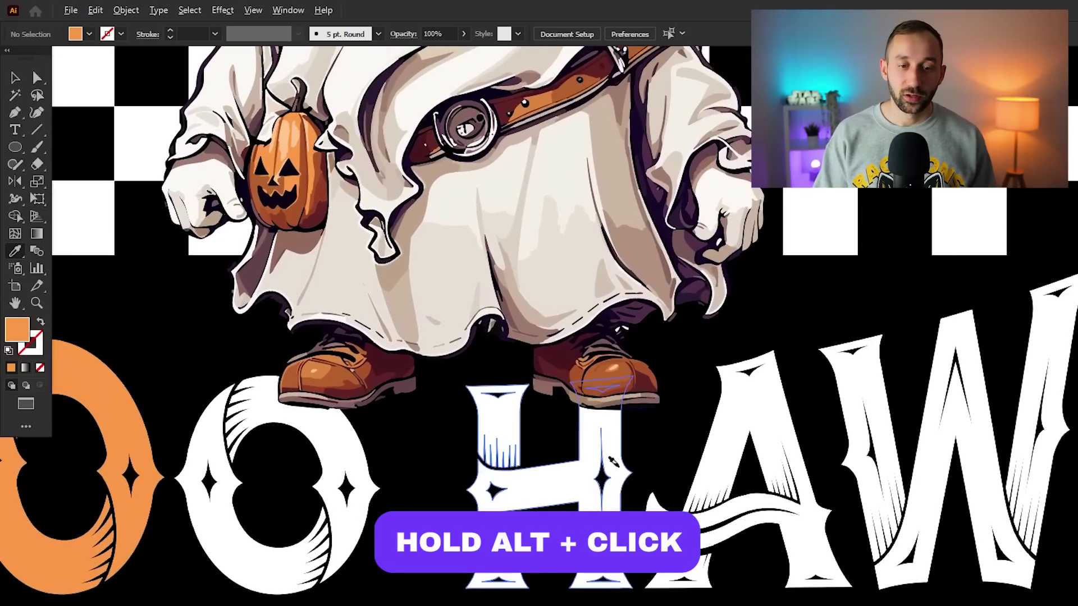
pyautogui.keyDown('alt'); pyautogui.click(716, 455); pyautogui.keyUp('alt')
pyautogui.hscroll(-2, 713, 455)
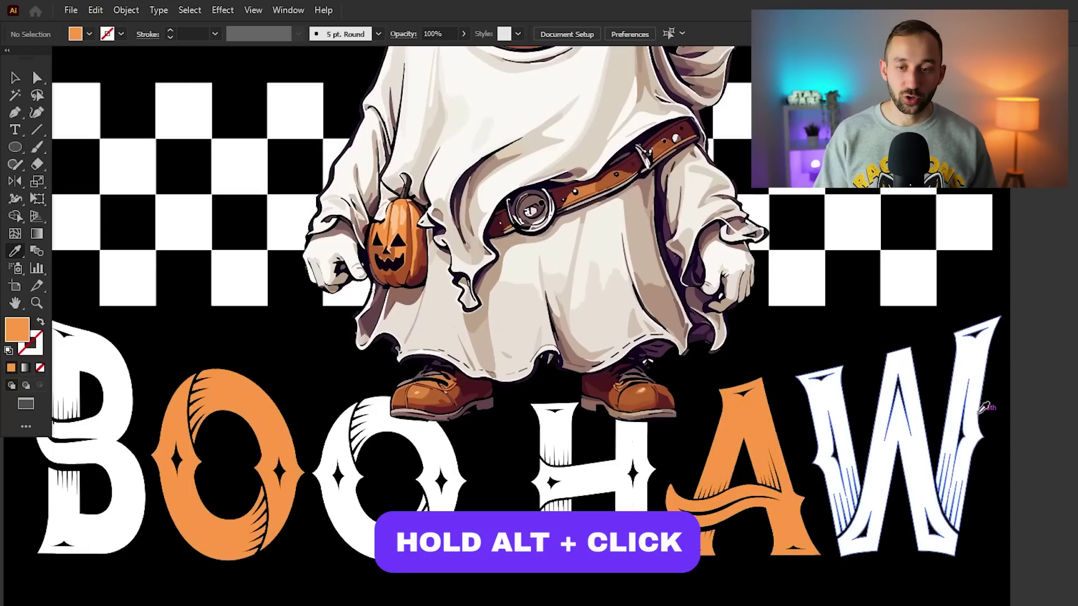
pyautogui.scroll(4, 842, 337)
pyautogui.hscroll(-1, 842, 337)
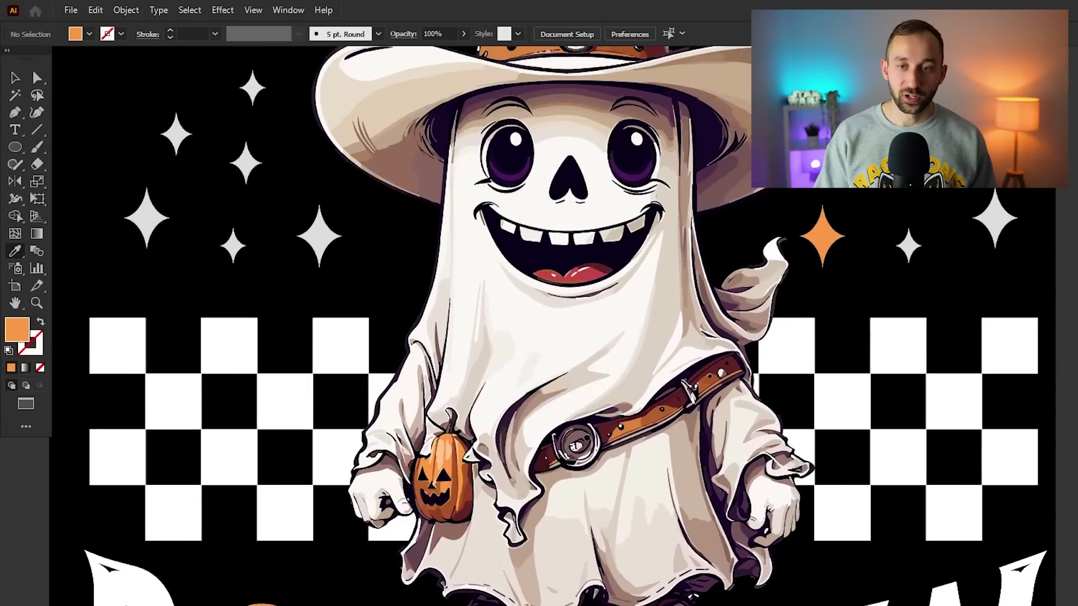
pyautogui.scroll(2, 375, 200)
pyautogui.hscroll(-2, 375, 200)
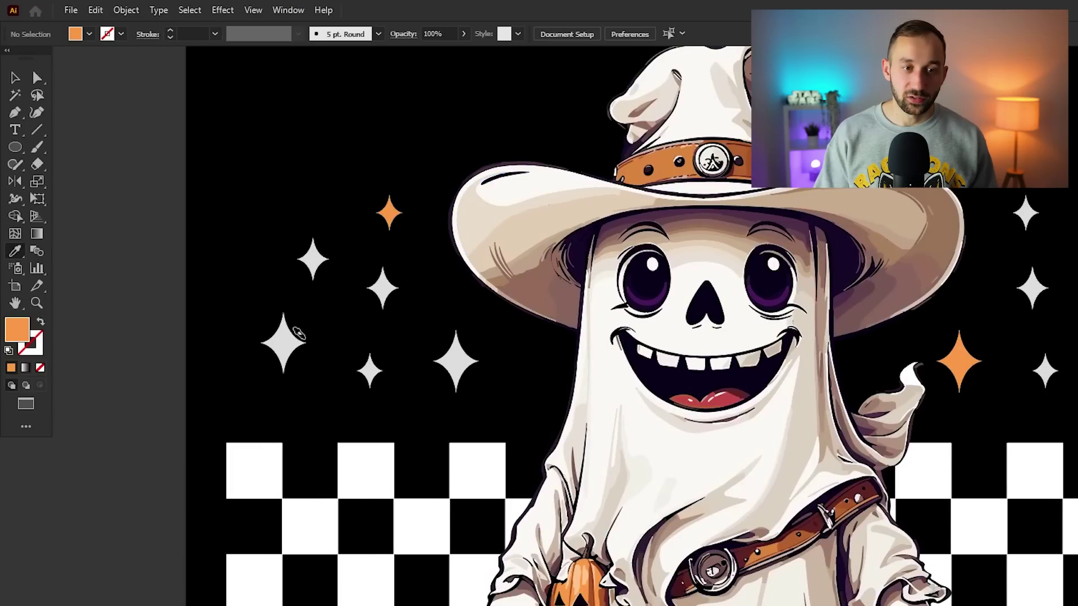
pyautogui.keyDown('alt'); pyautogui.scroll(-2, 292, 341); pyautogui.keyUp('alt')
pyautogui.scroll(-2, 511, 462)
pyautogui.keyDown('alt'); pyautogui.scroll(1, 876, 594); pyautogui.keyUp('alt')
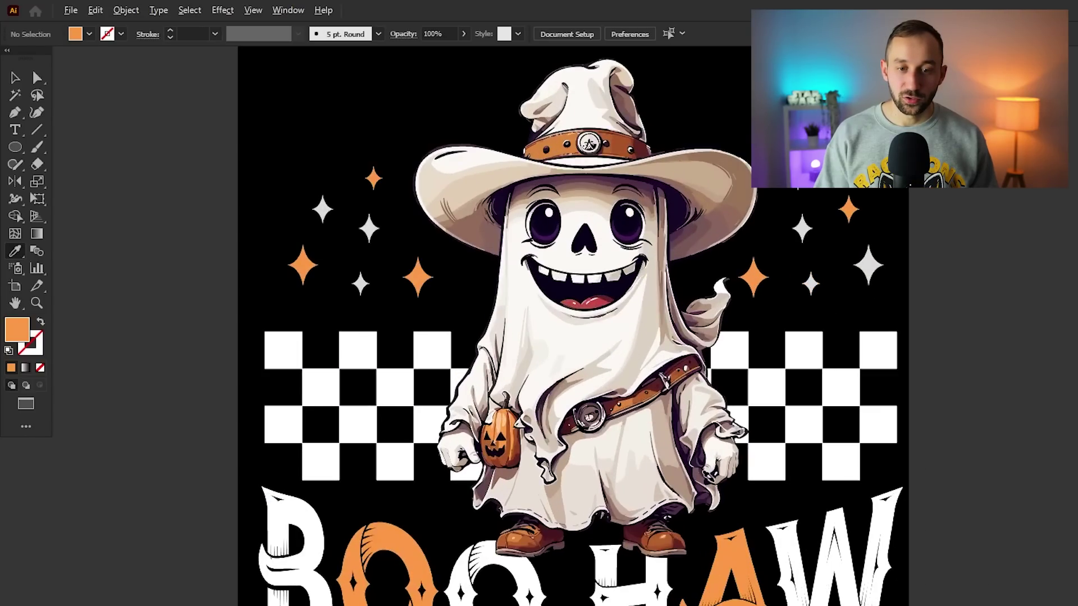
pyautogui.keyDown('alt'); pyautogui.scroll(5, 623, 400); pyautogui.keyUp('alt')
# Sample the light beige of the ghost's sheet and fill the second O with it
pyautogui.keyDown('alt'); pyautogui.scroll(4, 619, 232); pyautogui.keyUp('alt')
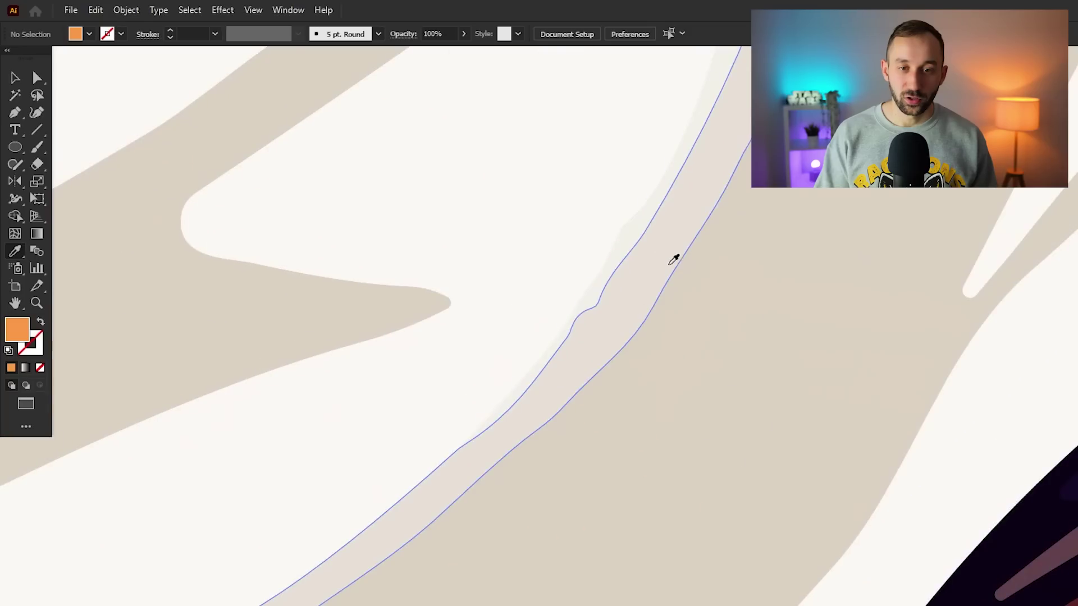
pyautogui.click(657, 265)
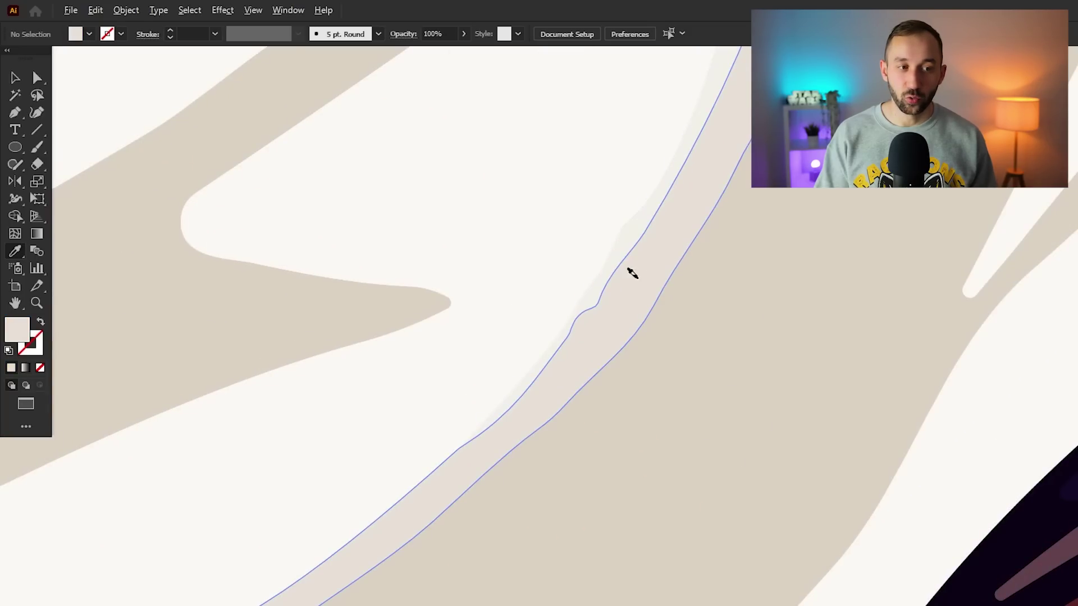
pyautogui.keyDown('alt'); pyautogui.scroll(-6, 631, 272); pyautogui.keyUp('alt')
pyautogui.moveTo(893, 562); pyautogui.dragTo(844, 451)
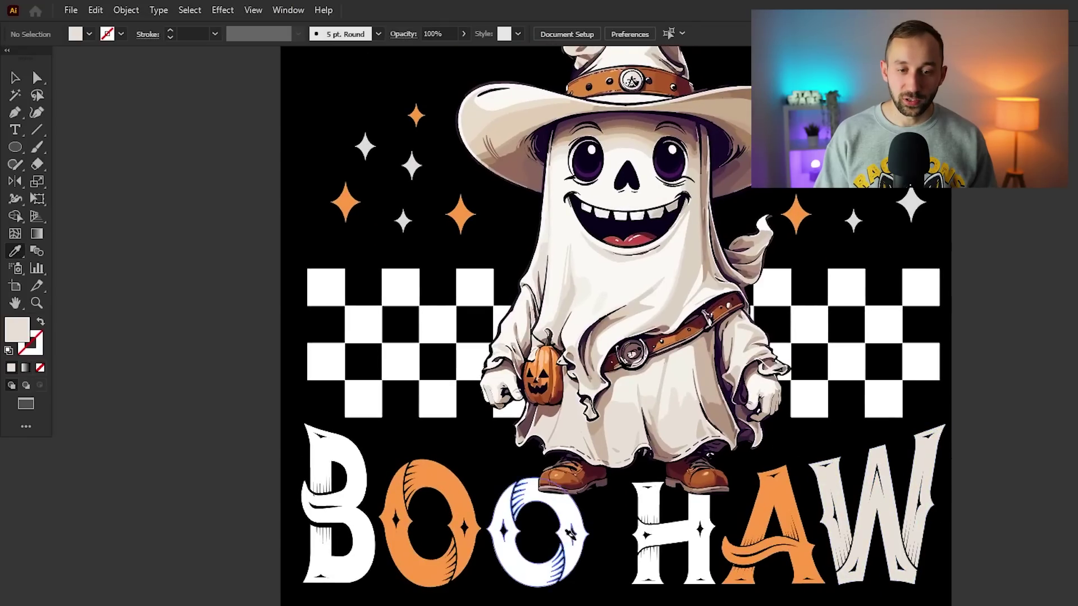
pyautogui.keyDown('alt'); pyautogui.click(520, 553); pyautogui.keyUp('alt')
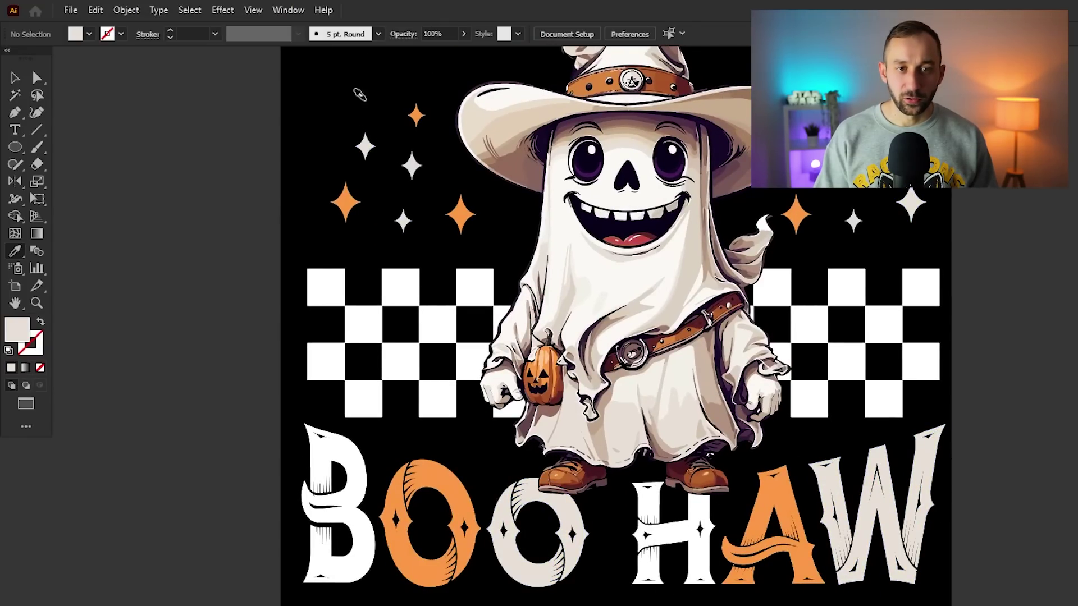
pyautogui.keyDown('alt'); pyautogui.scroll(6, 337, 116); pyautogui.keyUp('alt')
pyautogui.keyDown('alt'); pyautogui.scroll(-3, 337, 115); pyautogui.keyUp('alt')
pyautogui.keyDown('alt'); pyautogui.scroll(3, 393, 202); pyautogui.keyUp('alt')
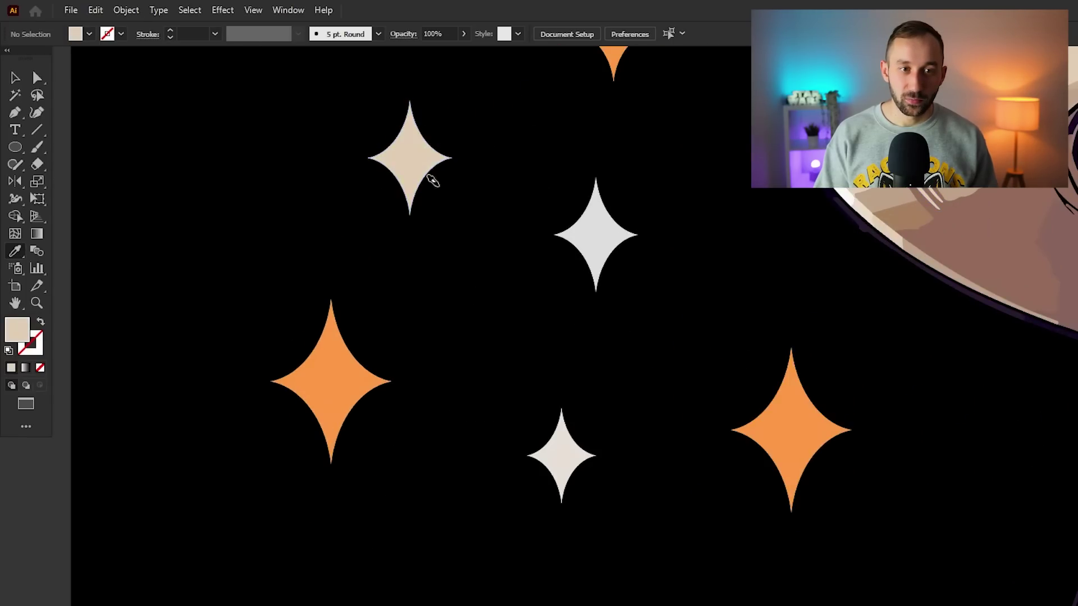
pyautogui.keyDown('alt'); pyautogui.scroll(-4, 440, 212); pyautogui.keyUp('alt')
pyautogui.keyDown('alt'); pyautogui.scroll(-3, 932, 578); pyautogui.keyUp('alt')
pyautogui.keyDown('alt'); pyautogui.scroll(4, 977, 525); pyautogui.keyUp('alt')
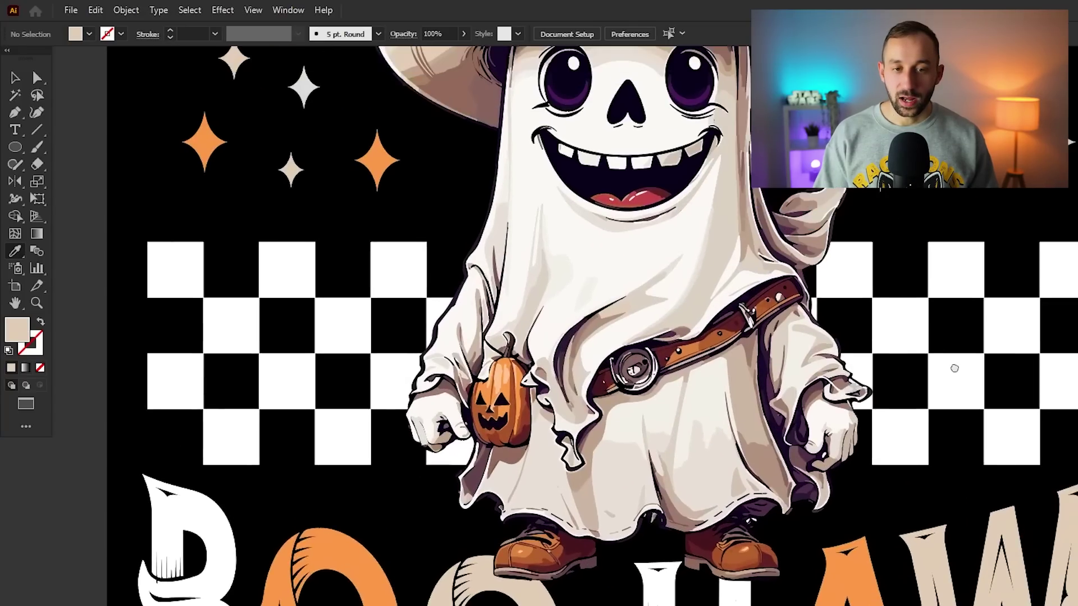
pyautogui.keyDown('alt'); pyautogui.scroll(6, 457, 550); pyautogui.keyUp('alt')
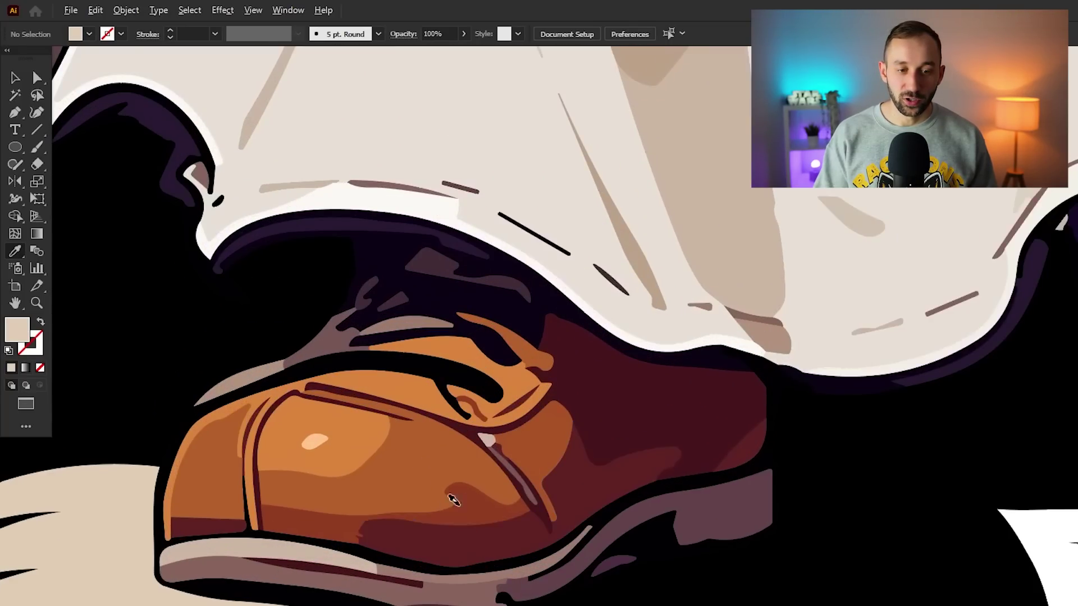
# Sample the boot's reddish-brown and apply it to the H and the B
pyautogui.click(475, 497)
pyautogui.keyDown('alt'); pyautogui.scroll(-6, 474, 497); pyautogui.keyUp('alt')
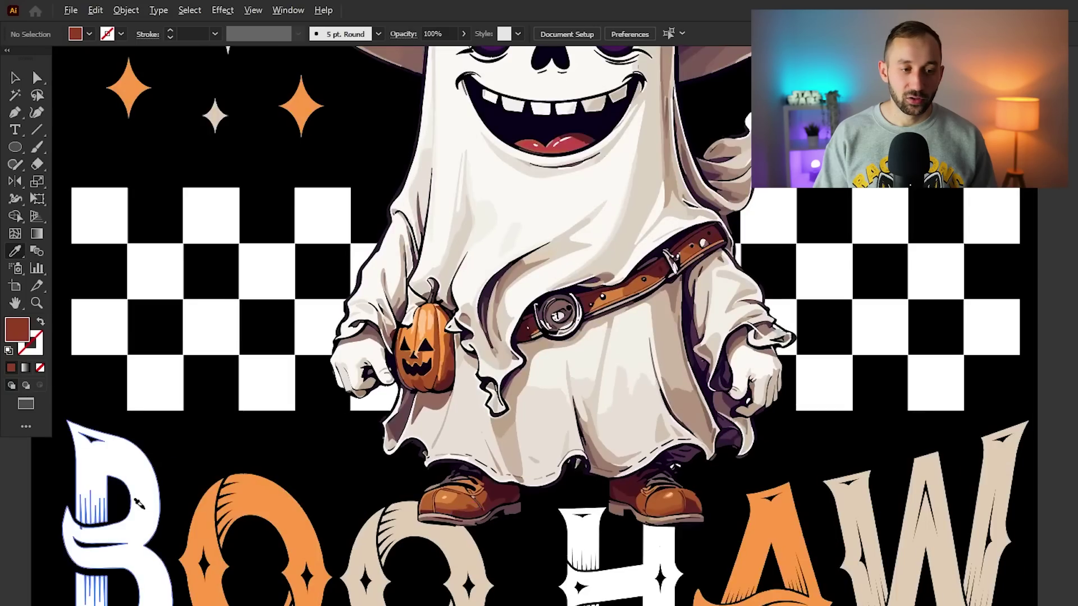
pyautogui.keyDown('alt'); pyautogui.scroll(-4, 936, 580); pyautogui.keyUp('alt')
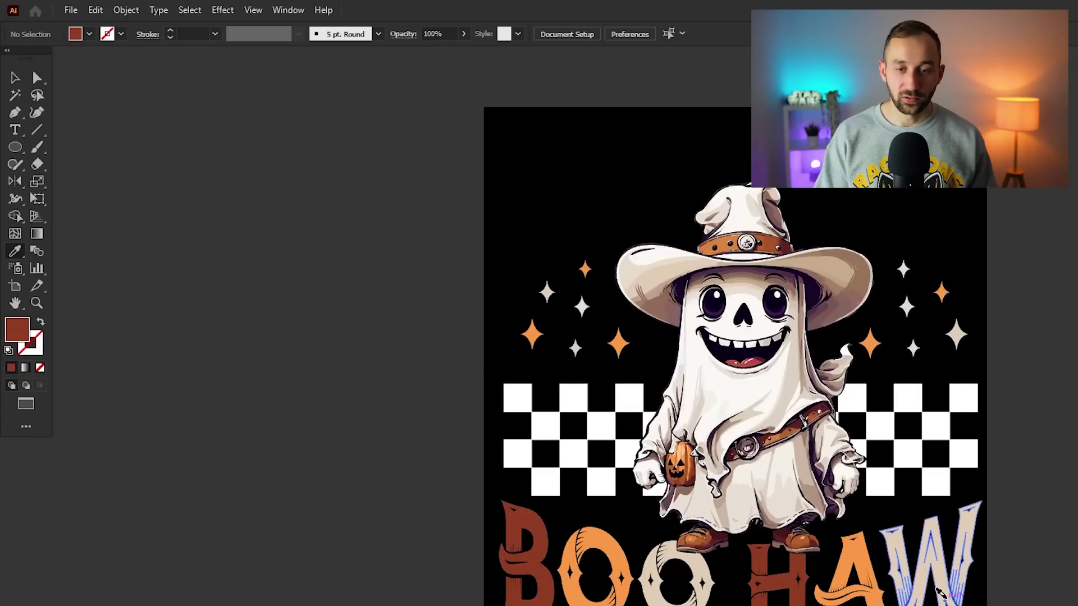
pyautogui.keyDown('alt'); pyautogui.scroll(1, 940, 594); pyautogui.keyUp('alt')
pyautogui.keyDown('alt'); pyautogui.scroll(4, 681, 585); pyautogui.keyUp('alt')
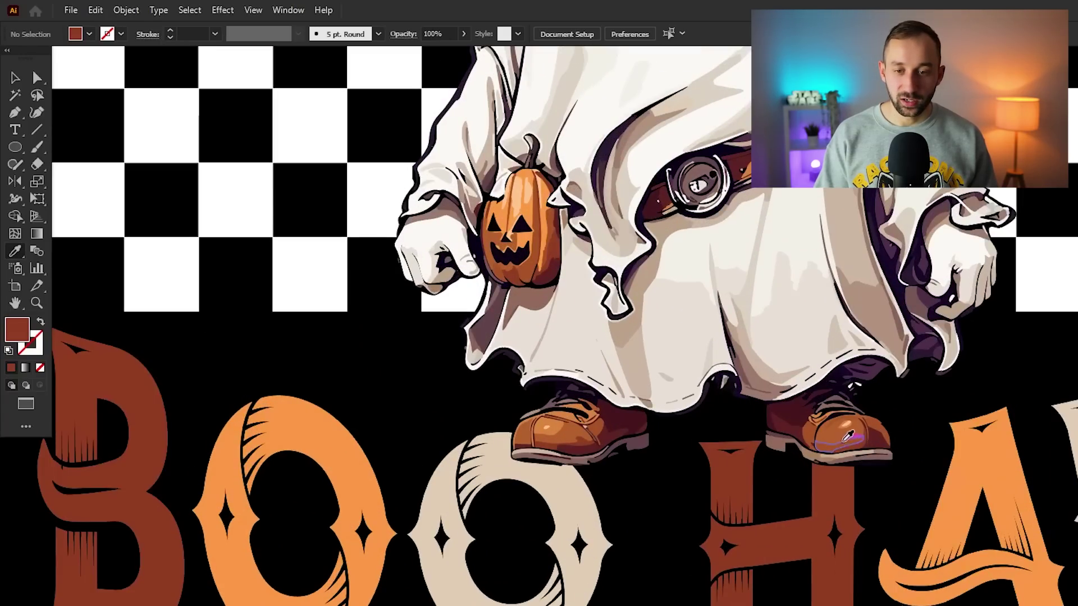
pyautogui.click(846, 435)
pyautogui.keyDown('ctrl'); pyautogui.hscroll(-5, 846, 435); pyautogui.keyUp('ctrl')
pyautogui.keyDown('alt'); pyautogui.click(929, 494); pyautogui.keyUp('alt')
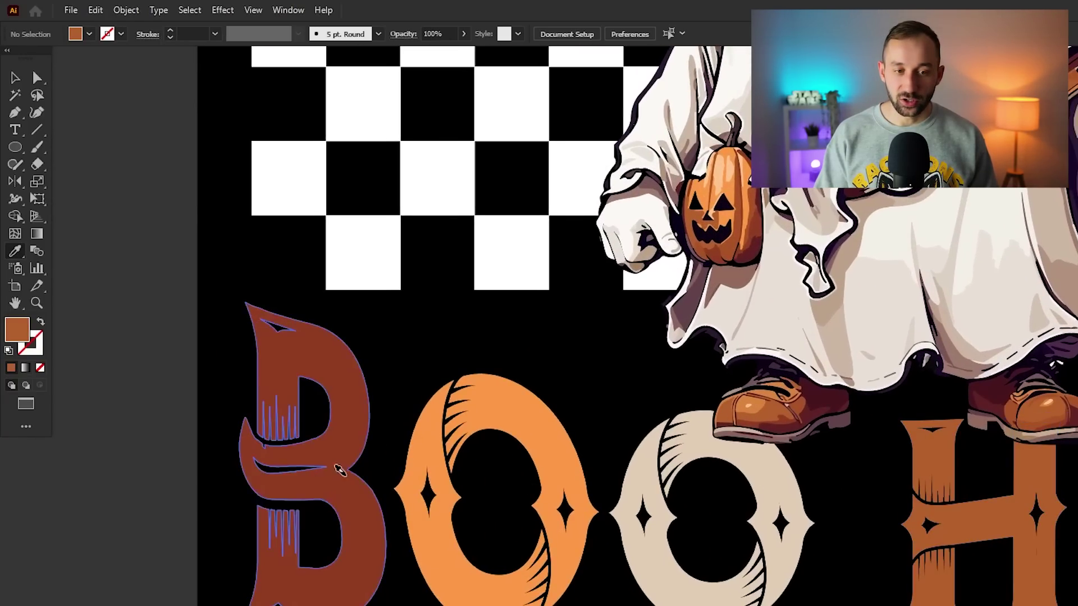
pyautogui.keyDown('alt'); pyautogui.click(341, 468); pyautogui.keyUp('alt')
# Pick up a sparkle's beige, return to the Selection tool and view the whole design
pyautogui.keyDown('alt'); pyautogui.scroll(-2, 340, 468); pyautogui.keyUp('alt')
pyautogui.scroll(5, 539, 337)
pyautogui.keyDown('alt'); pyautogui.scroll(1, 539, 337); pyautogui.keyUp('alt')
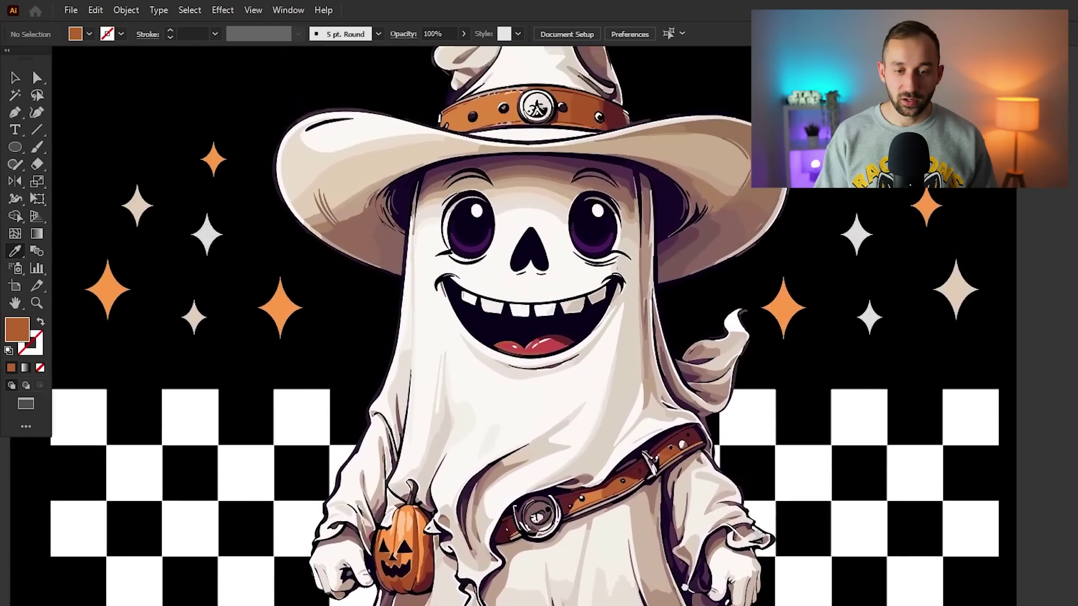
pyautogui.scroll(-3, 818, 211)
pyautogui.scroll(3, 818, 212)
pyautogui.keyDown('alt'); pyautogui.scroll(2, 853, 193); pyautogui.keyUp('alt')
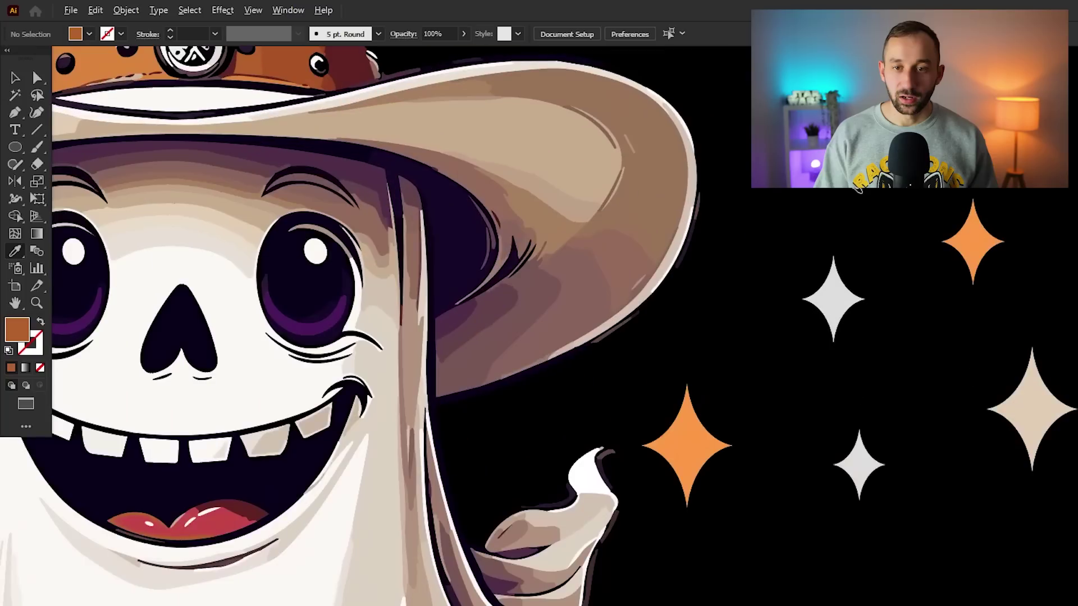
pyautogui.keyDown('alt'); pyautogui.scroll(-2, 696, 424); pyautogui.keyUp('alt')
pyautogui.keyDown('alt'); pyautogui.scroll(-1, 696, 423); pyautogui.keyUp('alt')
pyautogui.click(854, 506)
pyautogui.keyDown('alt'); pyautogui.scroll(-2, 640, 240); pyautogui.keyUp('alt')
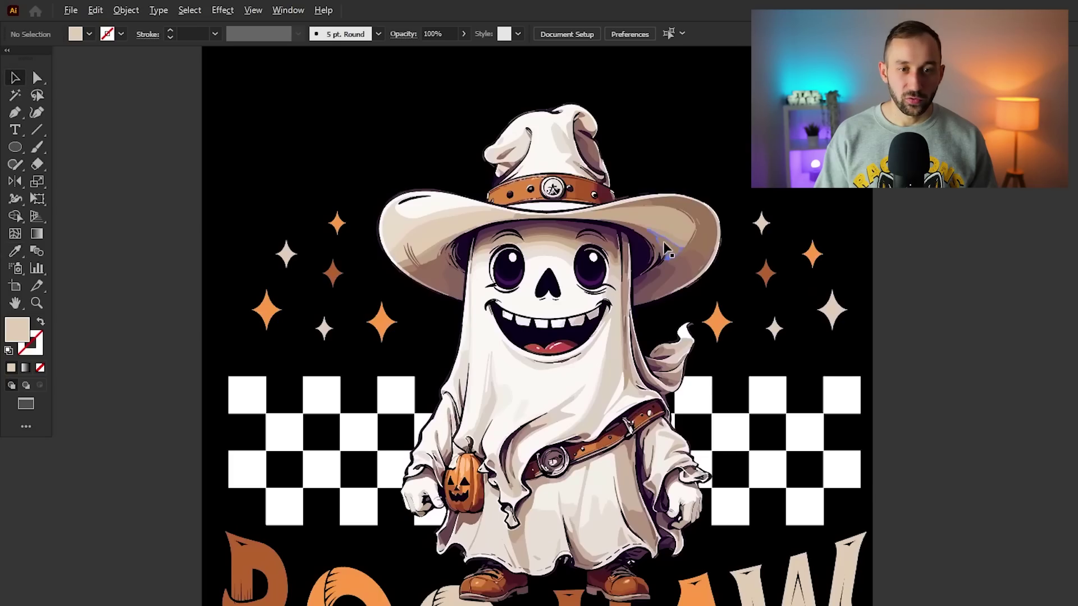
pyautogui.click(14, 78)
pyautogui.keyDown('alt'); pyautogui.scroll(-1, 667, 247); pyautogui.keyUp('alt')
pyautogui.moveTo(994, 290); pyautogui.dragTo(926, 326)
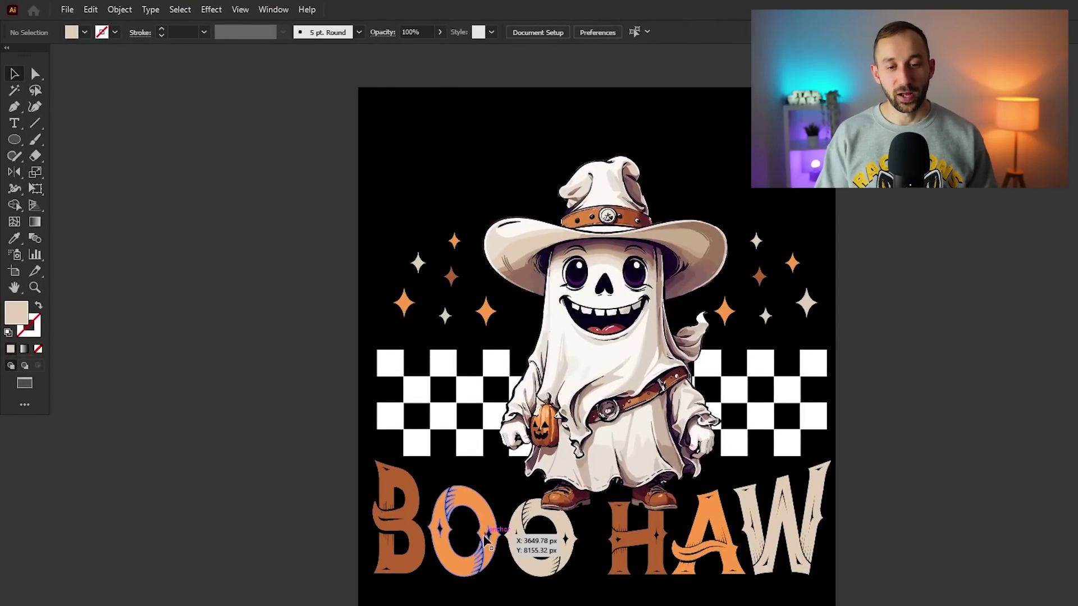
# Ungroup the BOO HAW lettering twice with Ctrl+Shift+G so each letter is separate
pyautogui.hscroll(2, 752, 538)
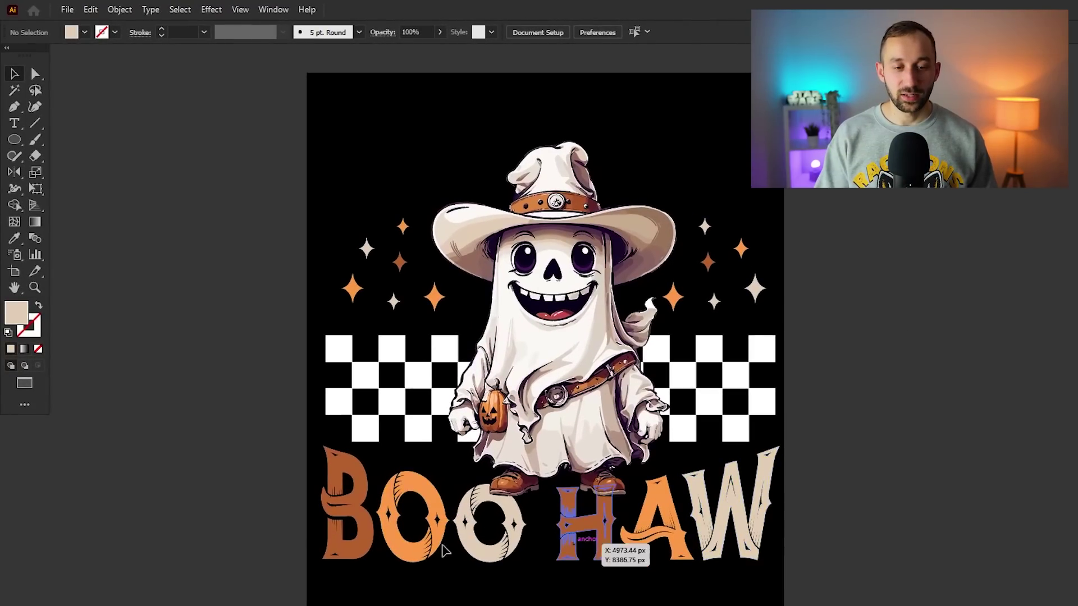
pyautogui.click(447, 546)
pyautogui.scroll(3, 409, 524)
pyautogui.scroll(-1, 663, 525)
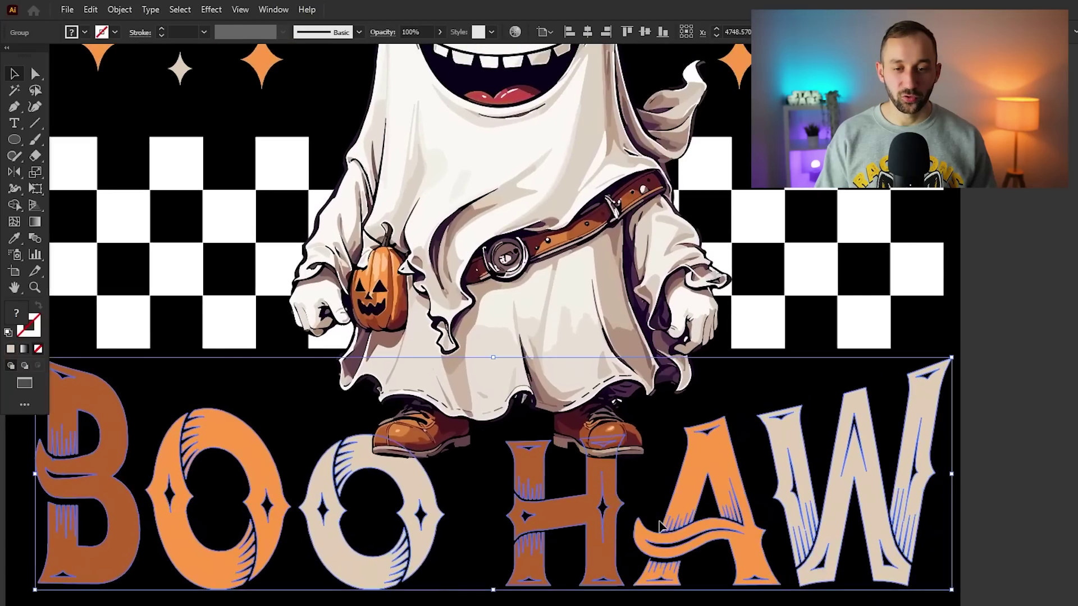
pyautogui.hscroll(-3, 566, 514)
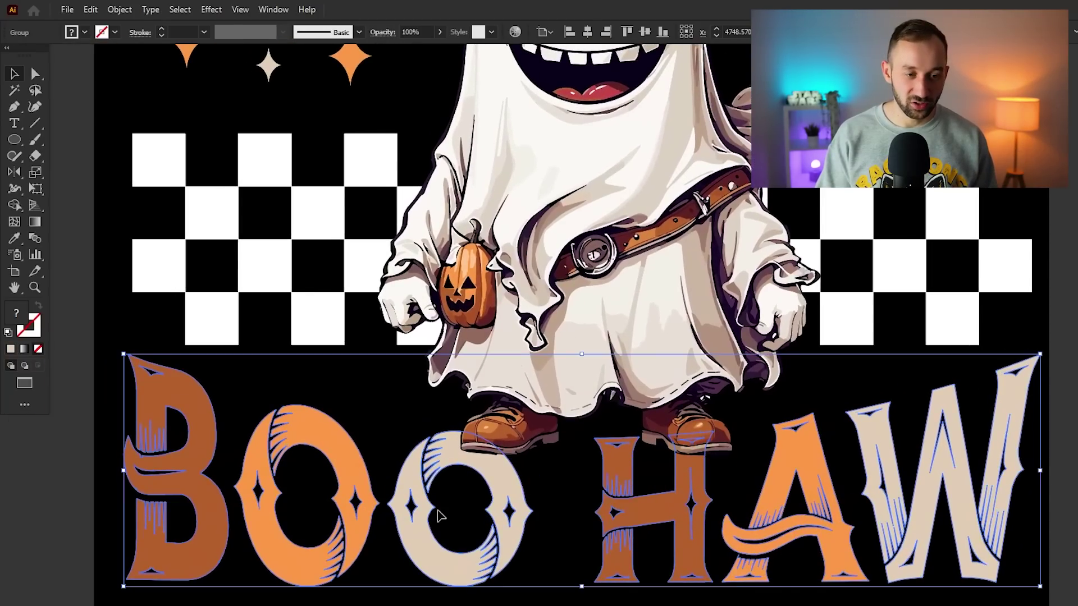
pyautogui.hotkey('ctrl', 'shift', 'g')
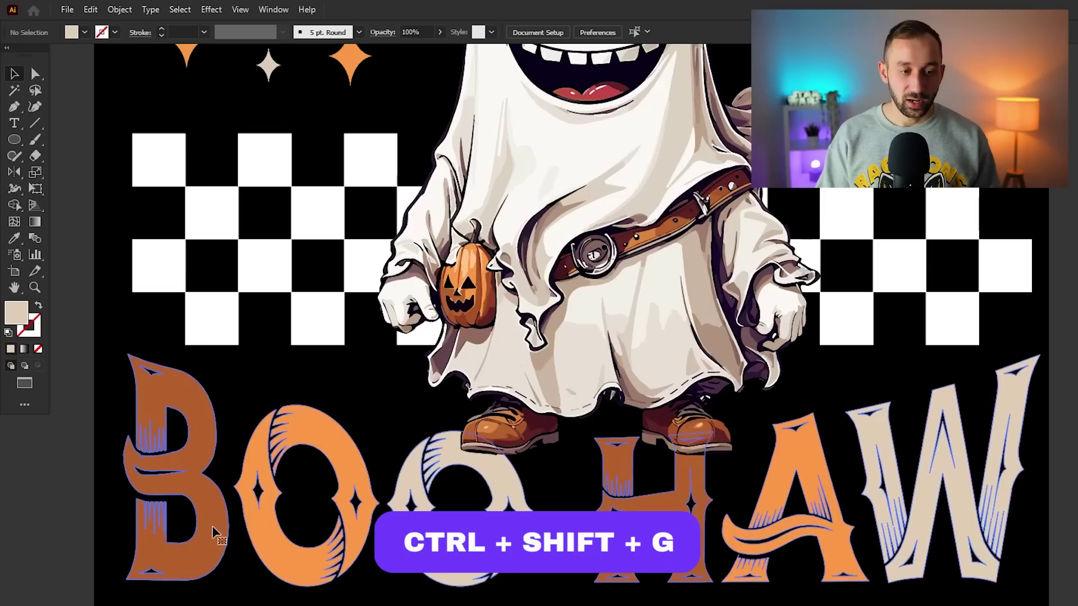
pyautogui.click(145, 511)
pyautogui.hotkey('ctrl', 'shift', 'g')
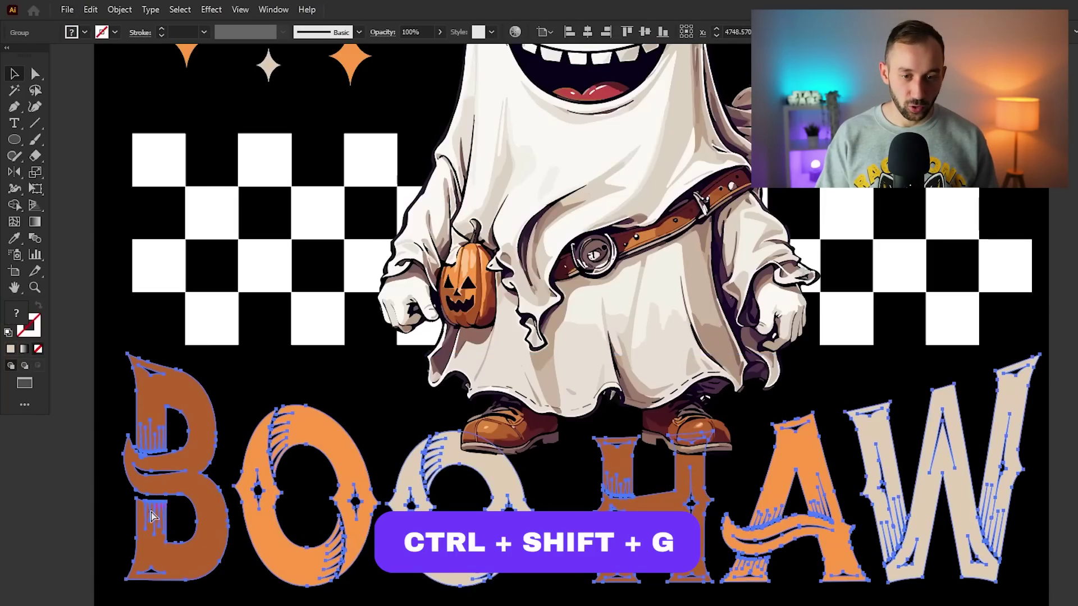
# Nudge the letter B into position and tilt it about 4° counter-clockwise
pyautogui.click(150, 519)
pyautogui.moveTo(220, 487); pyautogui.dragTo(367, 460)
pyautogui.scroll(3, 368, 460)
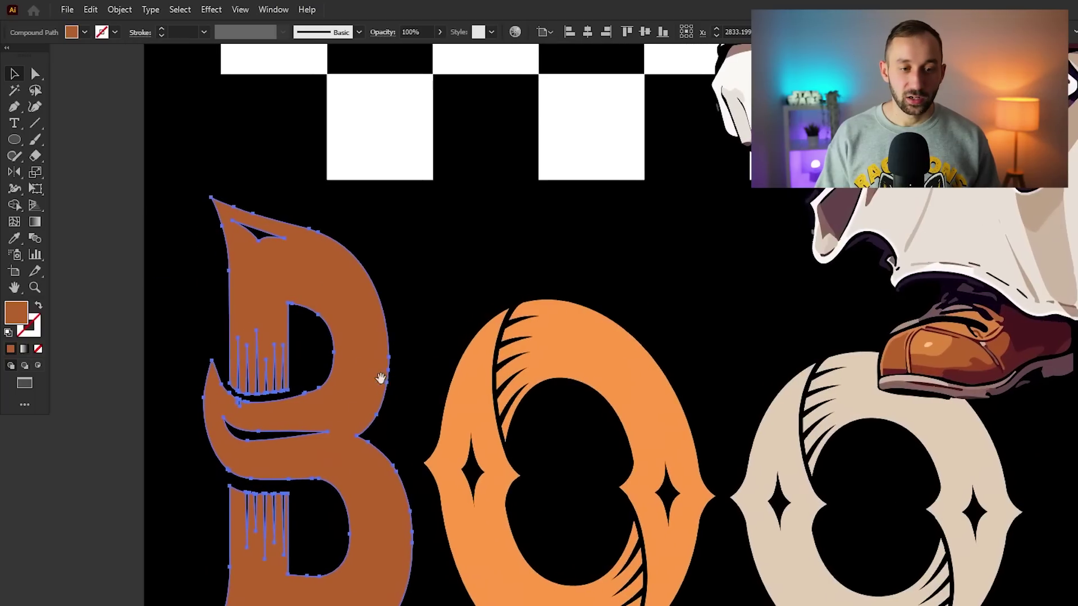
pyautogui.moveTo(379, 378)
pyautogui.mouseDown()
pyautogui.moveTo(355, 366)
pyautogui.moveTo(365, 371)
pyautogui.mouseUp()
pyautogui.moveTo(402, 197); pyautogui.dragTo(392, 178)
# Tilt the orange O slightly clockwise and lower it, then raise the beige O a little
pyautogui.scroll(2, 645, 361)
pyautogui.click(428, 429)
pyautogui.click(17, 172)
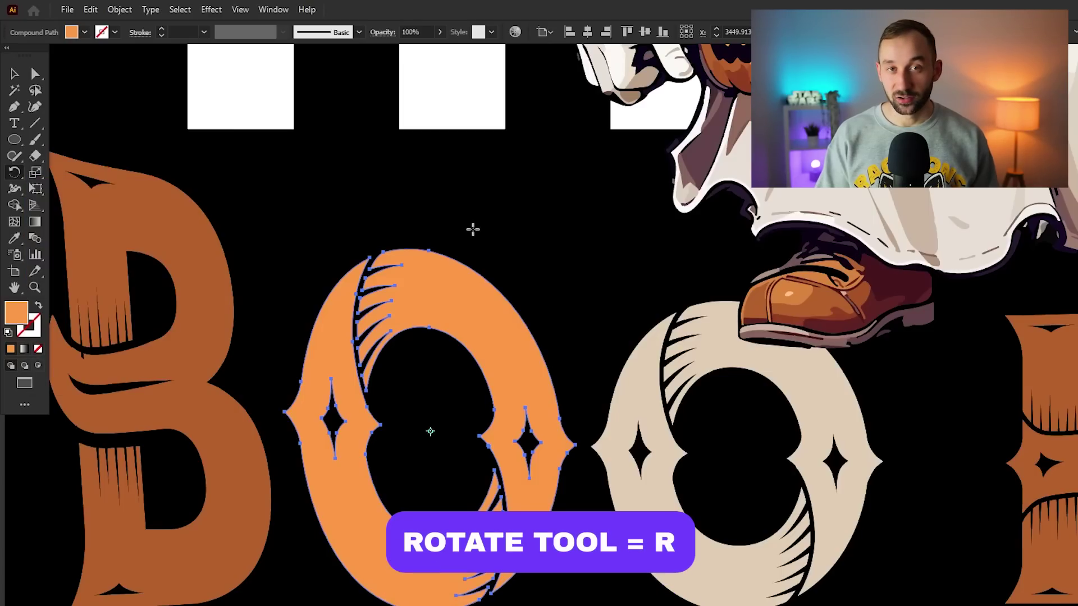
pyautogui.moveTo(469, 222); pyautogui.dragTo(513, 210)
pyautogui.press('v')
pyautogui.moveTo(516, 329); pyautogui.dragTo(520, 386)
pyautogui.moveTo(688, 385); pyautogui.dragTo(686, 366)
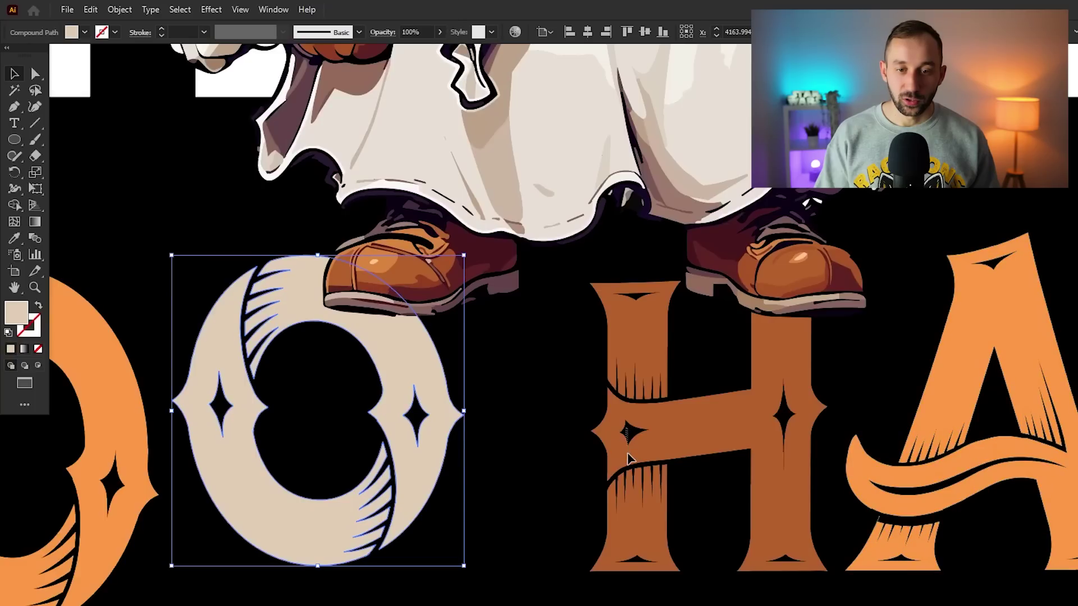
# Tilt the H about 6 degrees and shift it slightly left
pyautogui.click(686, 445)
pyautogui.press('r')
pyautogui.moveTo(881, 397)
pyautogui.mouseDown()
pyautogui.moveTo(880, 373)
pyautogui.moveTo(882, 393)
pyautogui.mouseUp()
pyautogui.press('v')
pyautogui.moveTo(804, 409); pyautogui.dragTo(775, 400)
# Tilt the A slightly clockwise and give the W a slight tilt
pyautogui.hotkey('ctrl', 'shift', 'a')
pyautogui.moveTo(1067, 589); pyautogui.dragTo(502, 562)
pyautogui.click(522, 465)
pyautogui.press('r')
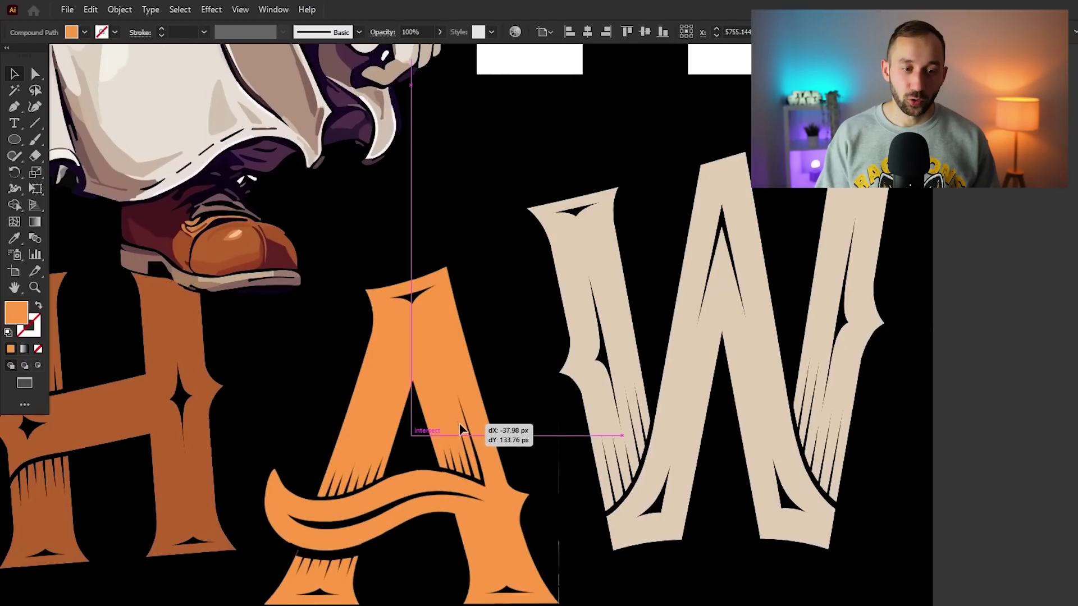
pyautogui.moveTo(472, 433); pyautogui.dragTo(506, 204)
pyautogui.click(14, 74)
pyautogui.click(859, 269)
pyautogui.moveTo(932, 325); pyautogui.dragTo(924, 303)
pyautogui.scroll(-3, 921, 314)
pyautogui.click(756, 560)
# Reposition the orange O slightly, then fit the whole artboard in view
pyautogui.scroll(-3, 757, 561)
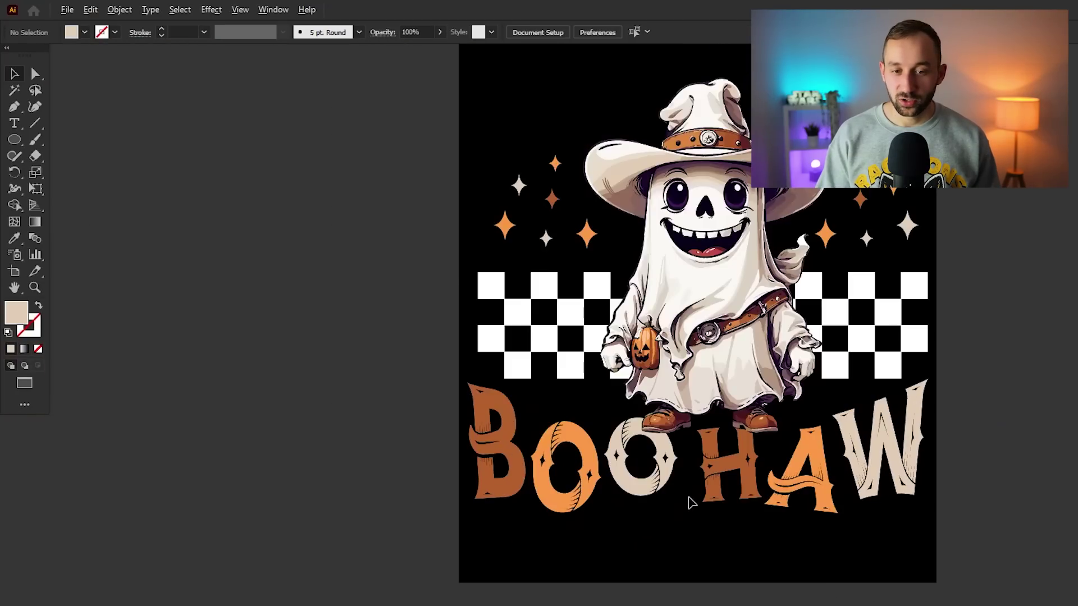
pyautogui.moveTo(786, 494); pyautogui.dragTo(622, 490)
pyautogui.scroll(3, 445, 471)
pyautogui.click(393, 421)
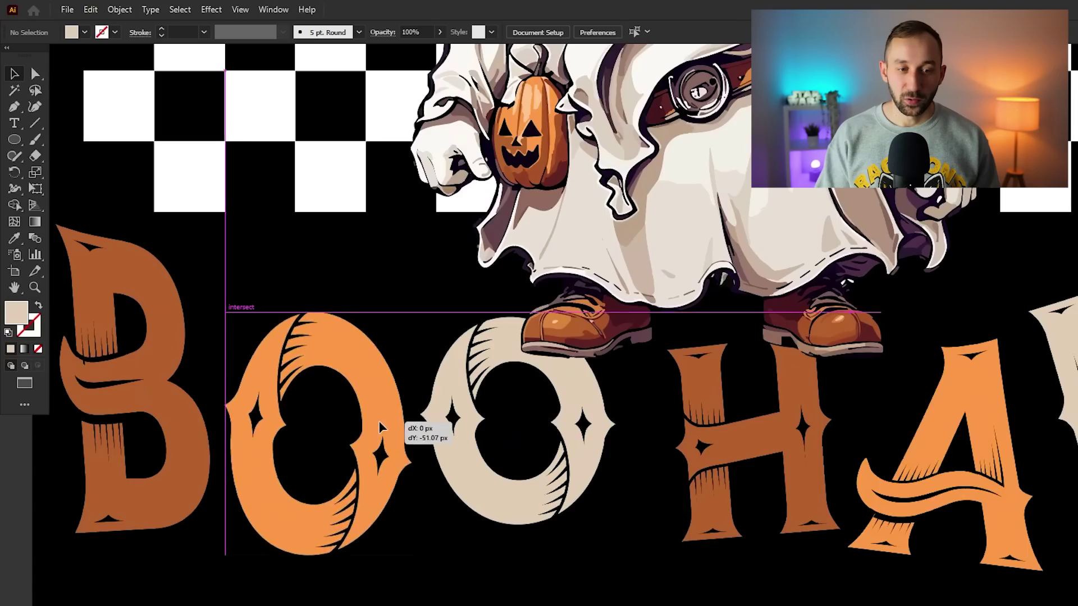
pyautogui.moveTo(419, 348); pyautogui.dragTo(466, 397)
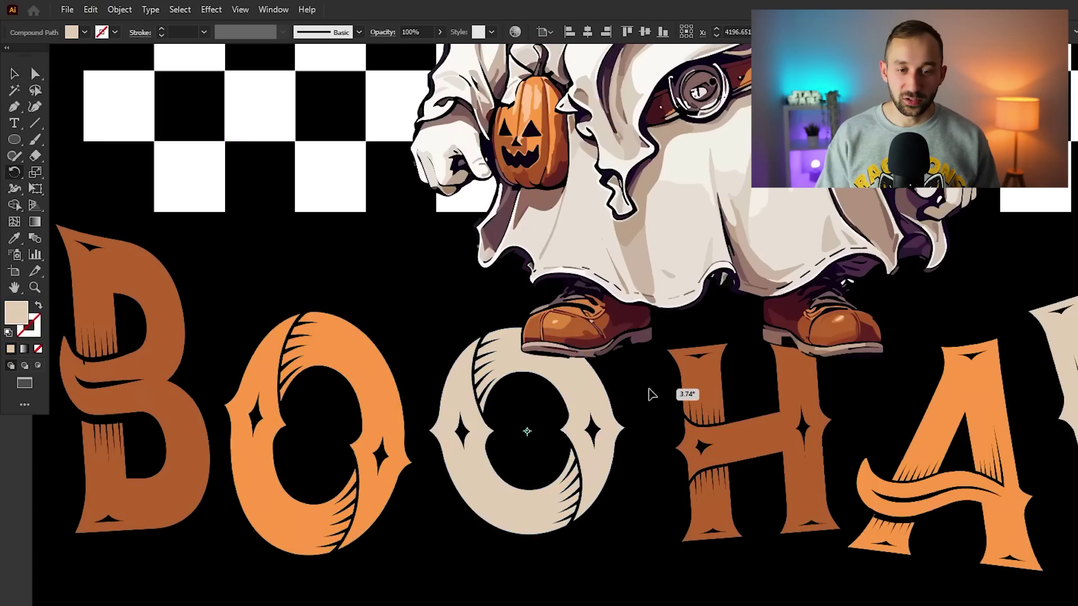
pyautogui.hotkey('ctrl', '0')
pyautogui.click(825, 402)
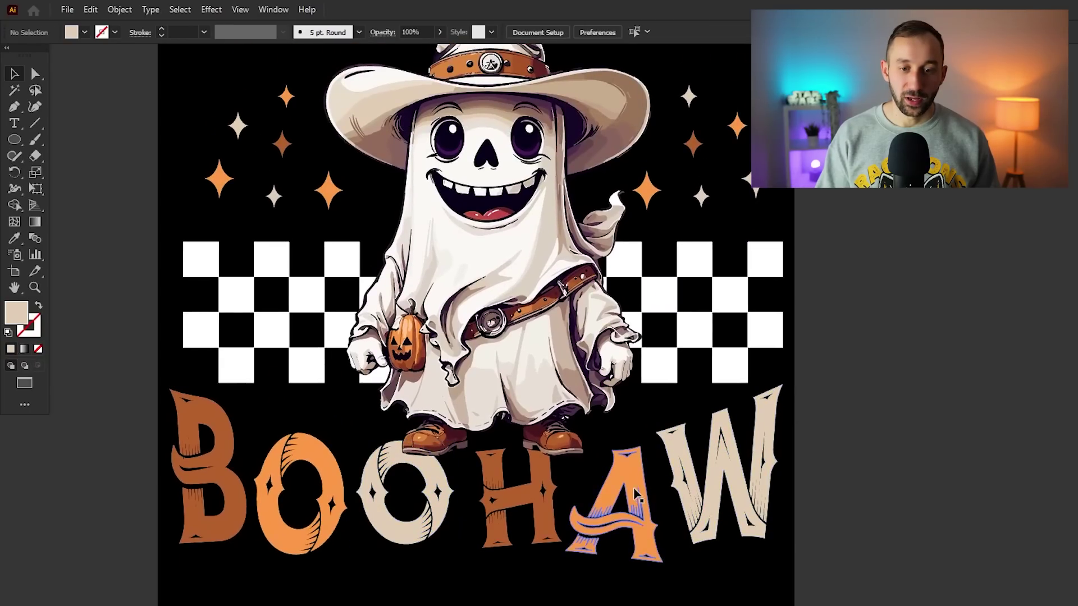
# Select the ghost and centre it horizontally using Align to Artboard, then deselect it
pyautogui.click(692, 486)
pyautogui.click(693, 486)
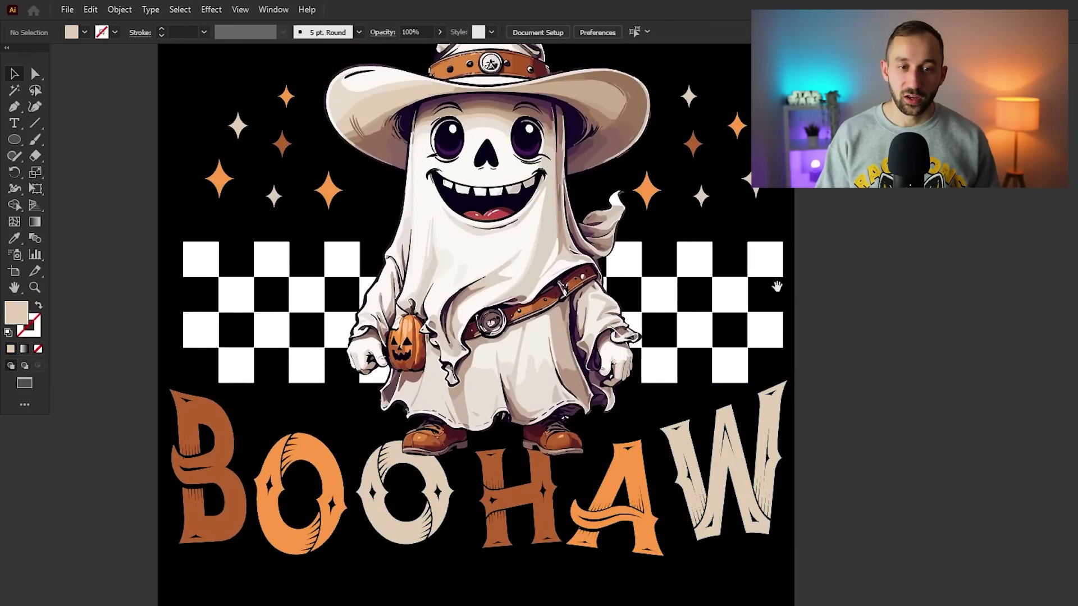
pyautogui.scroll(3, 786, 360)
pyautogui.hscroll(2, 786, 360)
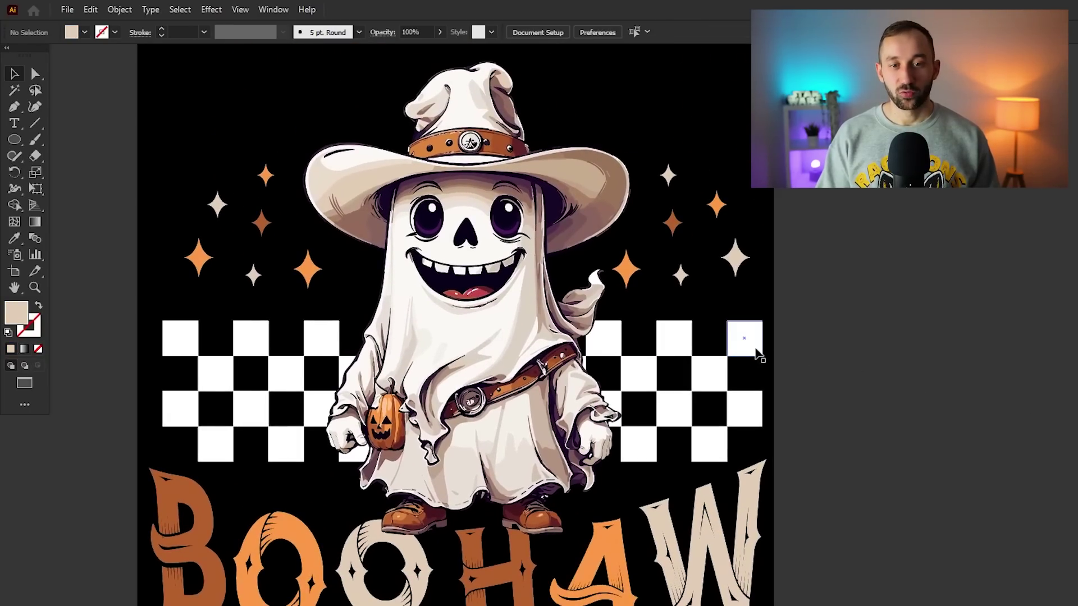
pyautogui.click(498, 320)
pyautogui.click(545, 32)
pyautogui.click(586, 78)
pyautogui.click(588, 32)
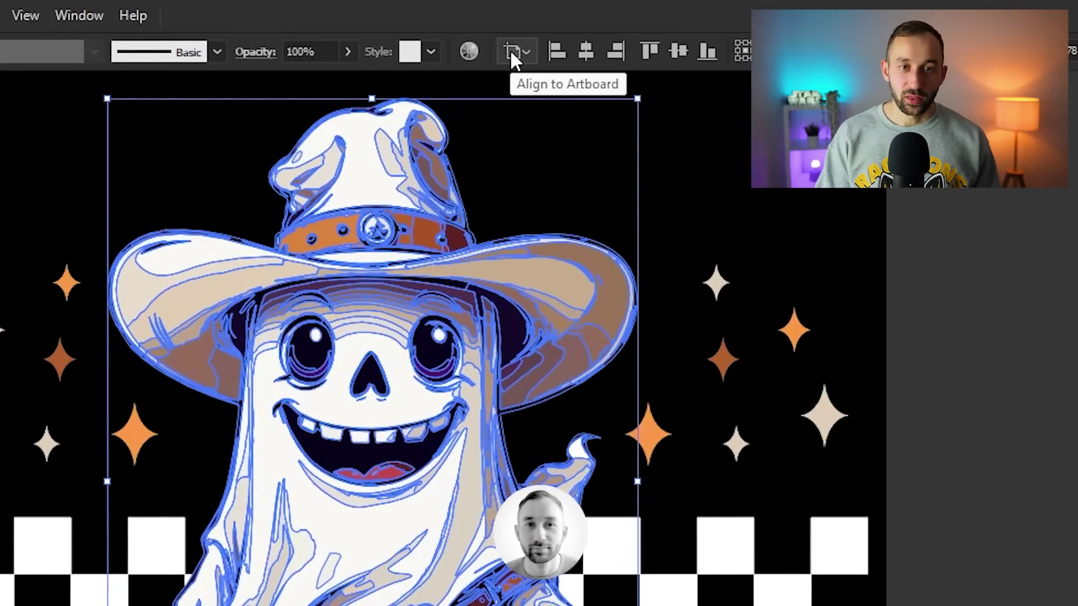
pyautogui.click(912, 303)
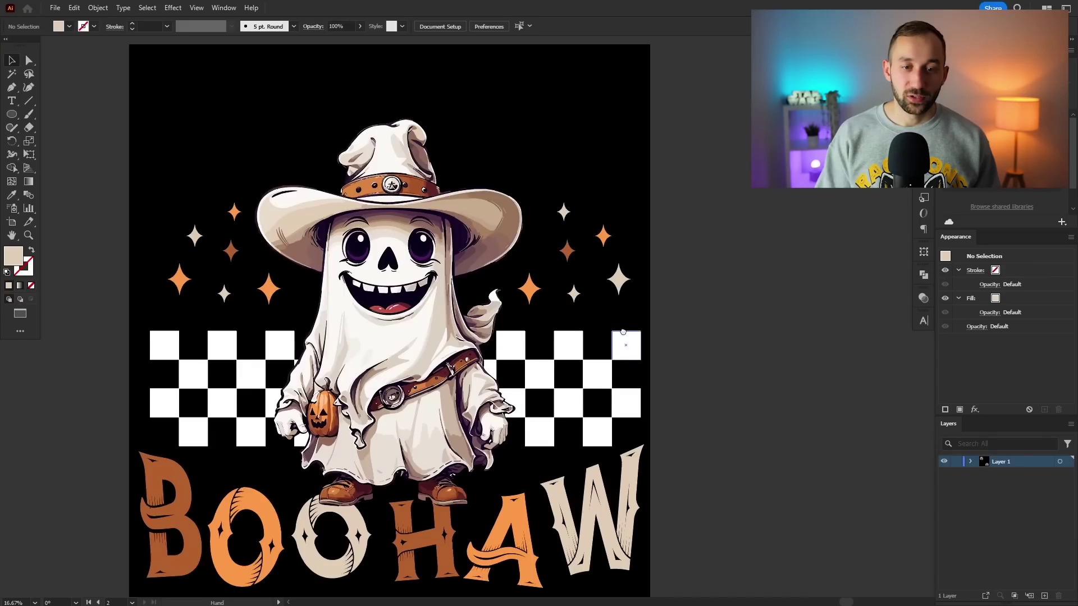
pyautogui.moveTo(623, 332); pyautogui.dragTo(608, 323)
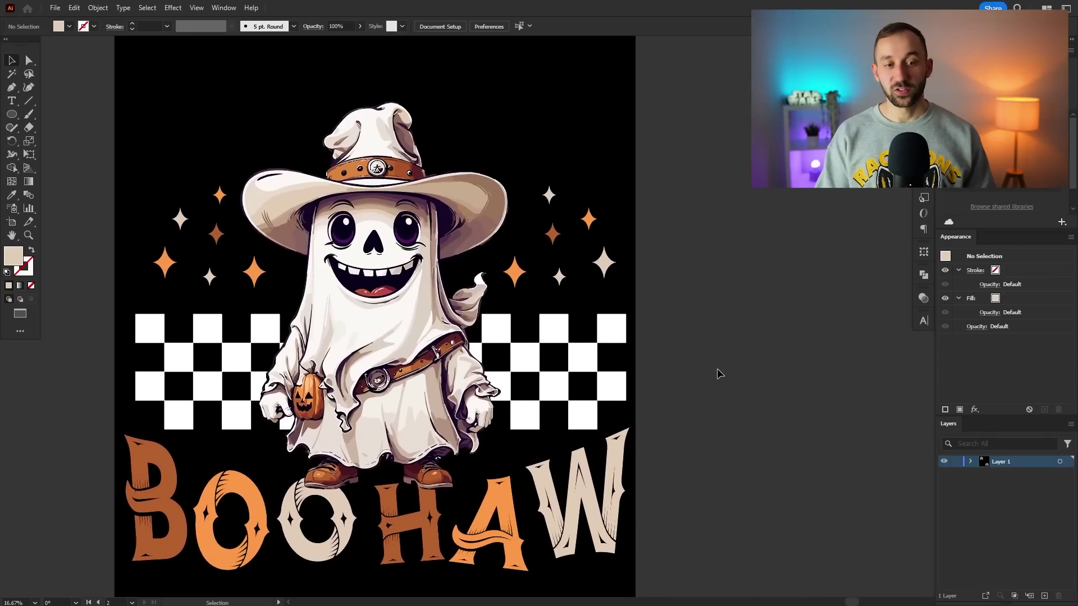